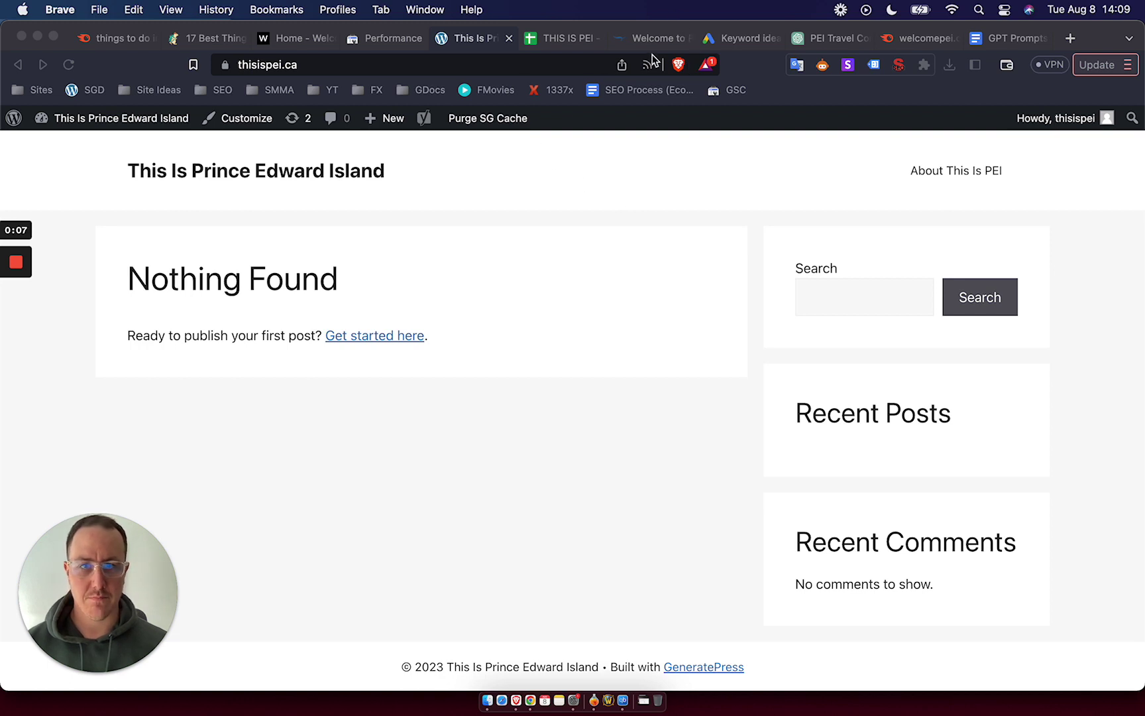
# Open chat.openai.com in a new tab, then return to the site and reload its home page.
pyautogui.click(567, 68)
pyautogui.press('cmd+t')
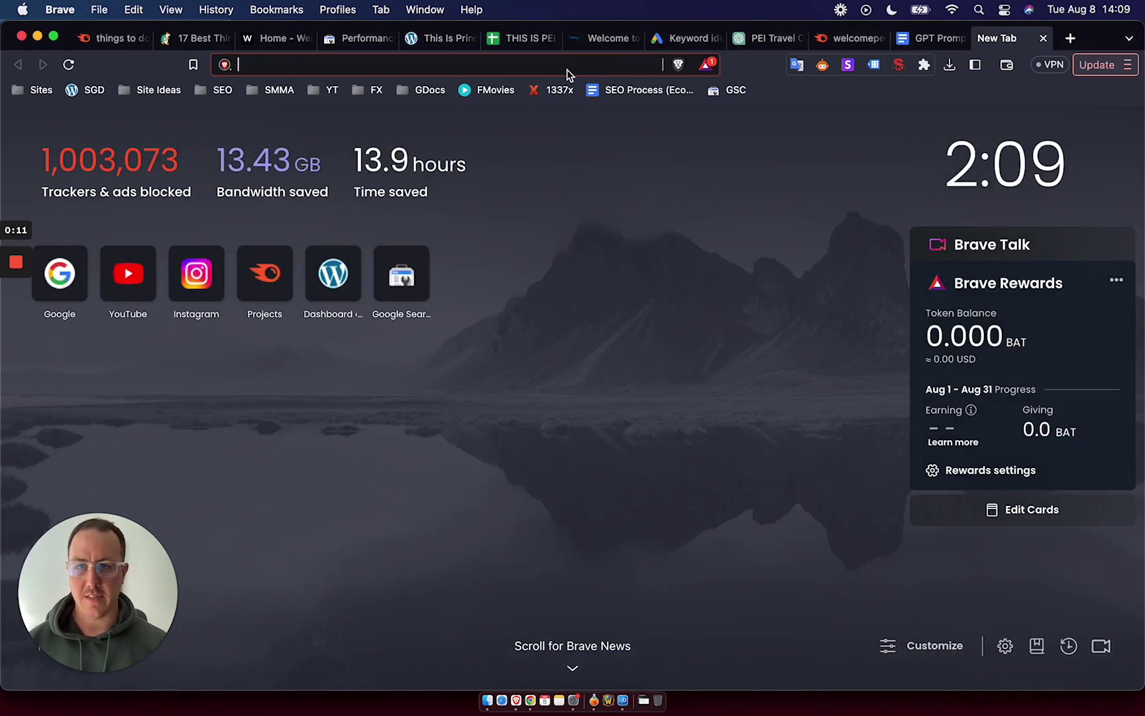
pyautogui.write('cha')
pyautogui.press('Return')
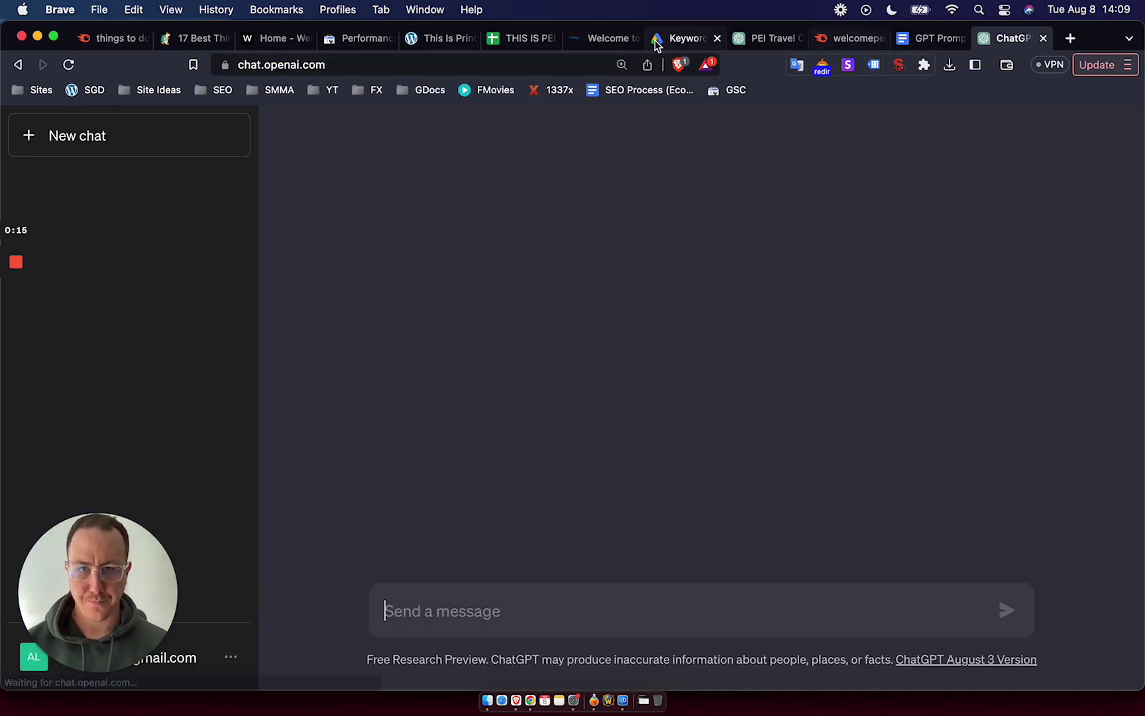
pyautogui.click(438, 41)
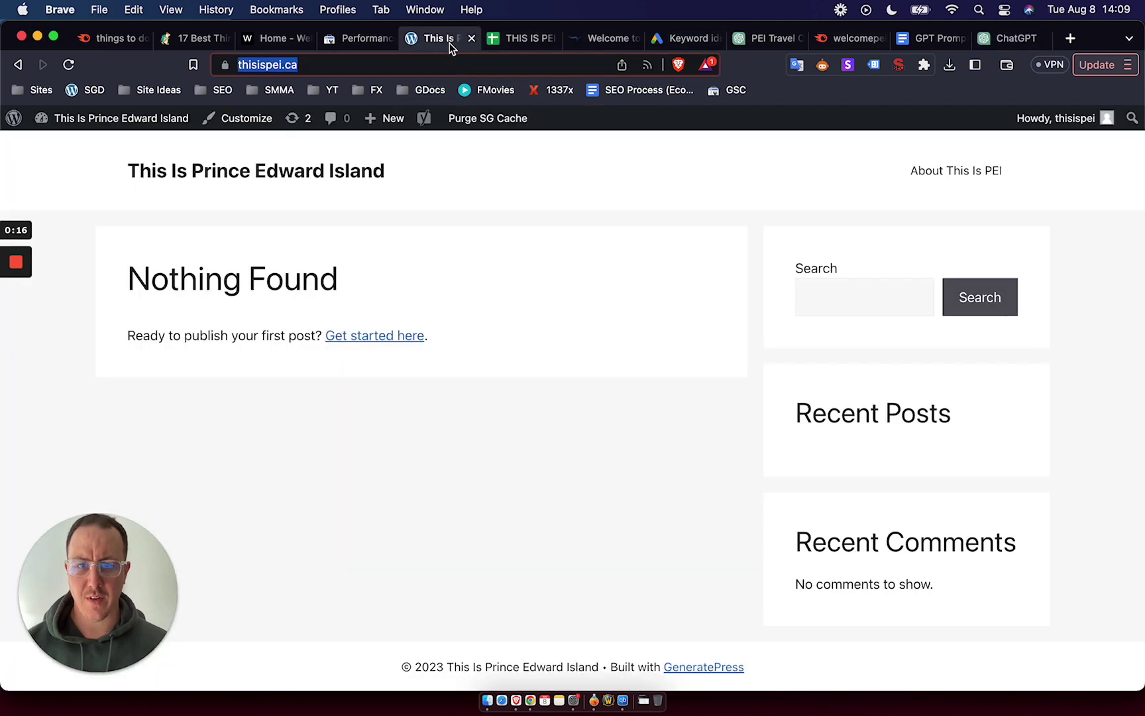
pyautogui.click(300, 179)
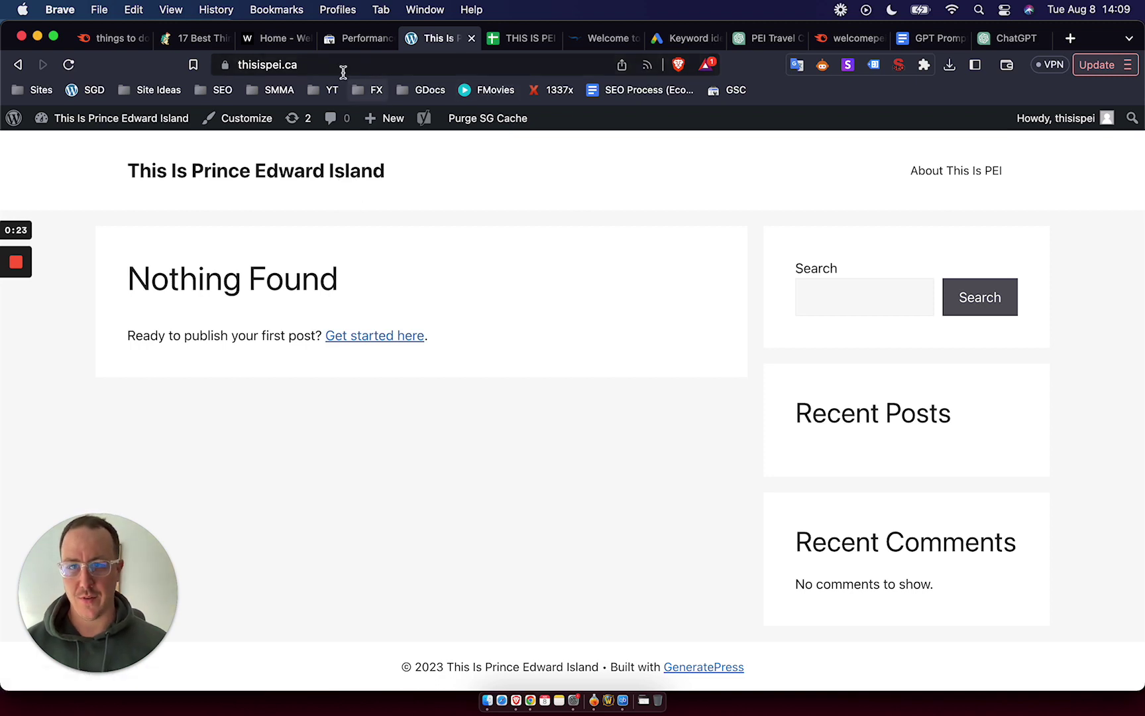
# Check the Search Console overview for thisispei.ca, which shows 0 total web search clicks.
pyautogui.click(365, 42)
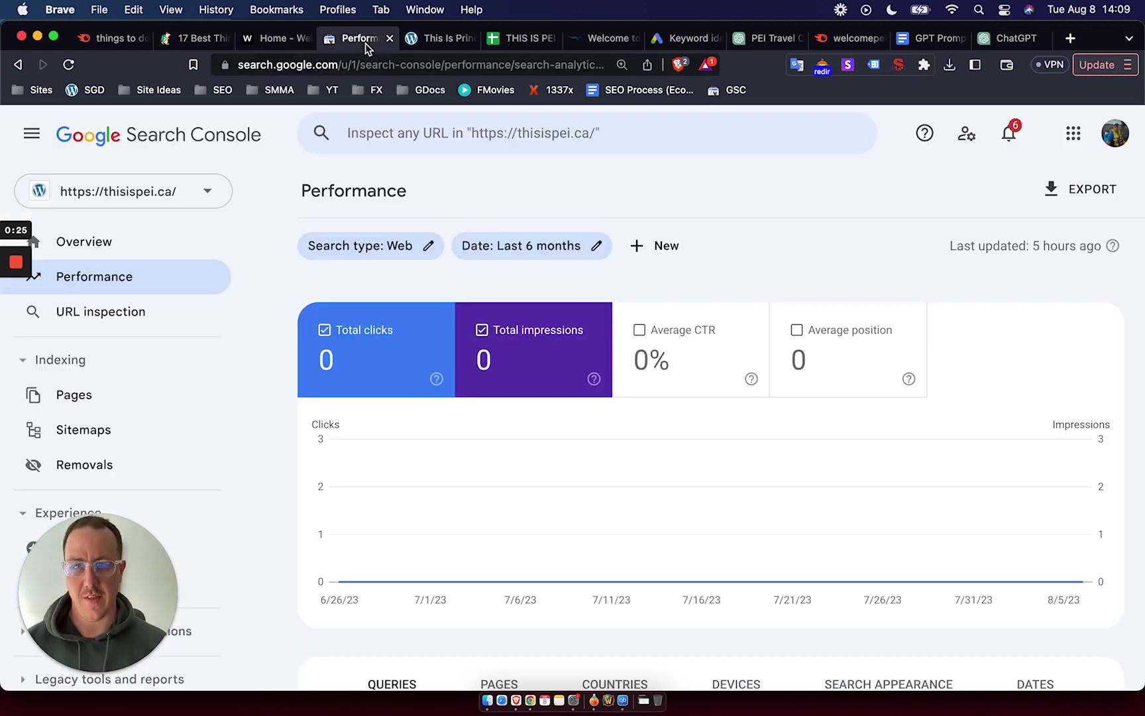
pyautogui.click(159, 246)
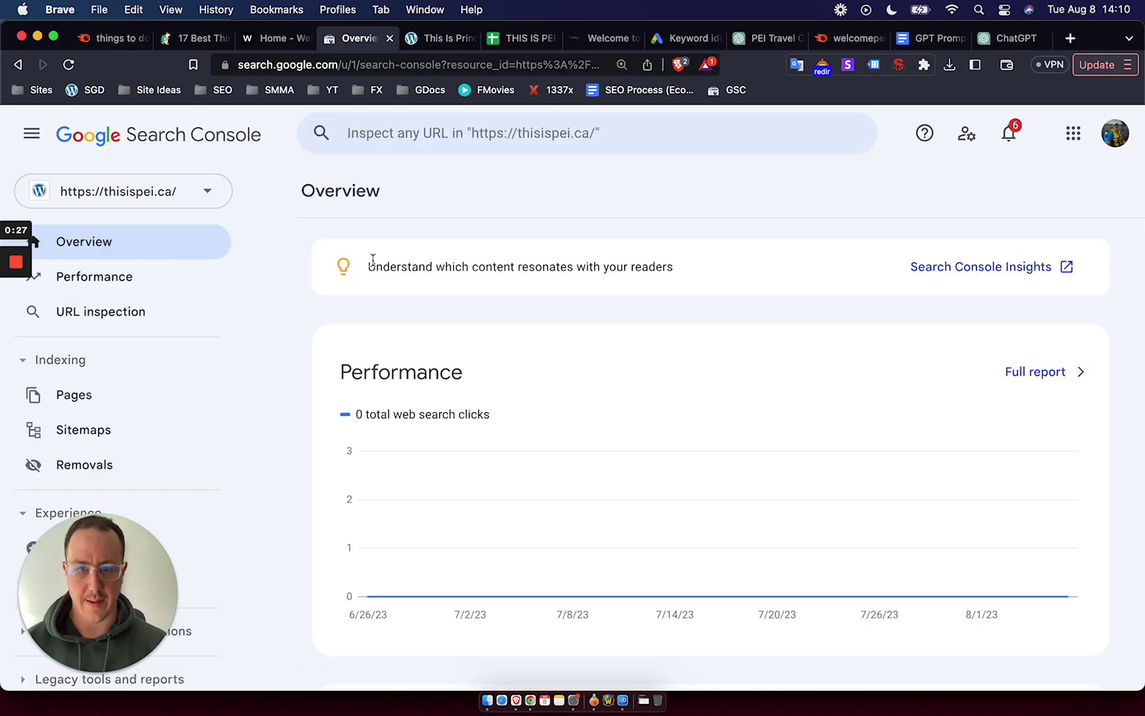
pyautogui.scroll(-10, 578, 301)
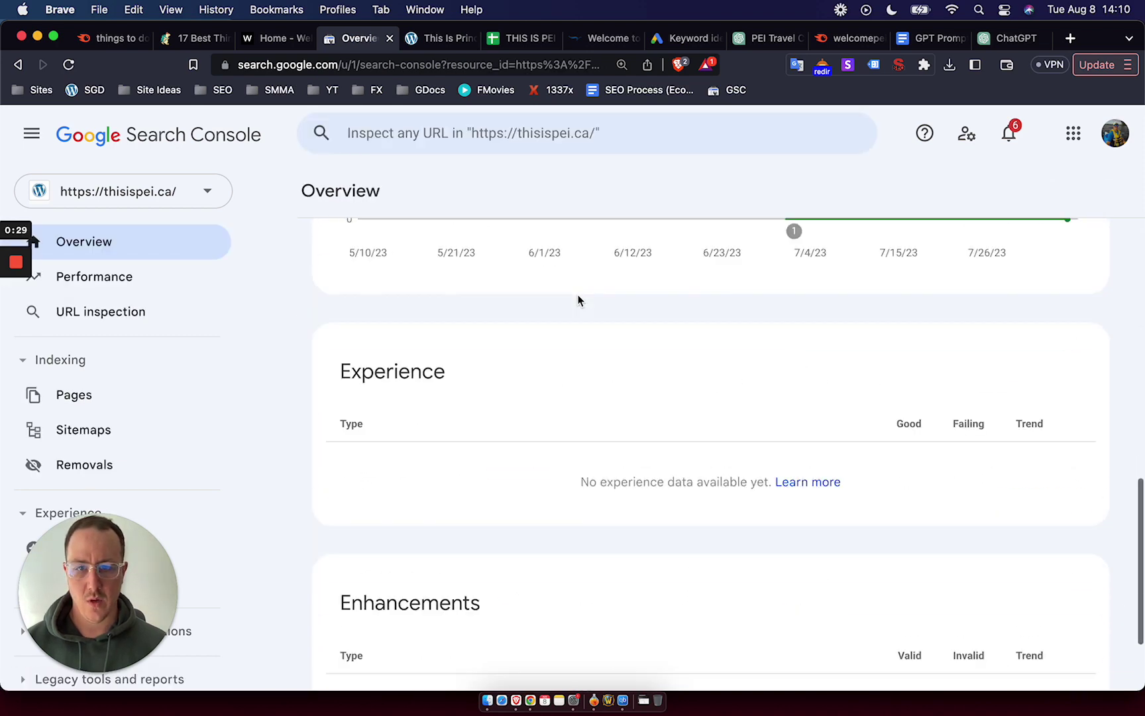
pyautogui.scroll(10, 580, 284)
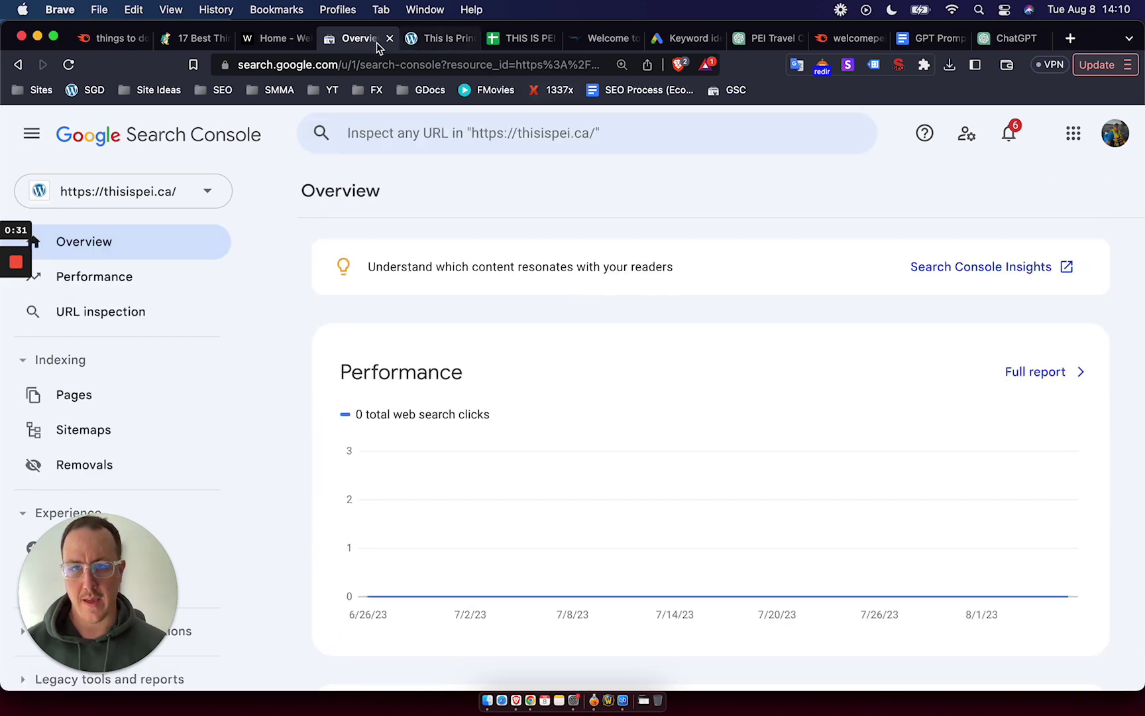
# Look over the About This Is PEI page and the WordPress dashboard, then bring up the THIS IS PEI spreadsheet.
pyautogui.click(439, 39)
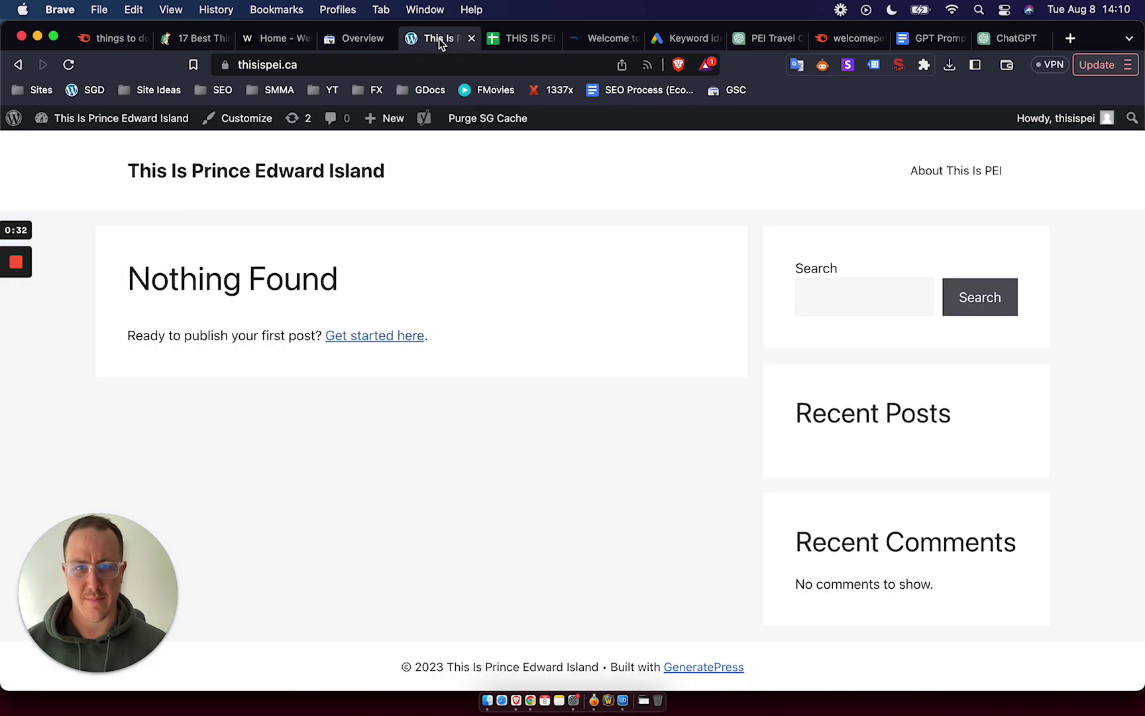
pyautogui.click(966, 179)
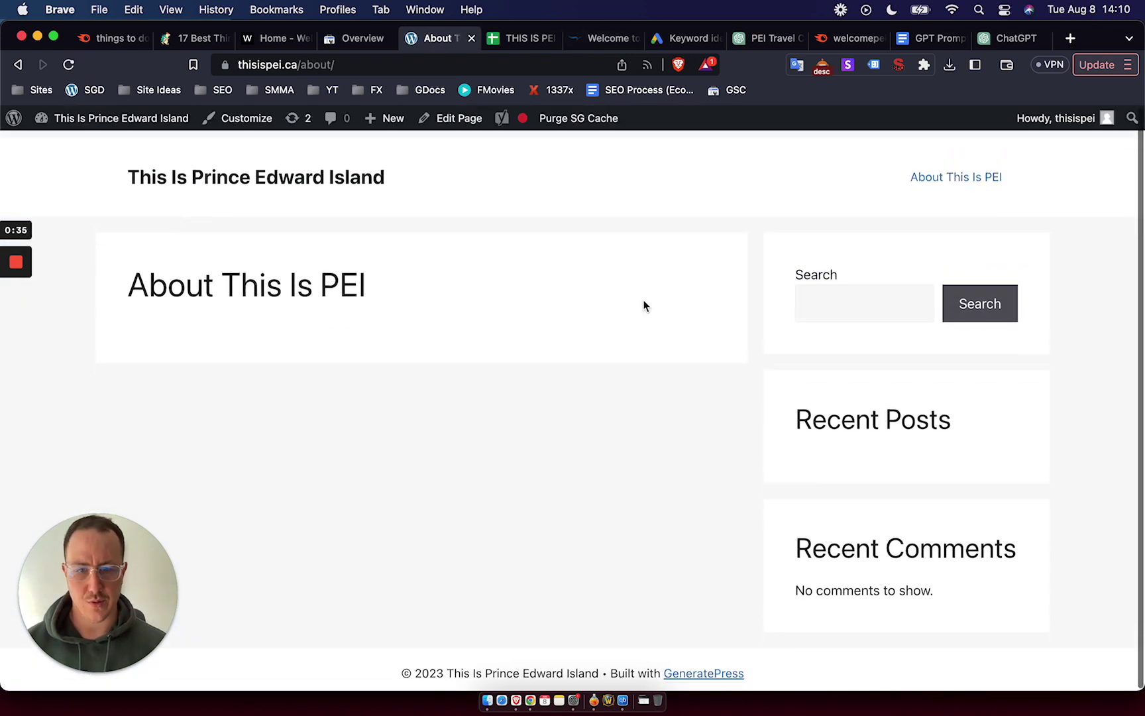
pyautogui.click(71, 146)
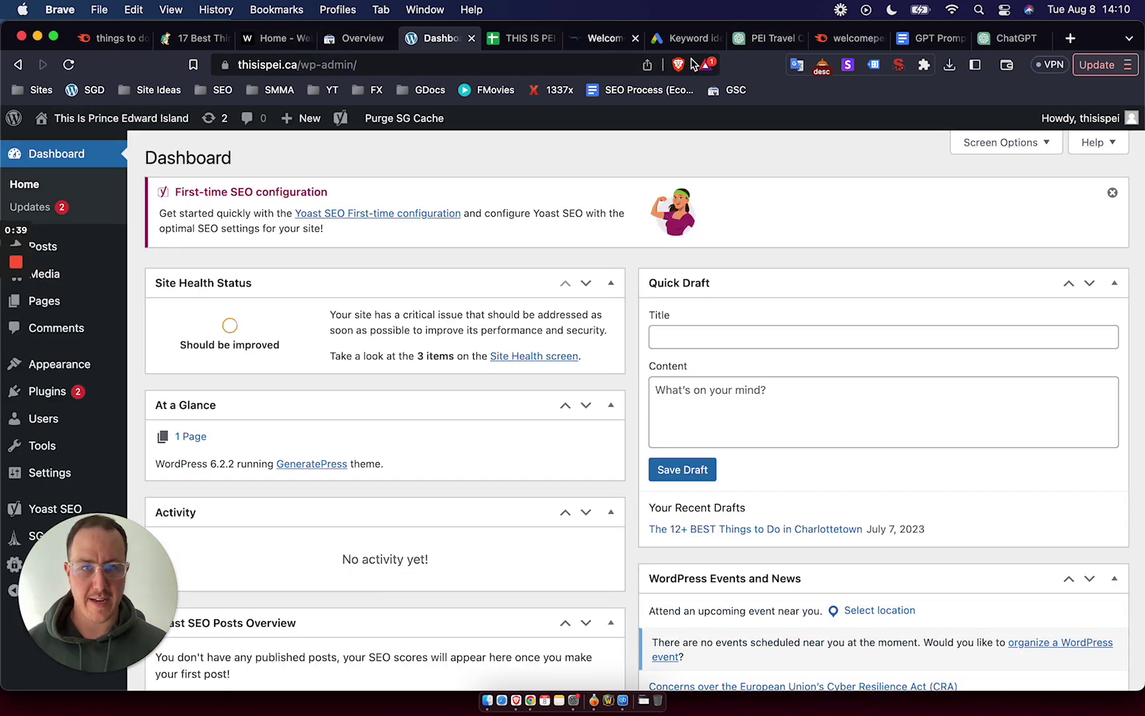
pyautogui.click(526, 40)
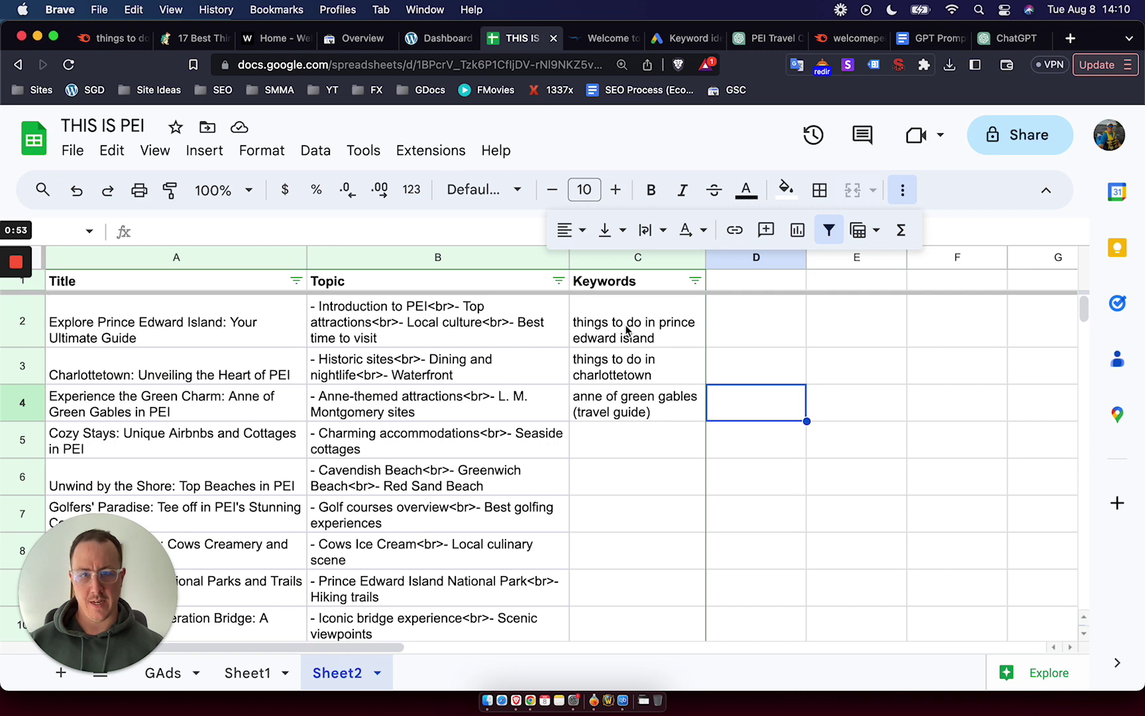
# Review the topic cells in column B and the keyword in C2 on Sheet2.
pyautogui.rightClick(623, 328)
pyautogui.click(483, 331)
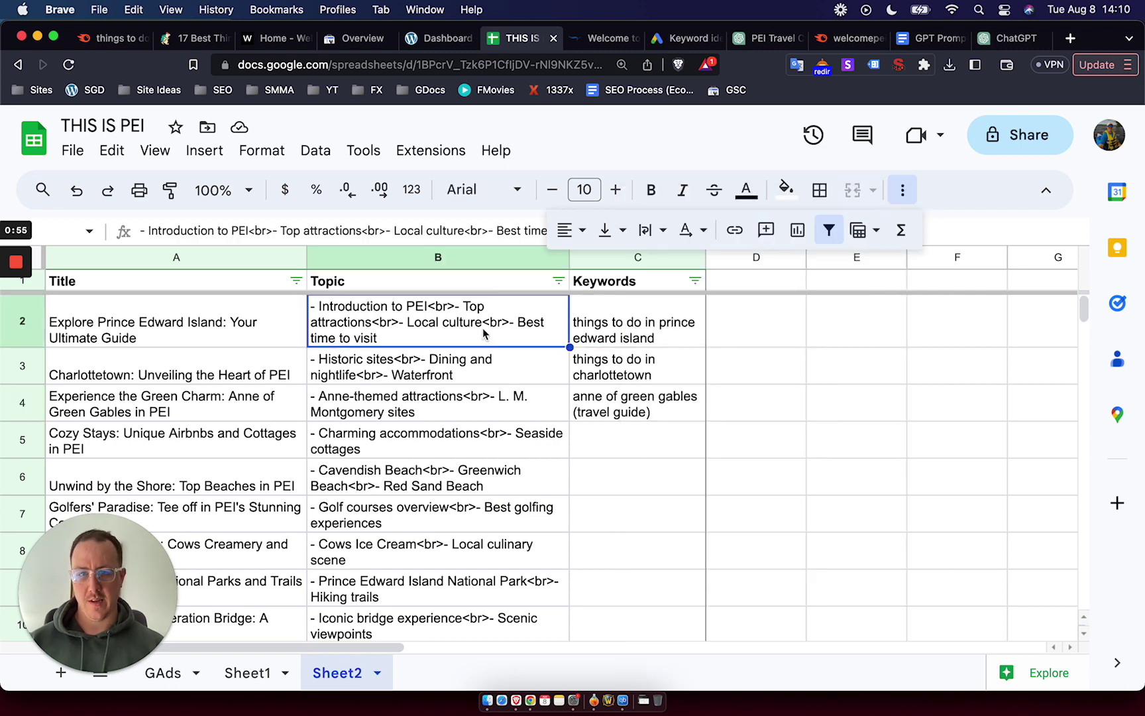
pyautogui.click(541, 360)
pyautogui.click(767, 353)
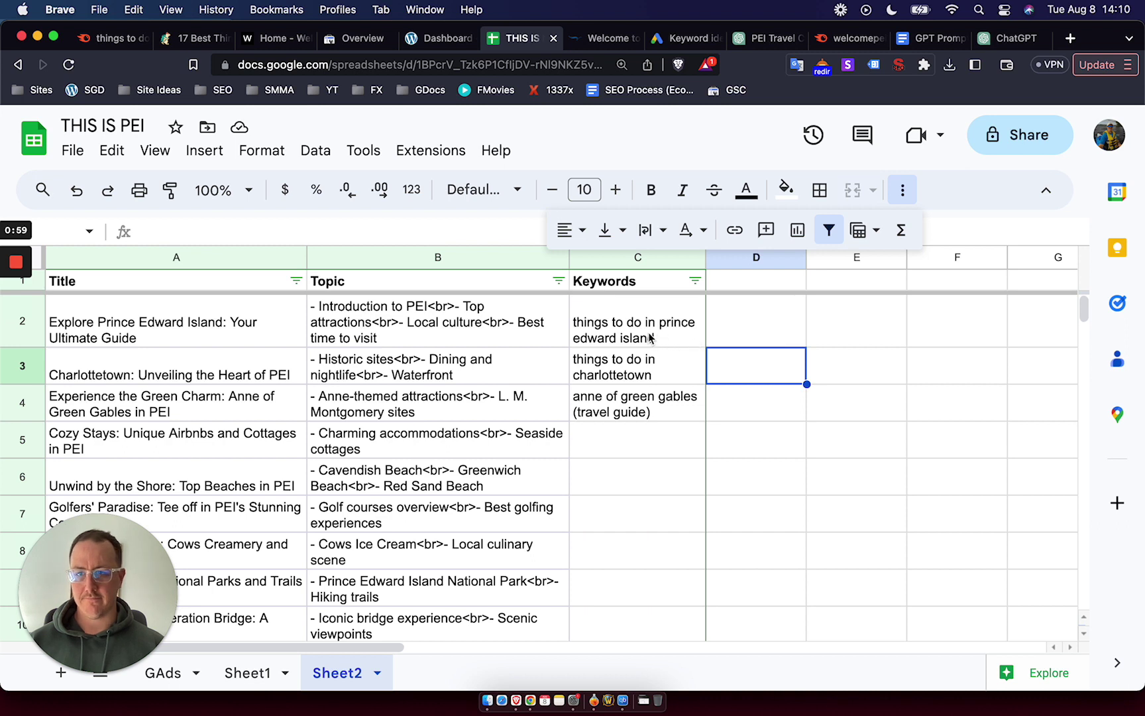
pyautogui.doubleClick(586, 320)
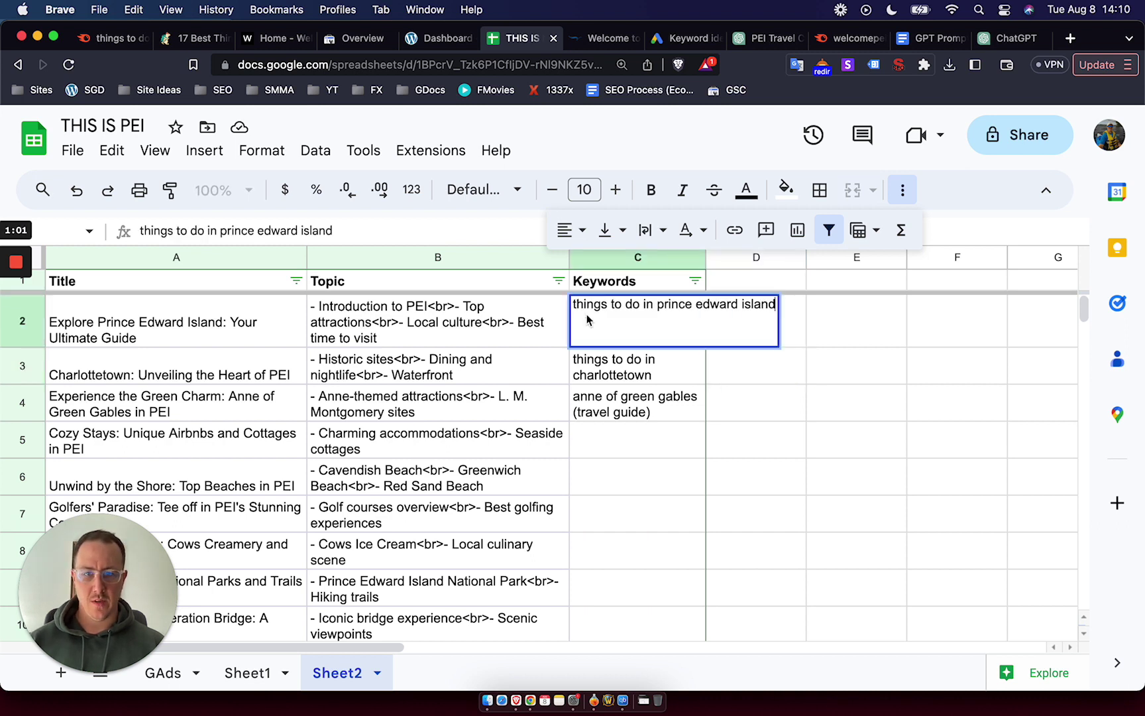
pyautogui.click(482, 369)
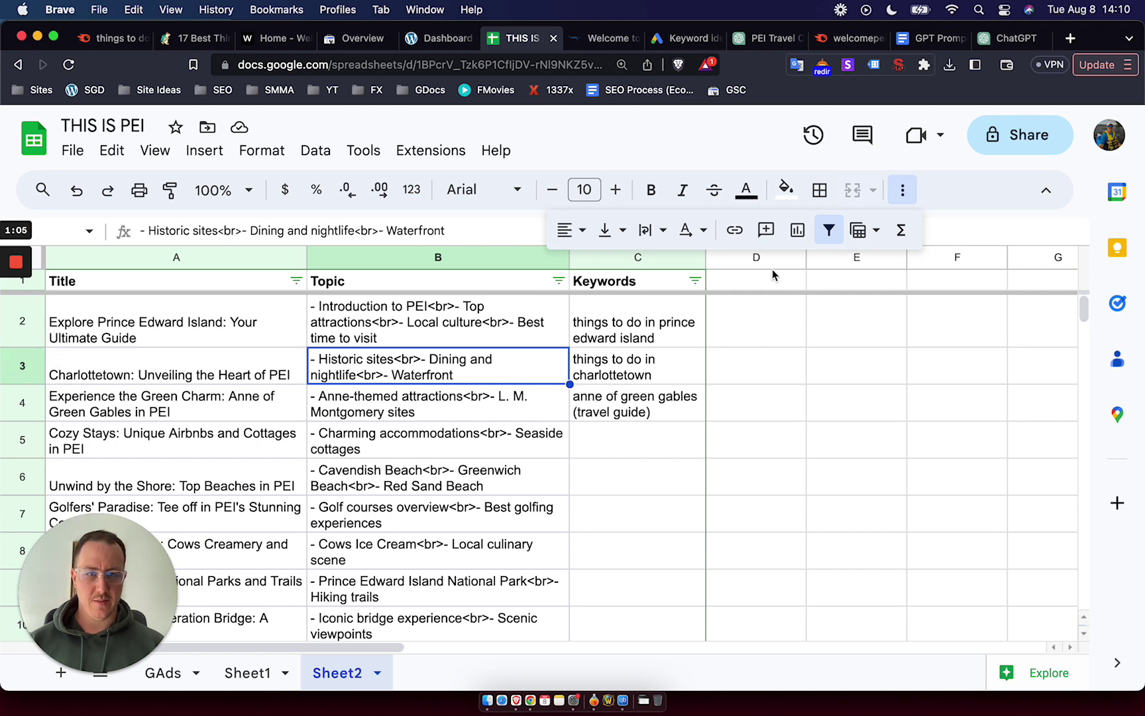
# Delete the empty columns D through Y from Sheet2.
pyautogui.click(753, 258)
pyautogui.hscroll(10, 820, 416)
pyautogui.keyDown('shift'); pyautogui.click(973, 257); pyautogui.keyUp('shift')
pyautogui.rightClick(974, 258)
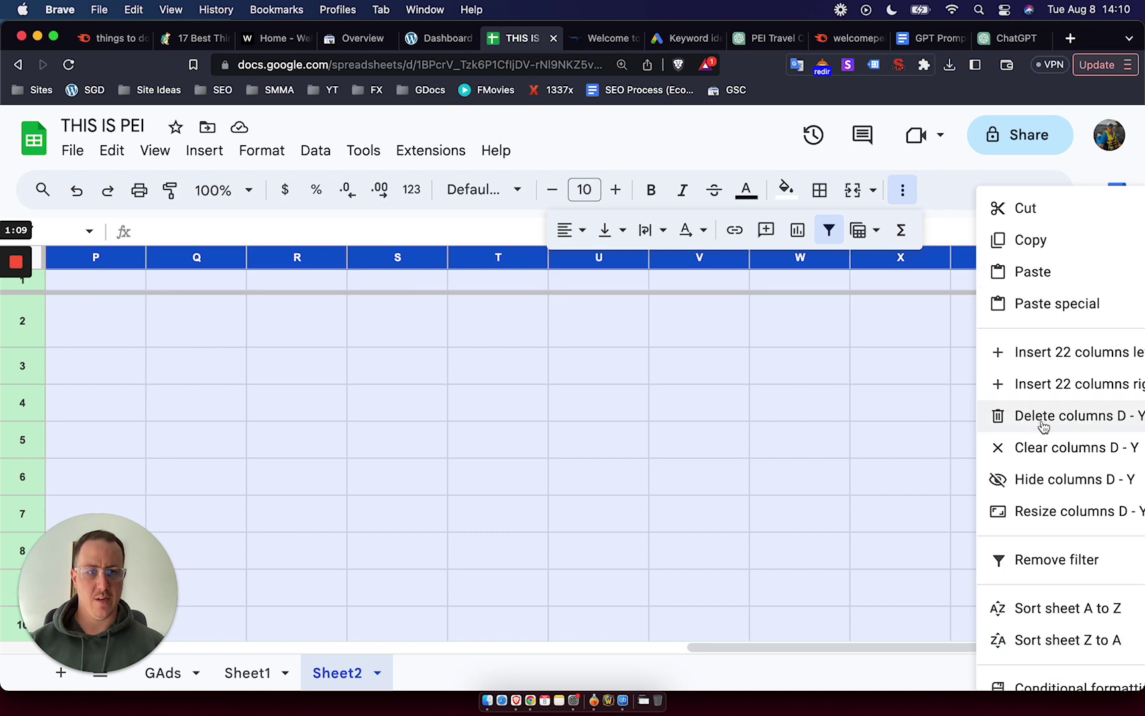
pyautogui.click(1014, 414)
# Select the full keyword 'things to do in prince edward island' in C2.
pyautogui.click(427, 396)
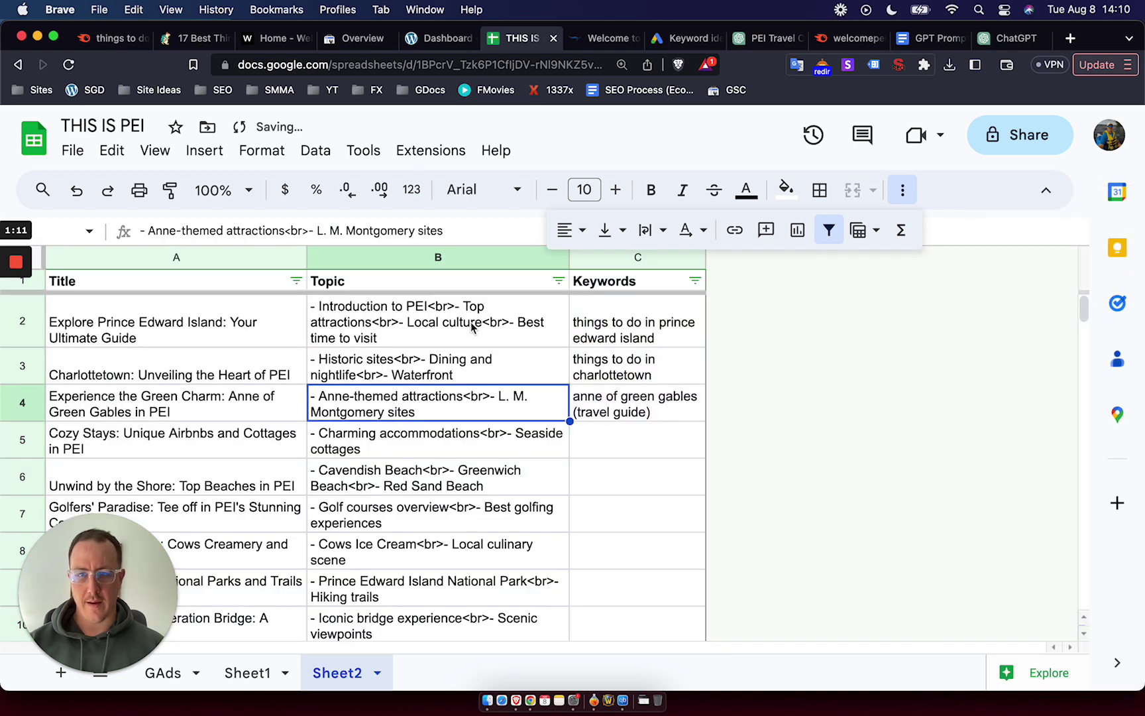
pyautogui.click(527, 332)
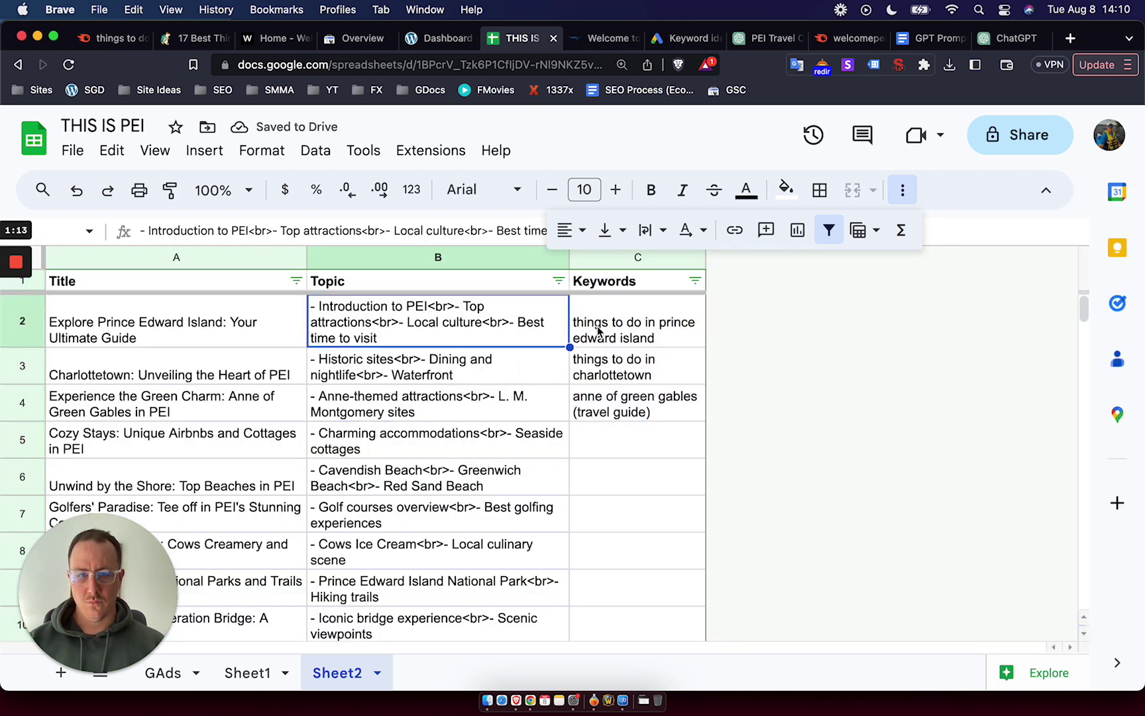
pyautogui.click(633, 326)
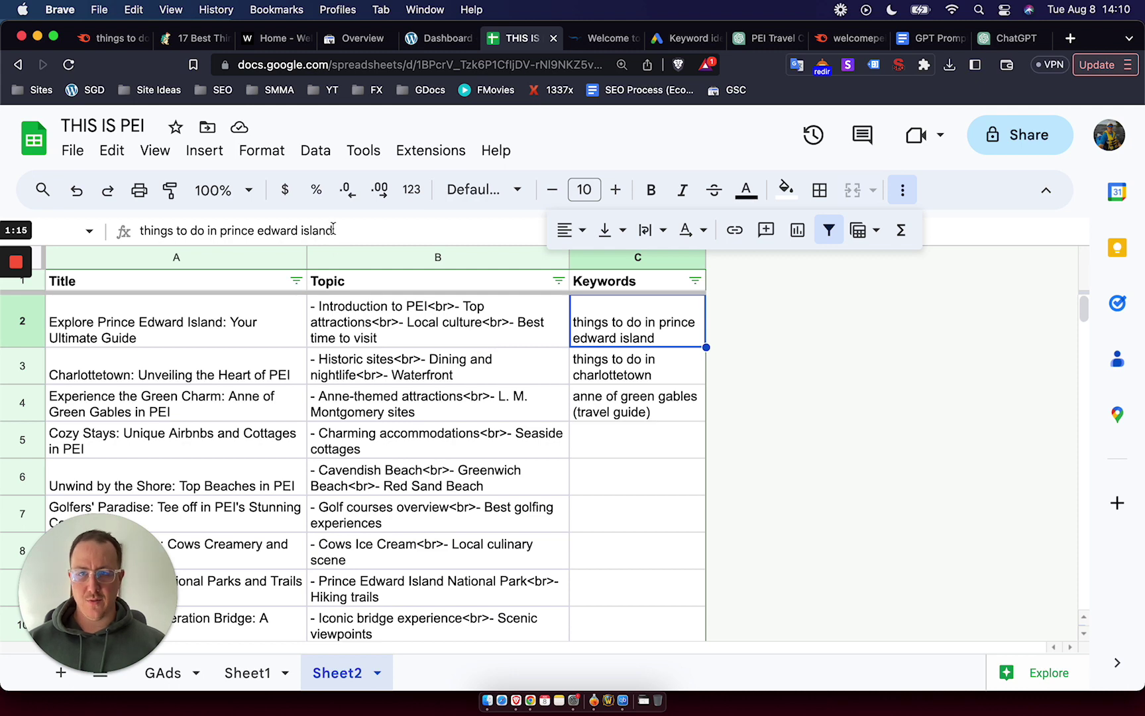
pyautogui.tripleClick(286, 229)
pyautogui.press('super+c')
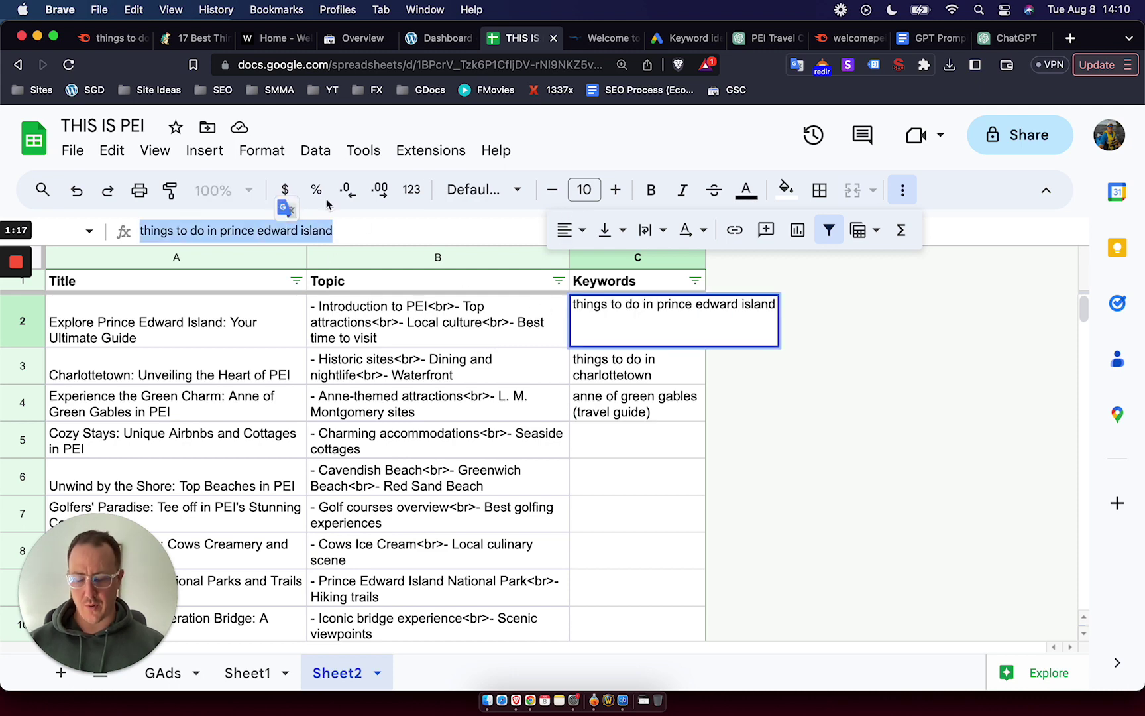
# Paste 'things to do in prince edward island' after 'The topic is' and copy the prompt paragraph.
pyautogui.click(931, 41)
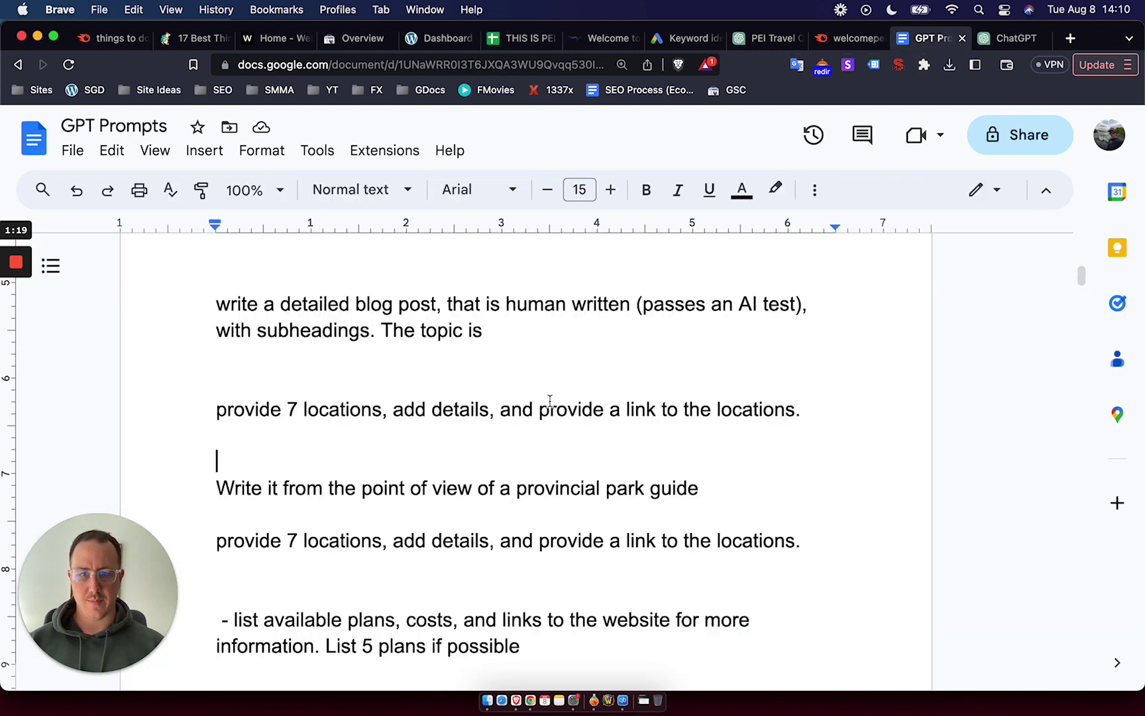
pyautogui.press('super+v')
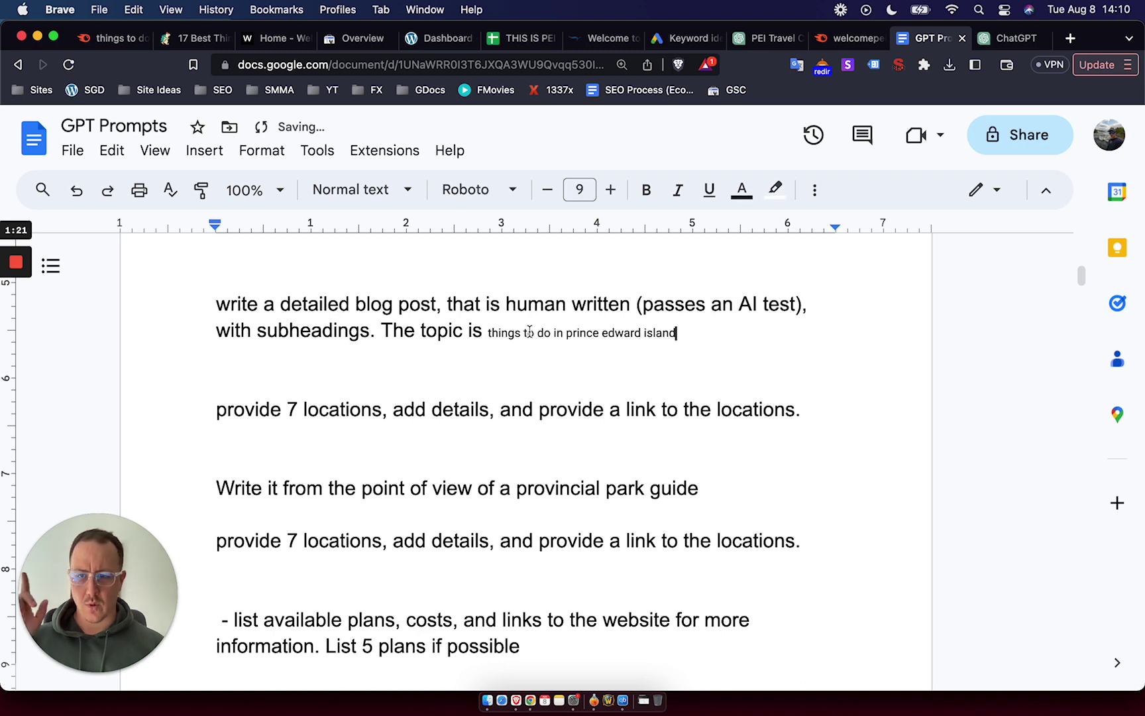
pyautogui.doubleClick(439, 329)
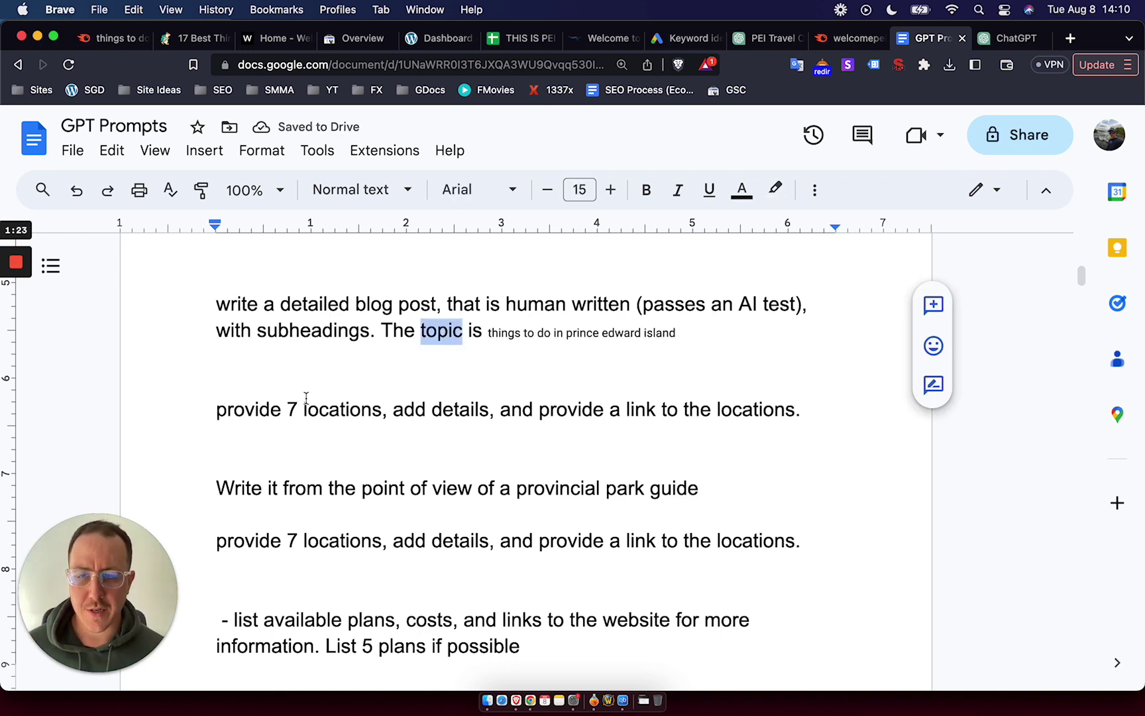
pyautogui.moveTo(18, 311)
pyautogui.click(17, 341)
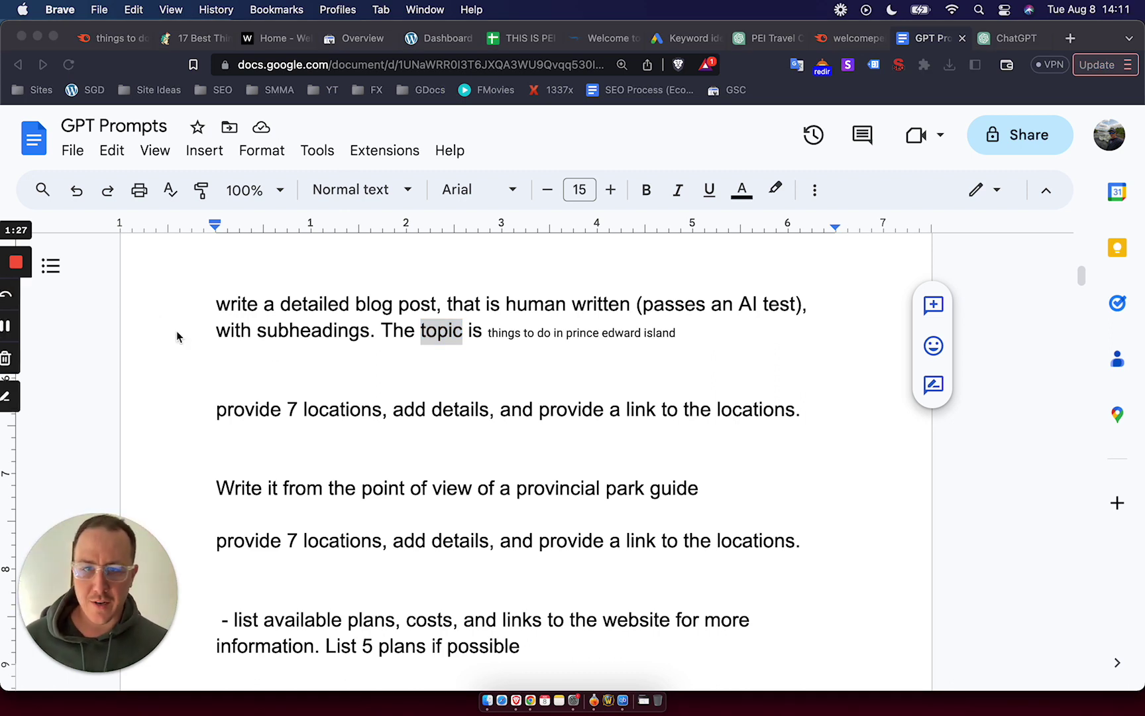
pyautogui.tripleClick(399, 306)
pyautogui.press('super+c')
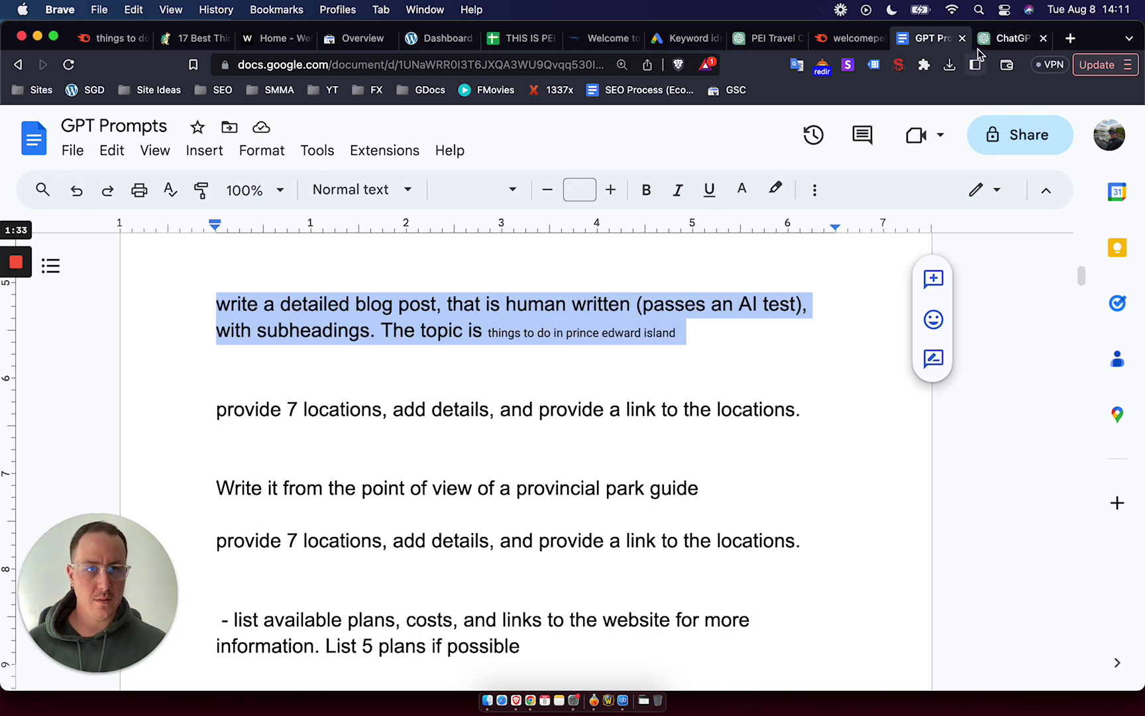
pyautogui.click(1005, 39)
# Paste the blog-post prompt into ChatGPT's message box and add an empty line below it.
pyautogui.click(523, 589)
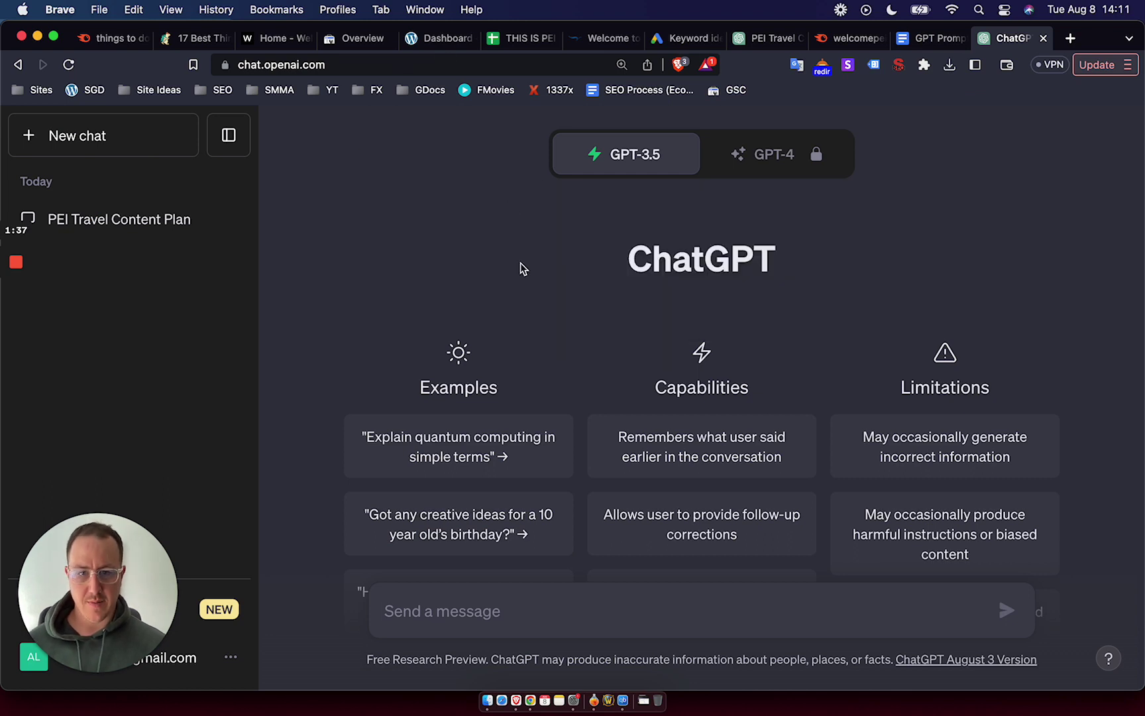
pyautogui.press('super+v')
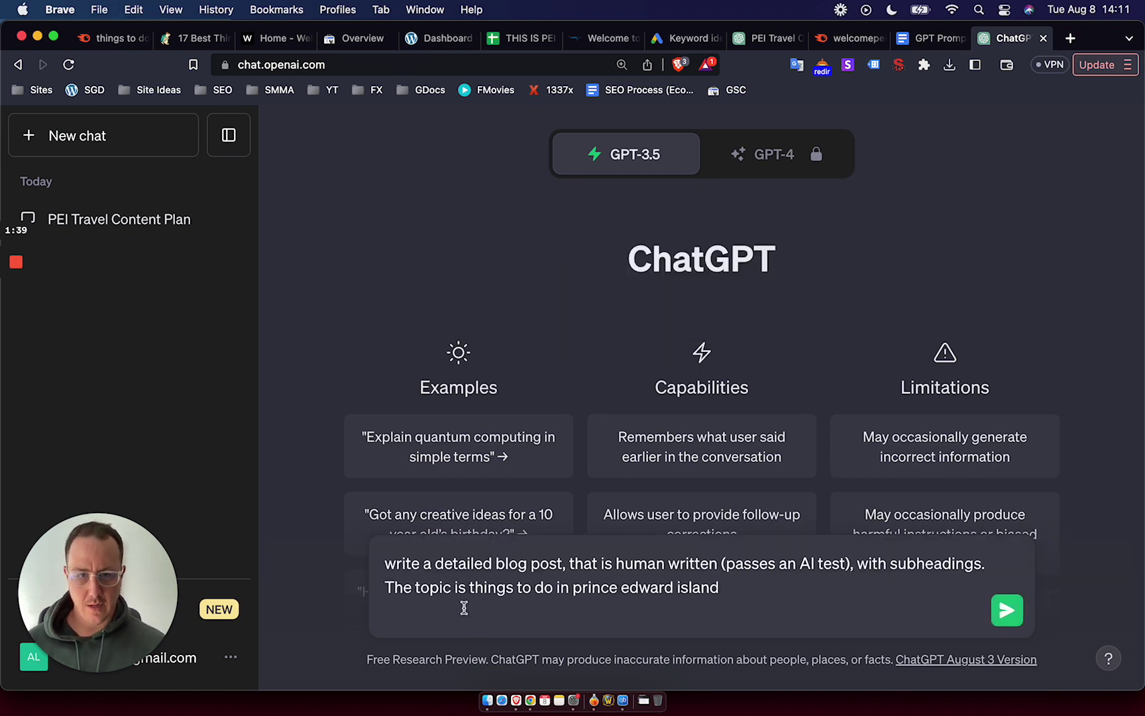
pyautogui.hotkey('shift', 'Return')
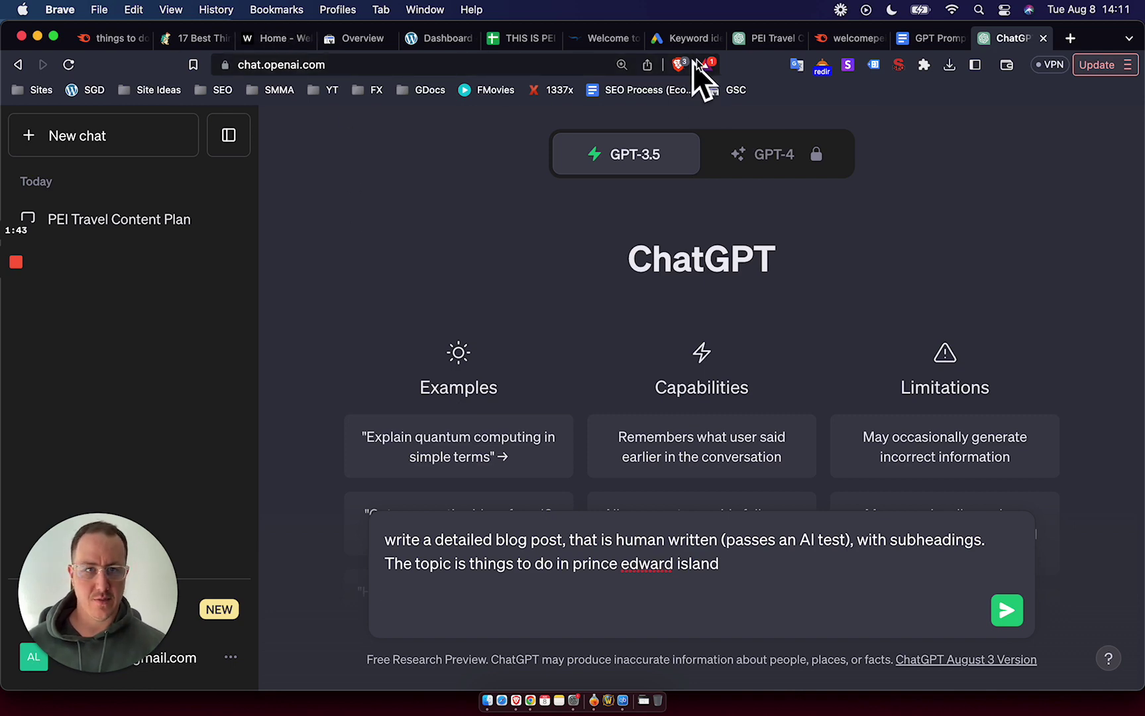
# Search Google for 'things to do in prince edward island' using the suggestion.
pyautogui.press('super+t')
pyautogui.write('google.com')
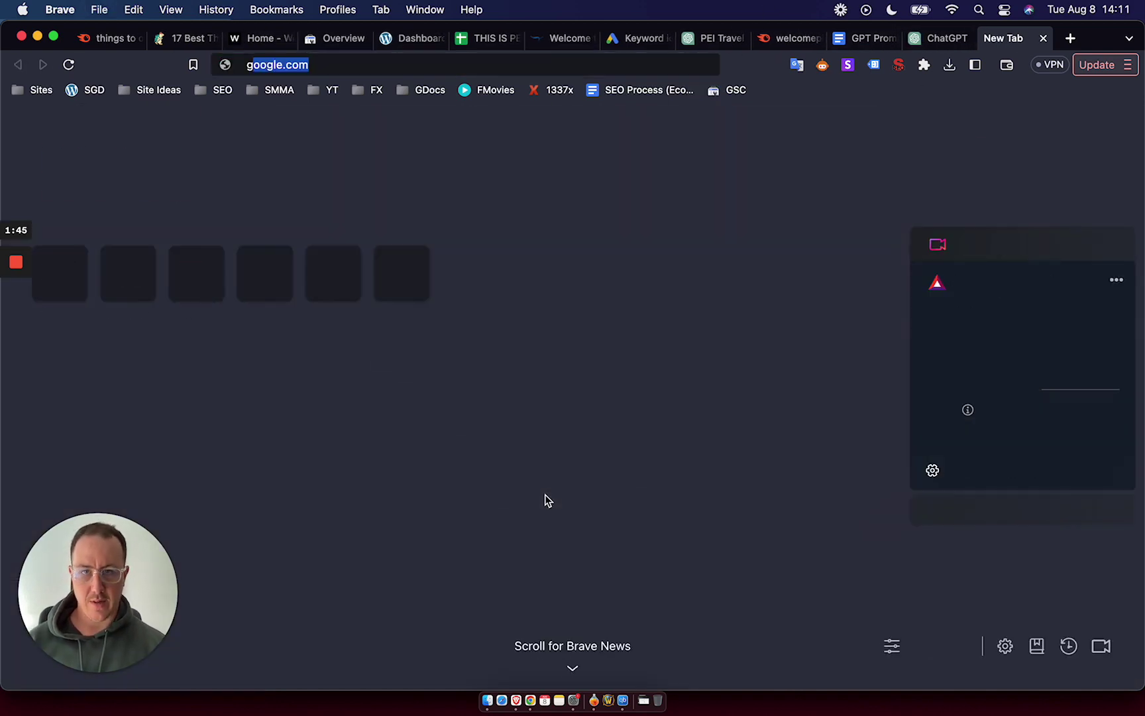
pyautogui.press('Return')
pyautogui.write('things to do in prince ')
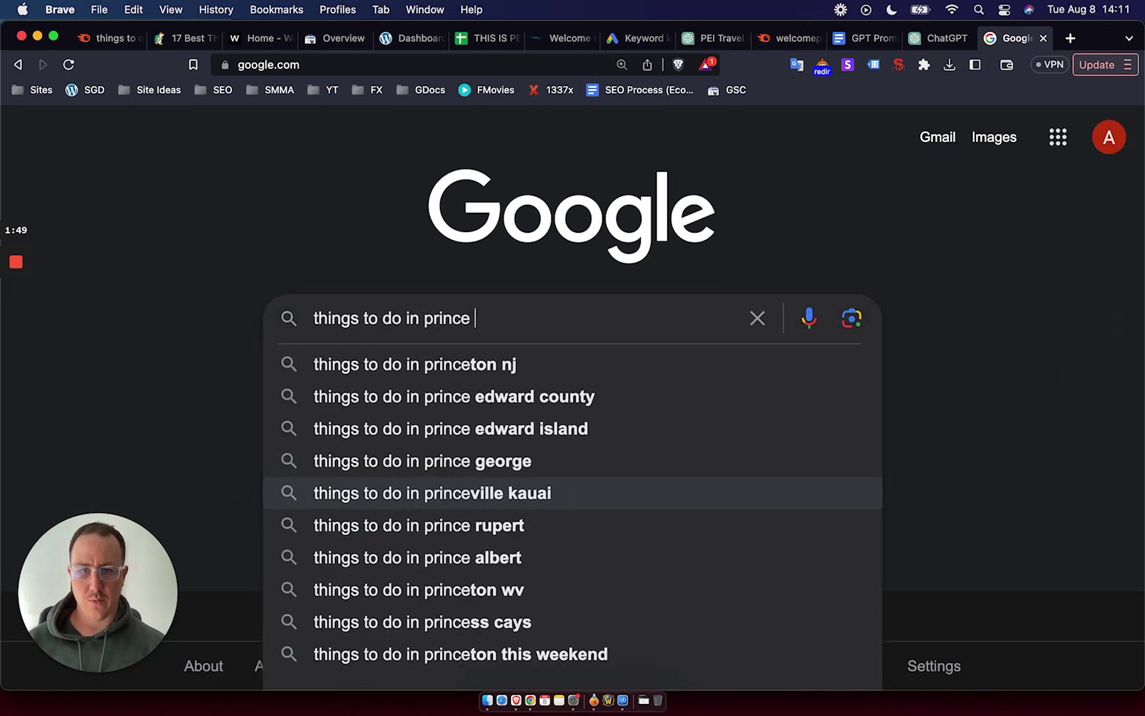
pyautogui.write('e')
pyautogui.press('Down')
pyautogui.press('Up')
pyautogui.press('Up')
pyautogui.press('Up')
pyautogui.press('Up')
pyautogui.press('Return')
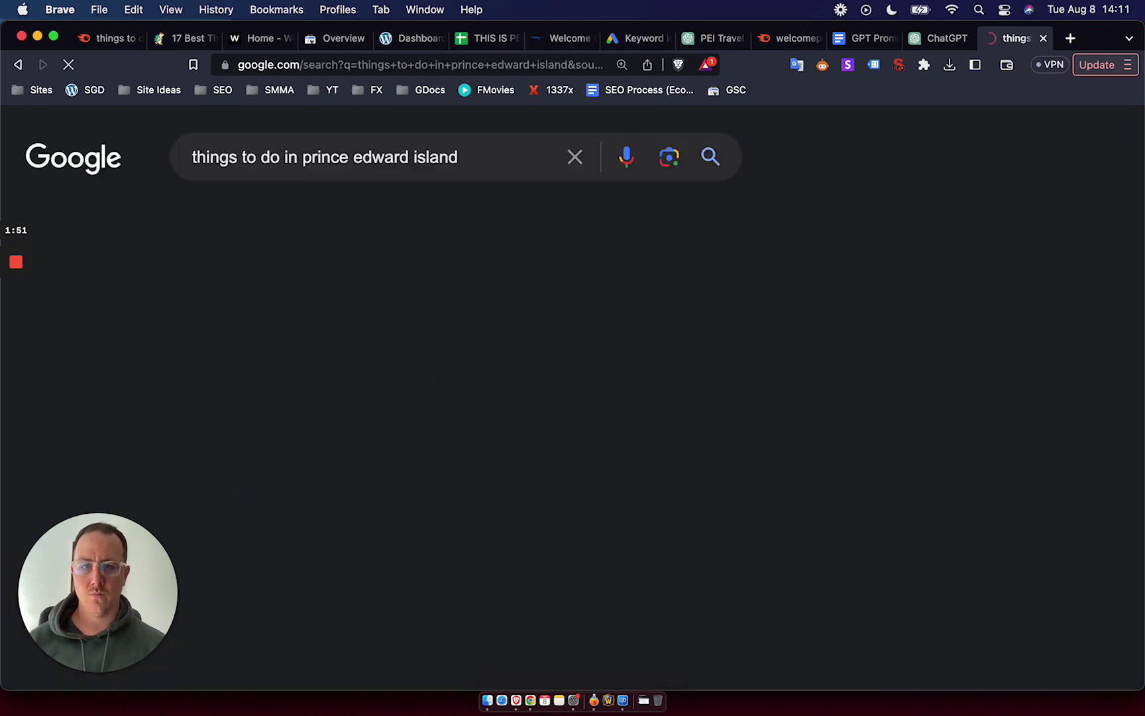
# Scroll through the search results to locate the Travel Lemming article.
pyautogui.scroll(-4, 425, 284)
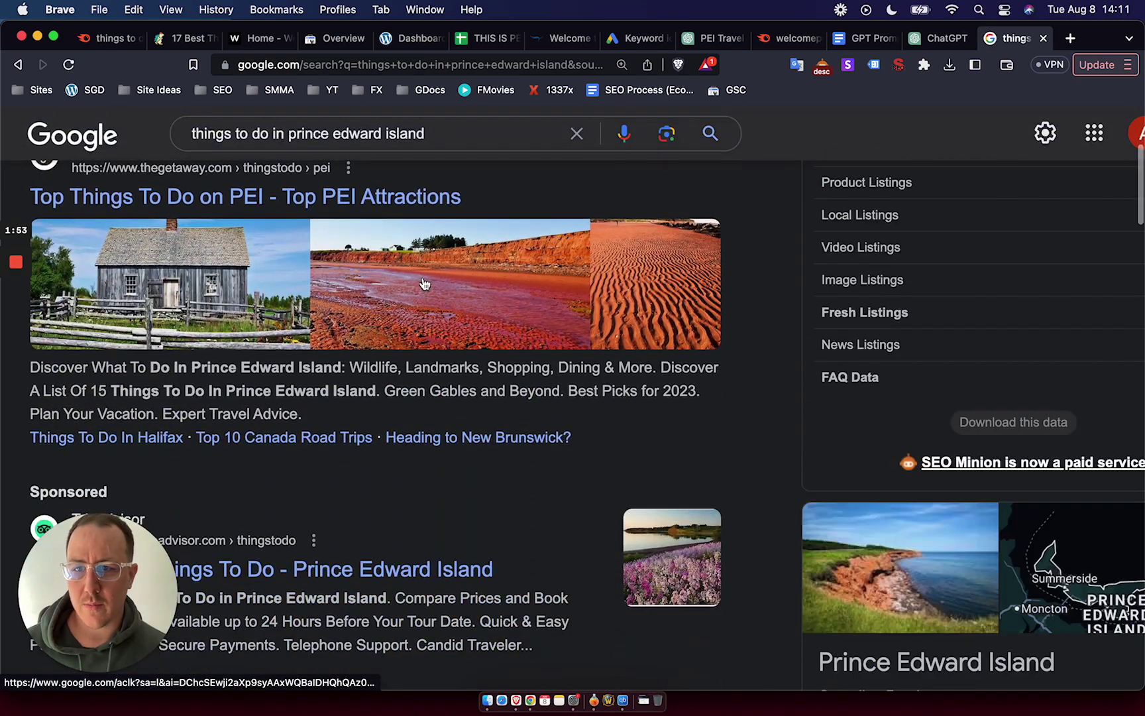
pyautogui.scroll(-5, 425, 284)
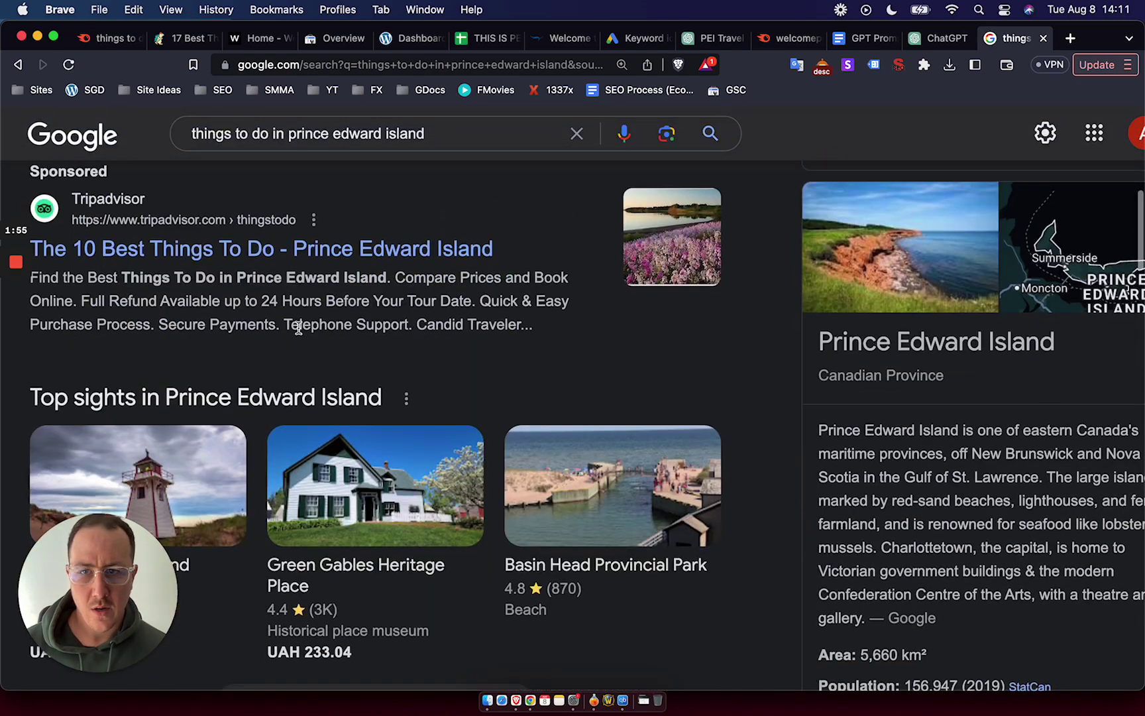
pyautogui.scroll(-8, 296, 328)
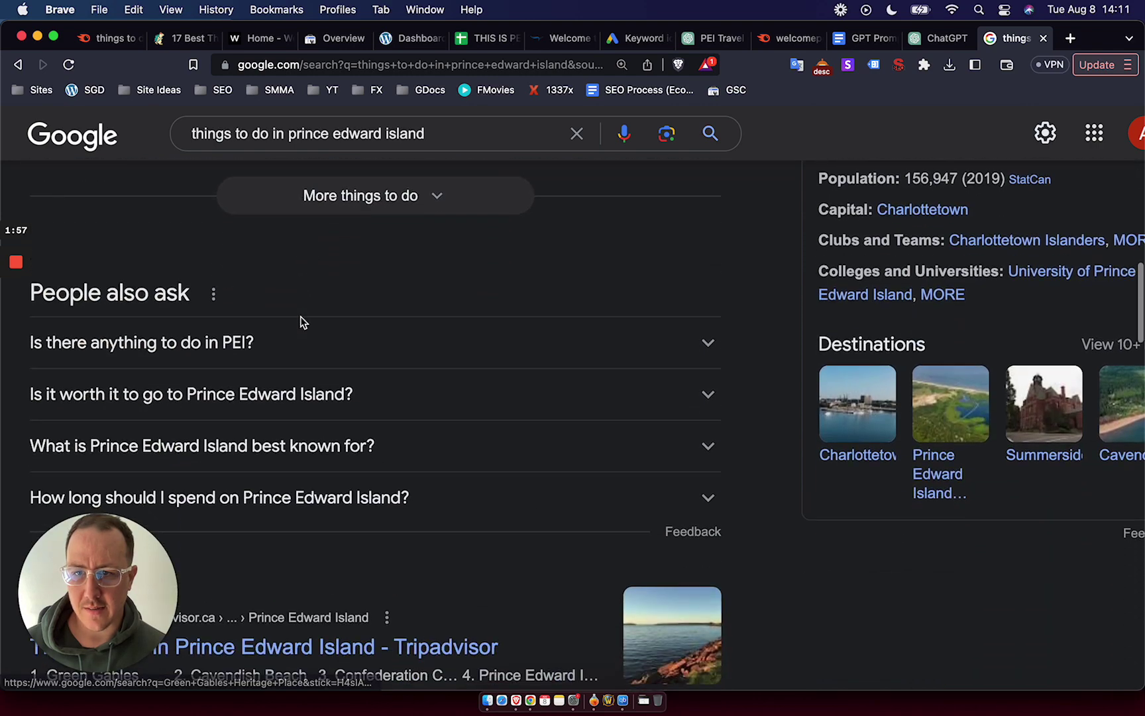
pyautogui.scroll(-9, 301, 323)
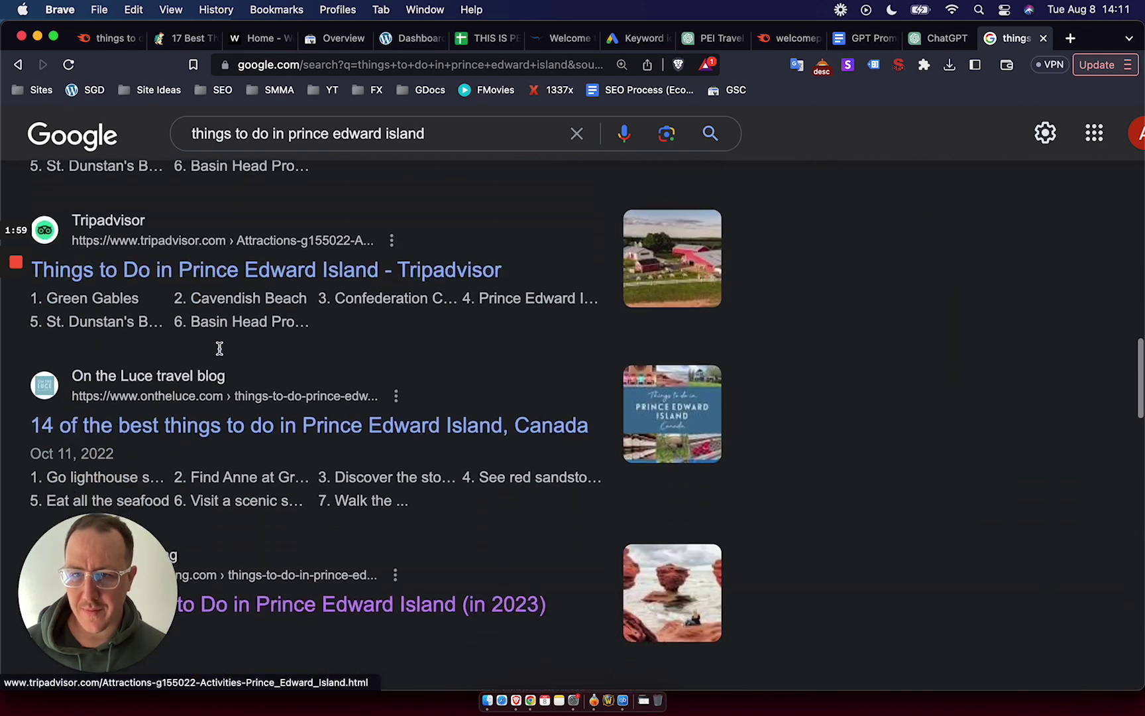
pyautogui.scroll(-3, 253, 340)
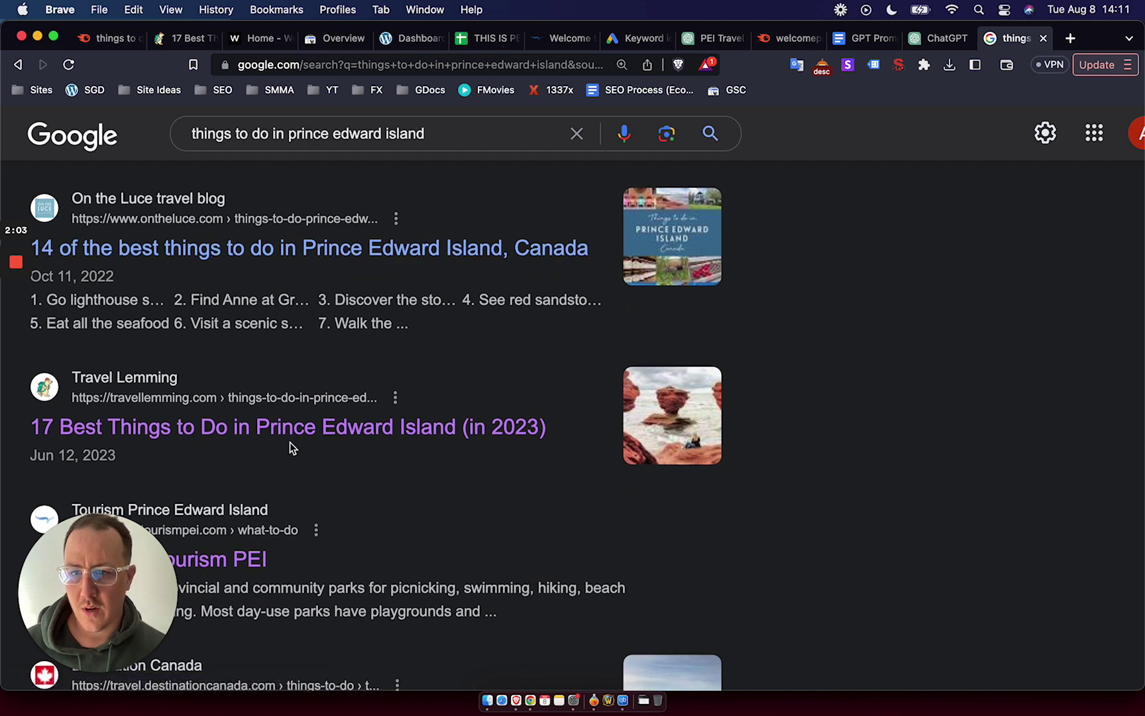
pyautogui.scroll(-2, 265, 446)
pyautogui.scroll(2, 239, 451)
# Open Travel Lemming's '17 Best Things to Do in Prince Edward Island' article and skim it.
pyautogui.click(271, 402)
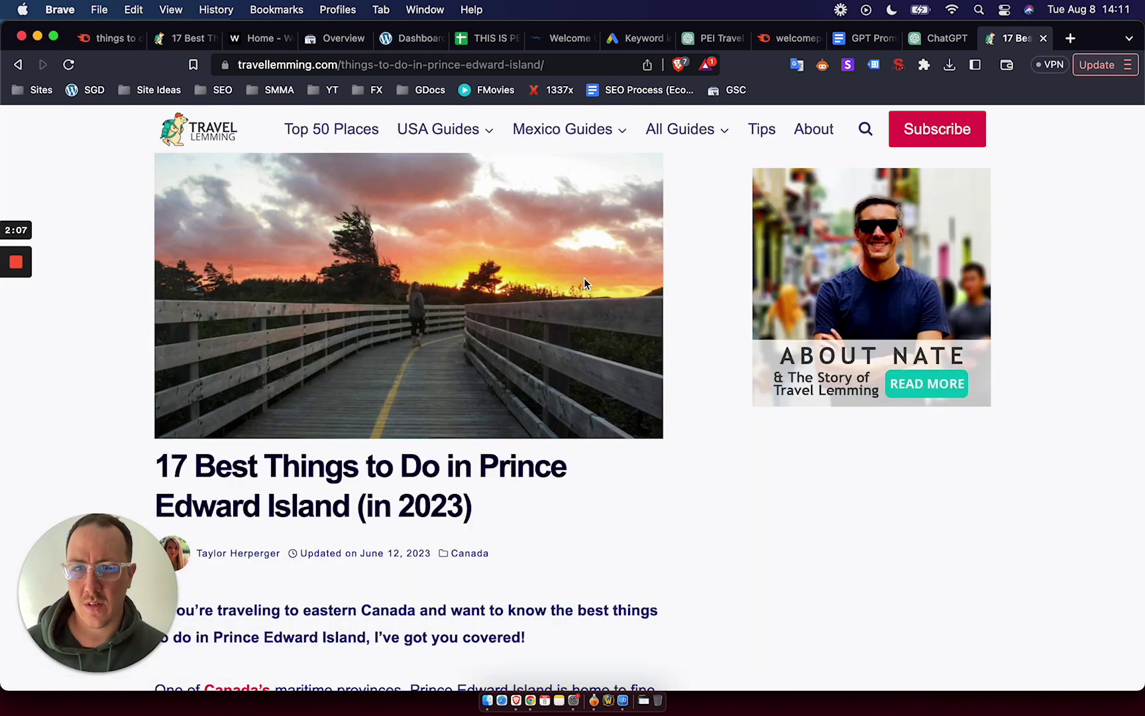
pyautogui.scroll(-20, 584, 277)
pyautogui.scroll(-15, 585, 290)
pyautogui.scroll(-15, 585, 294)
pyautogui.scroll(20, 585, 288)
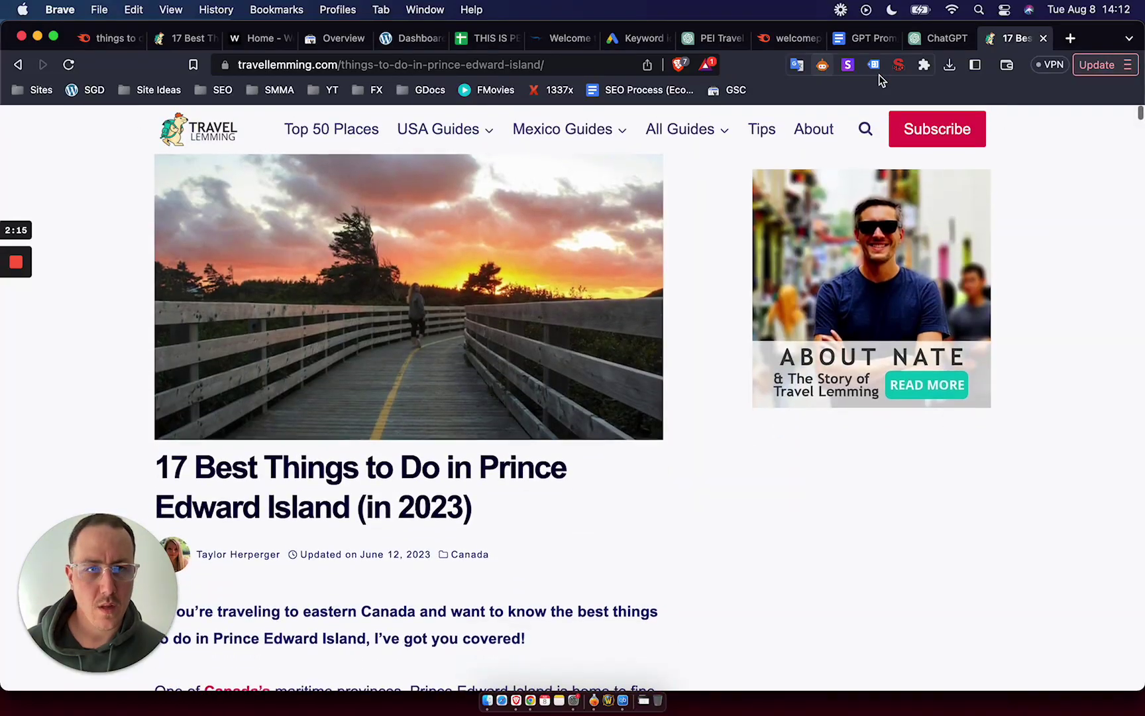
# Copy the article's seventeen H3 attraction headings from the SEO extension's Headers view.
pyautogui.click(896, 69)
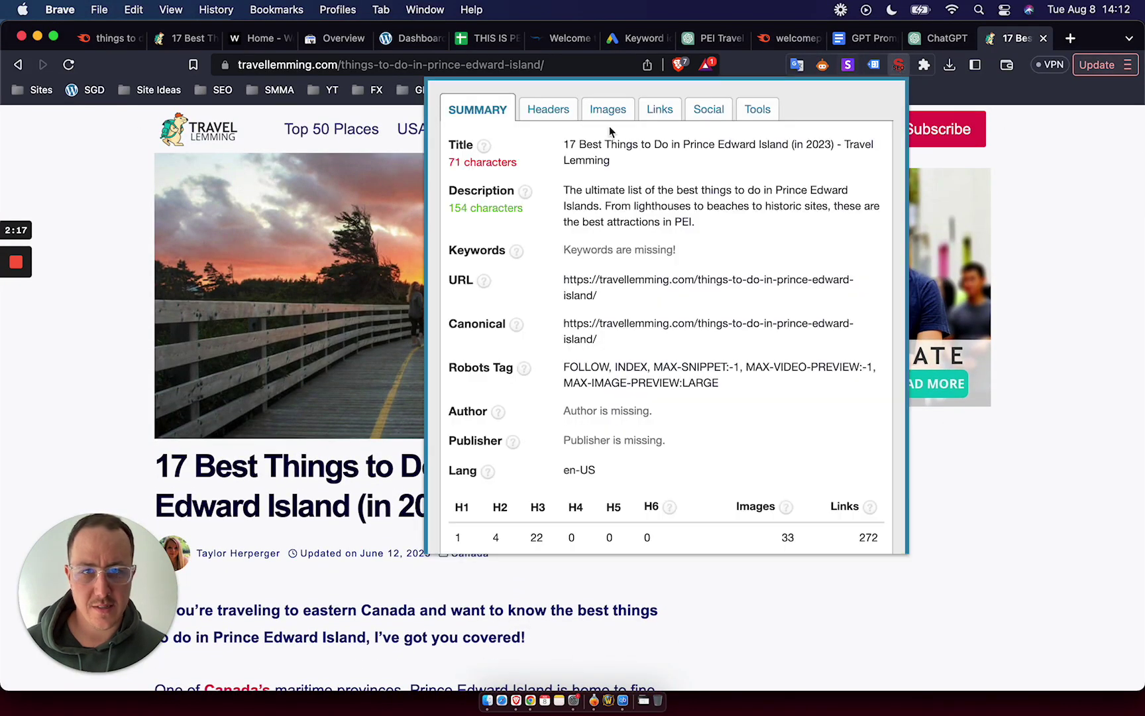
pyautogui.click(542, 111)
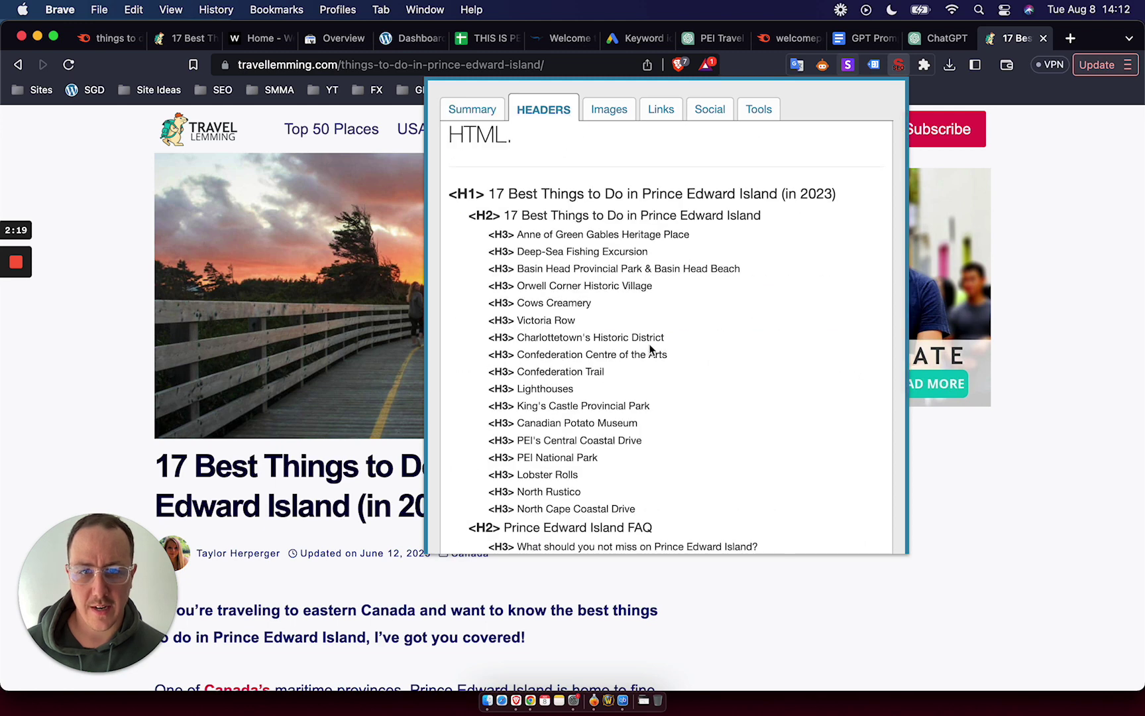
pyautogui.moveTo(643, 506); pyautogui.dragTo(477, 236)
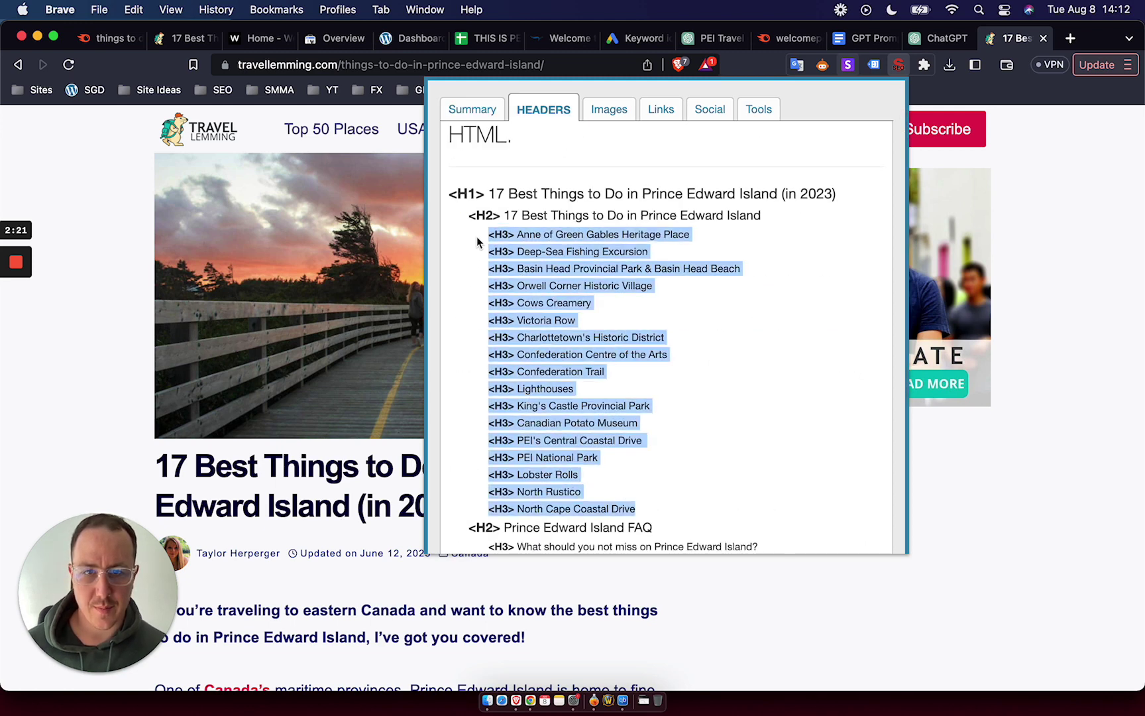
pyautogui.click(1003, 520)
# Add instructions for 5-7 sentences per heading with no formatting except the title, then paste the headings.
pyautogui.click(872, 43)
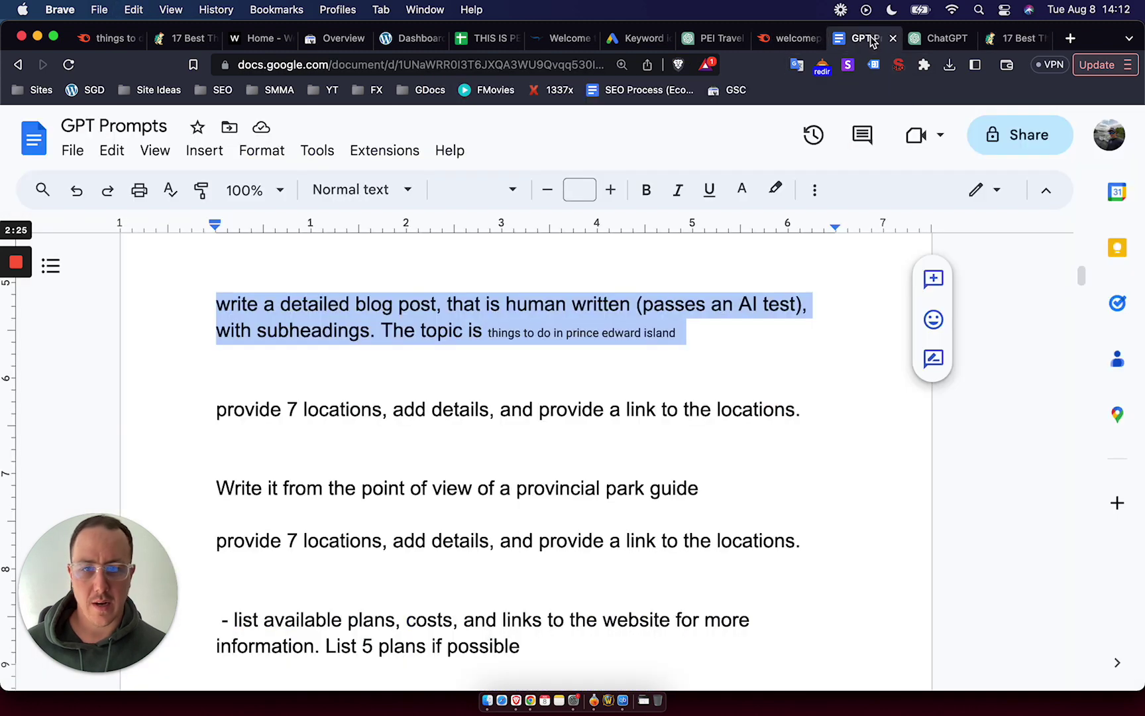
pyautogui.click(926, 40)
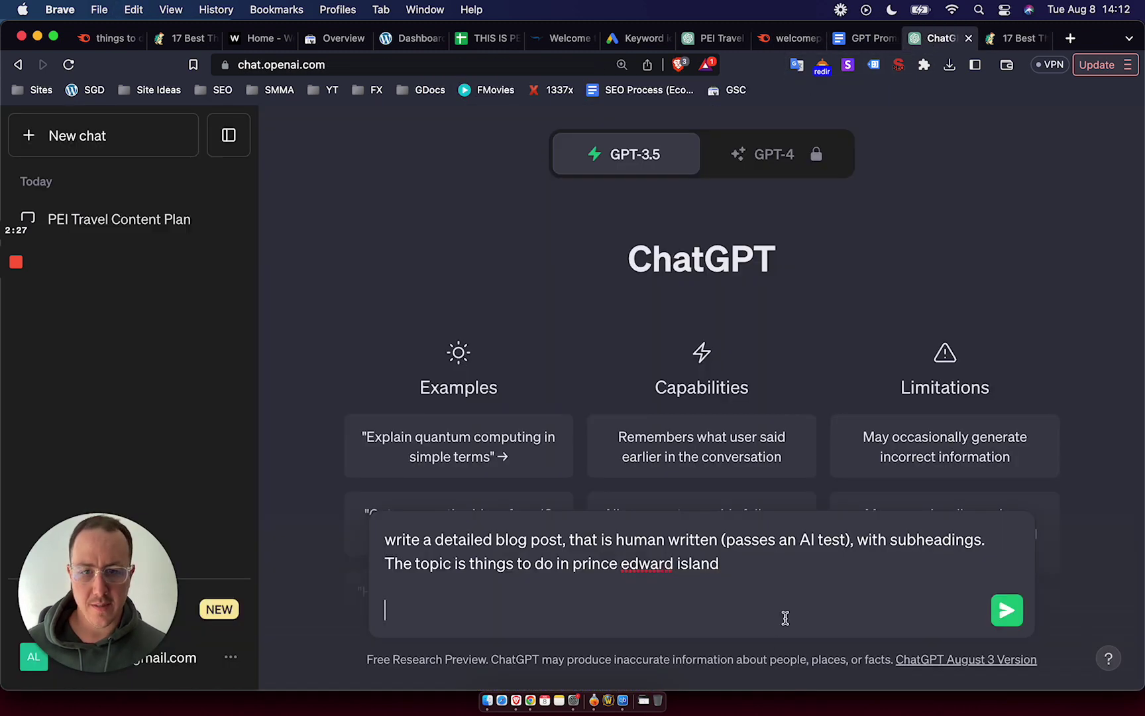
pyautogui.write('the fo')
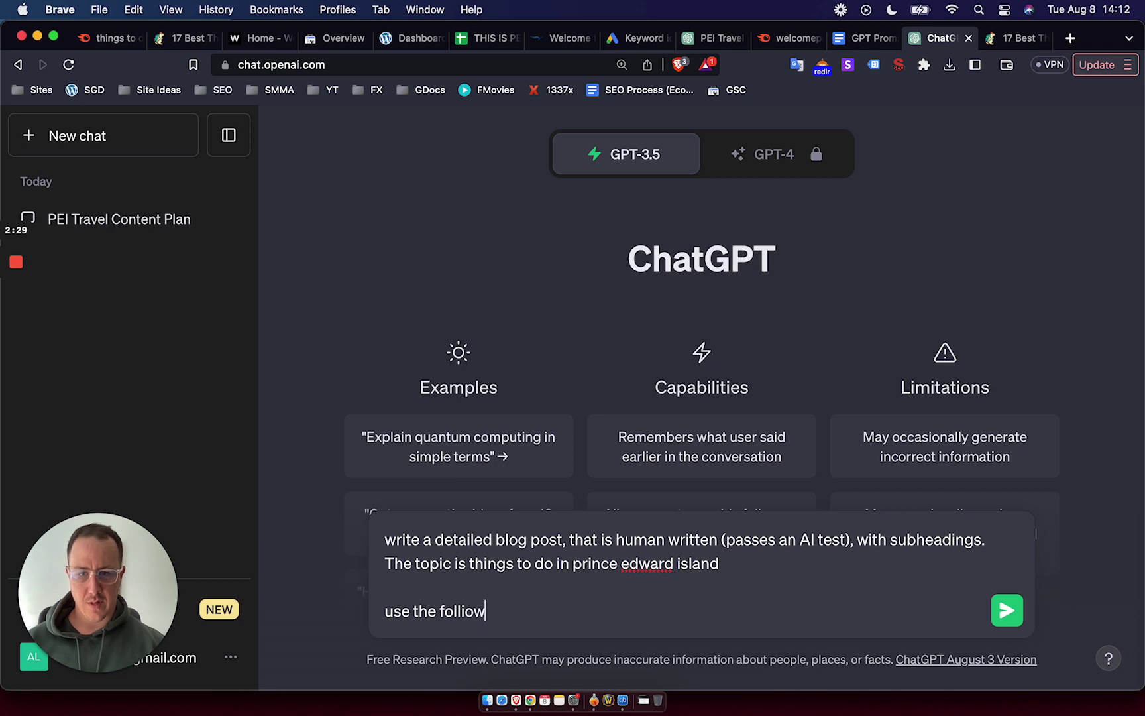
pyautogui.write('lowing headin')
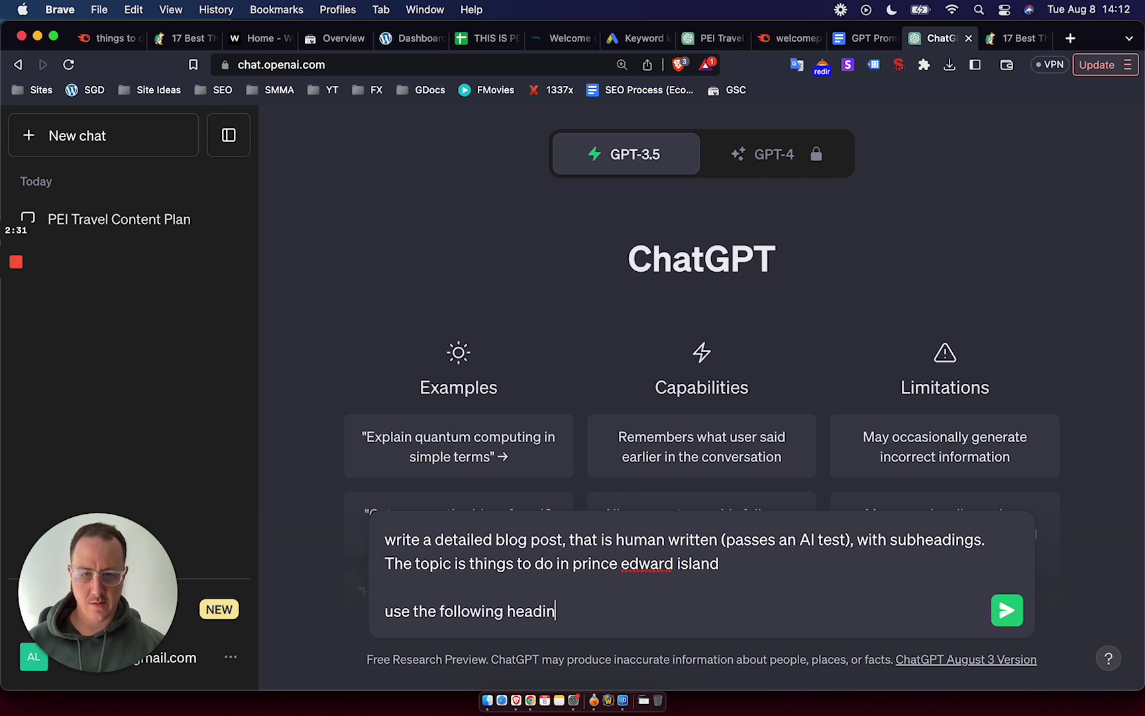
pyautogui.write('gs for this post -')
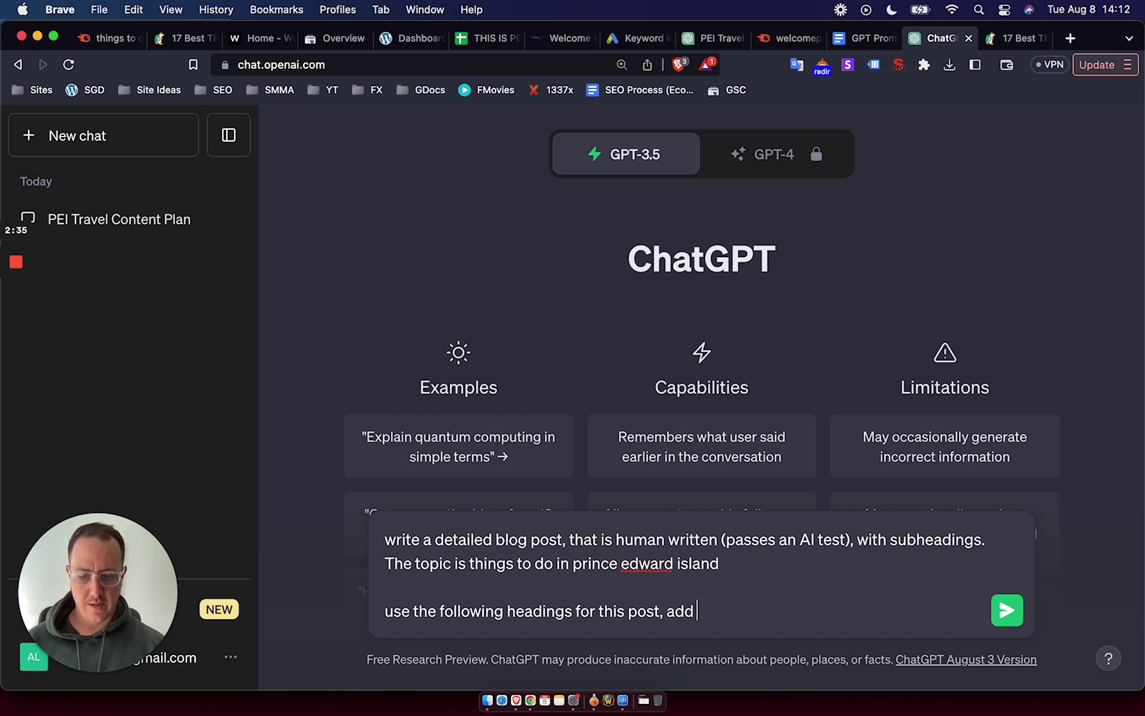
pyautogui.write(' add 5-7 sentences for each headings - dont afd')
pyautogui.press('BackSpace')
pyautogui.press('BackSpace')
pyautogui.write('d')
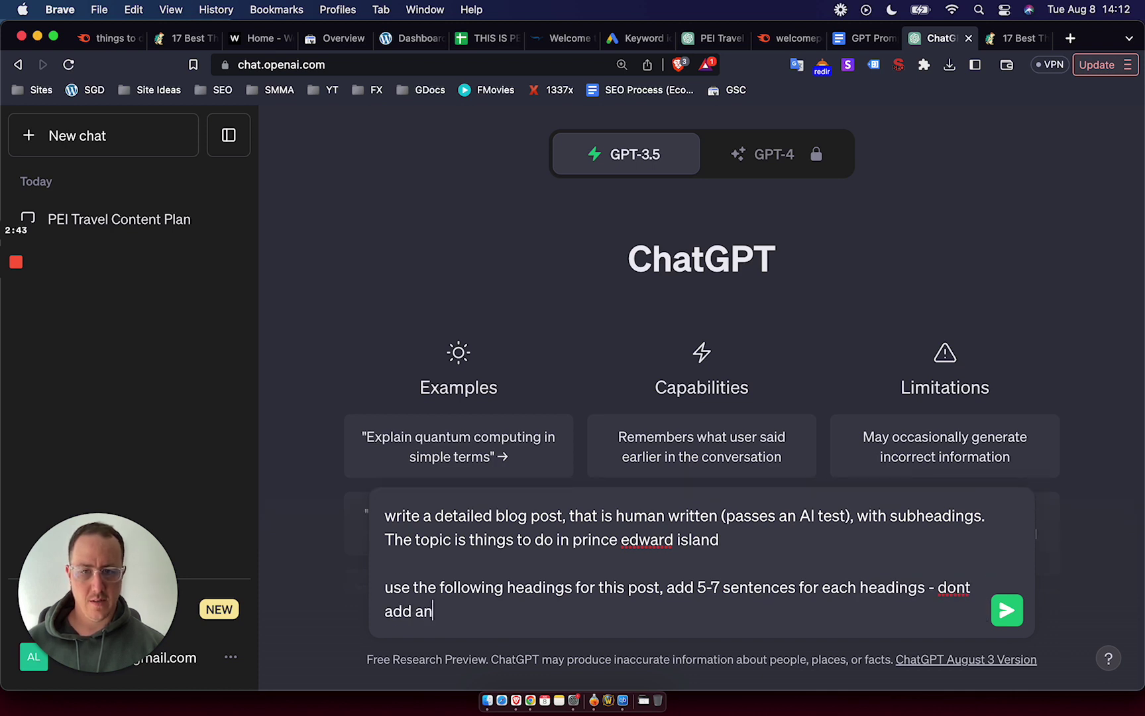
pyautogui.write('d any formatting apart from the title:')
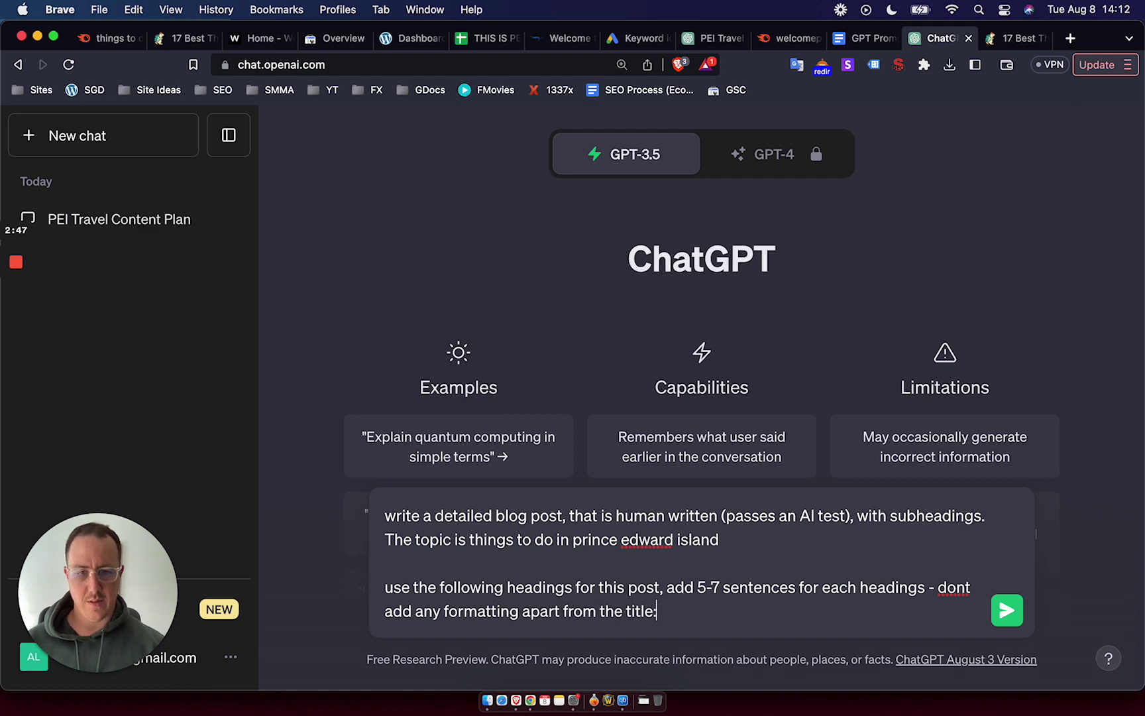
pyautogui.hotkey('shift', 'Return')
pyautogui.press('super+v')
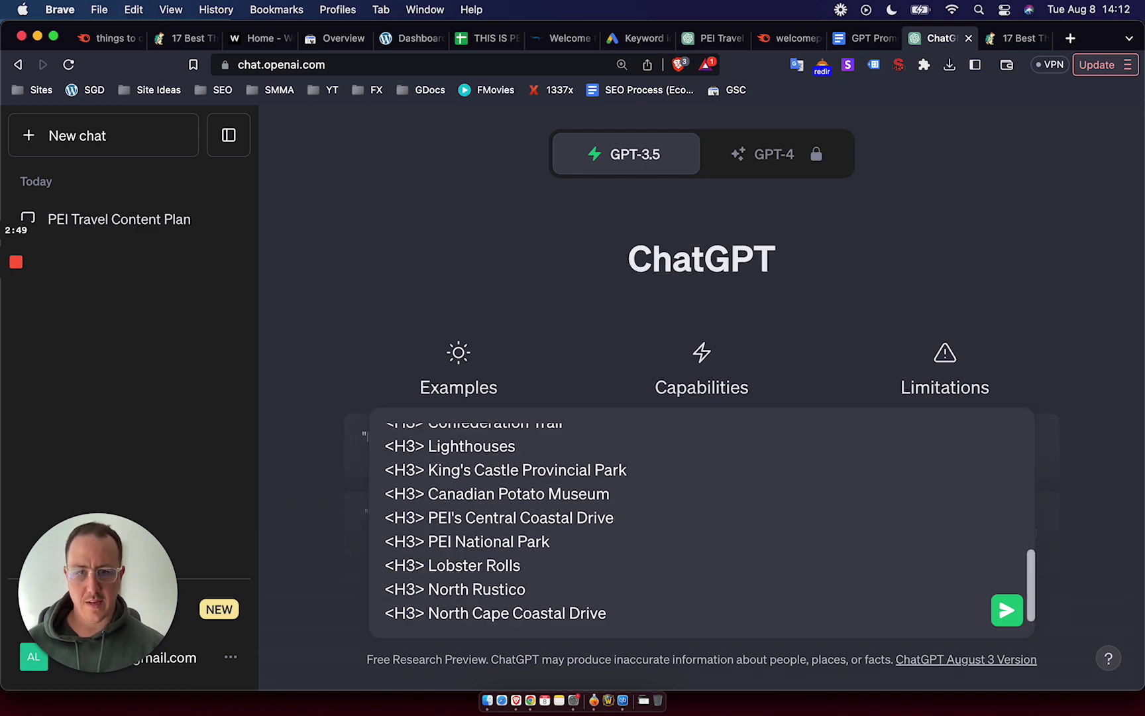
# Send the prompt and follow ChatGPT's 'Exploring the Charm of Prince Edward Island' post up to section 8.
pyautogui.press('Return')
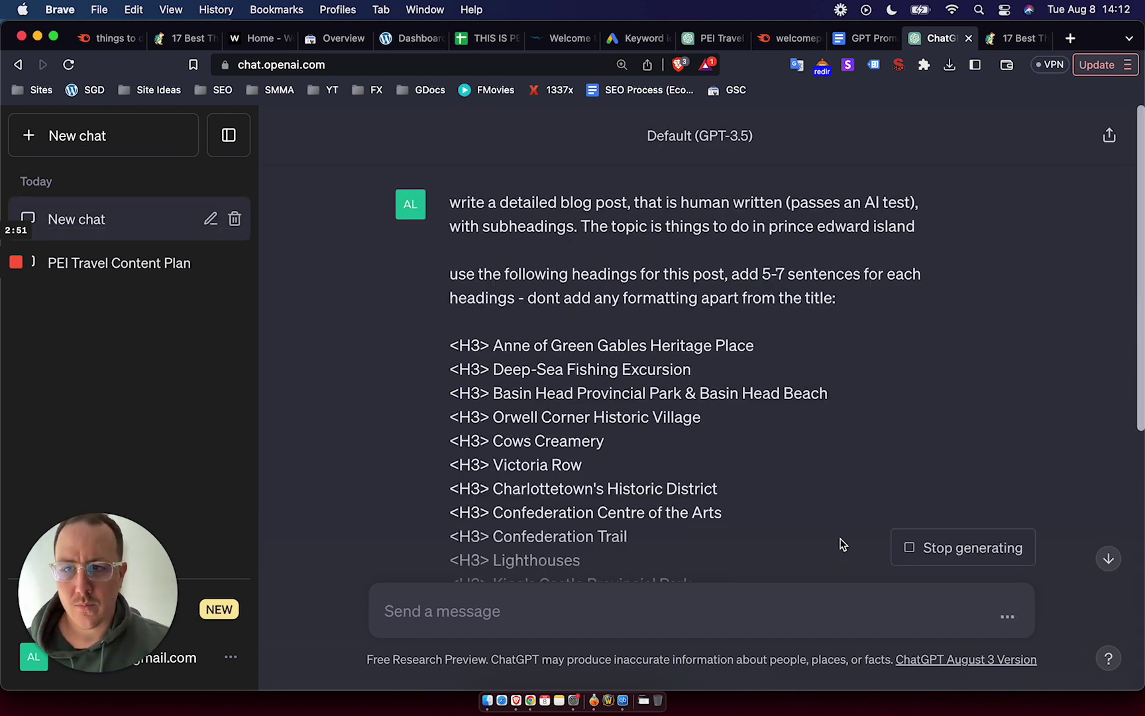
pyautogui.scroll(-10, 820, 462)
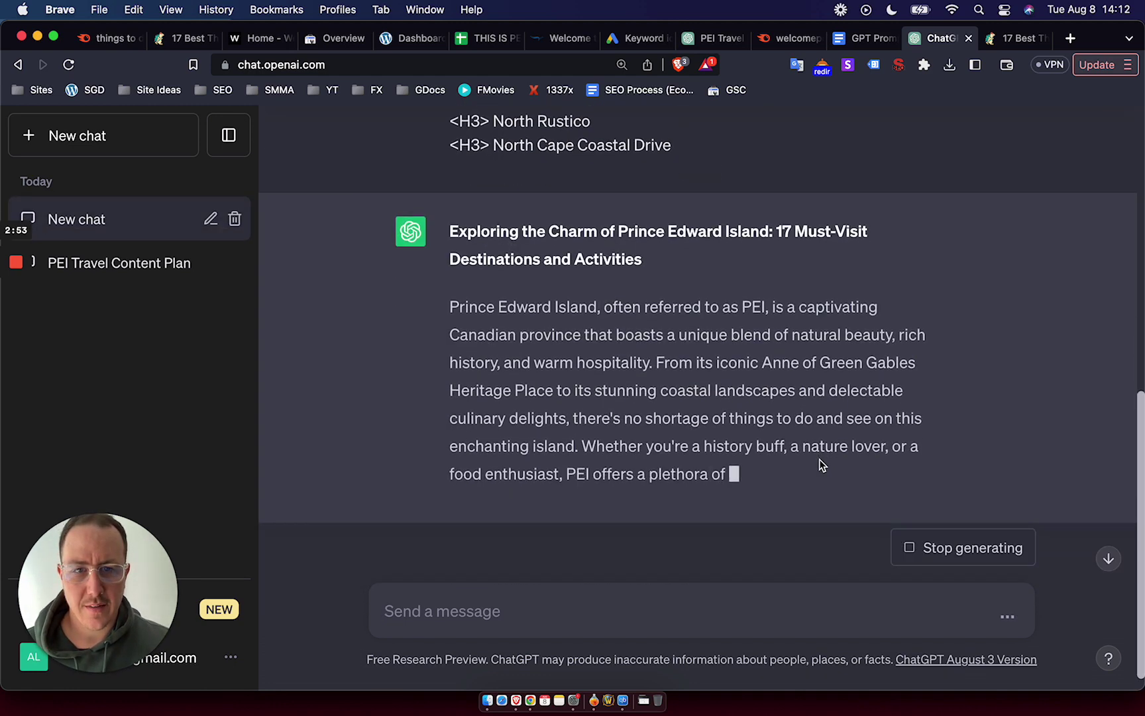
pyautogui.scroll(-3, 762, 430)
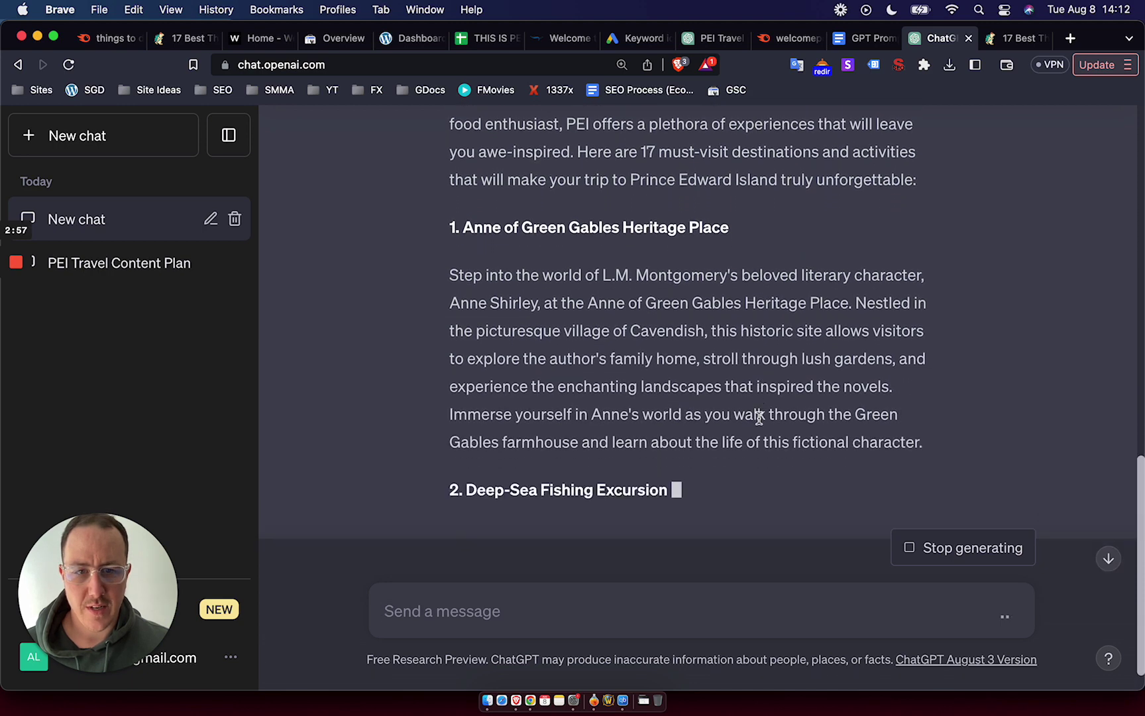
pyautogui.scroll(-3, 742, 411)
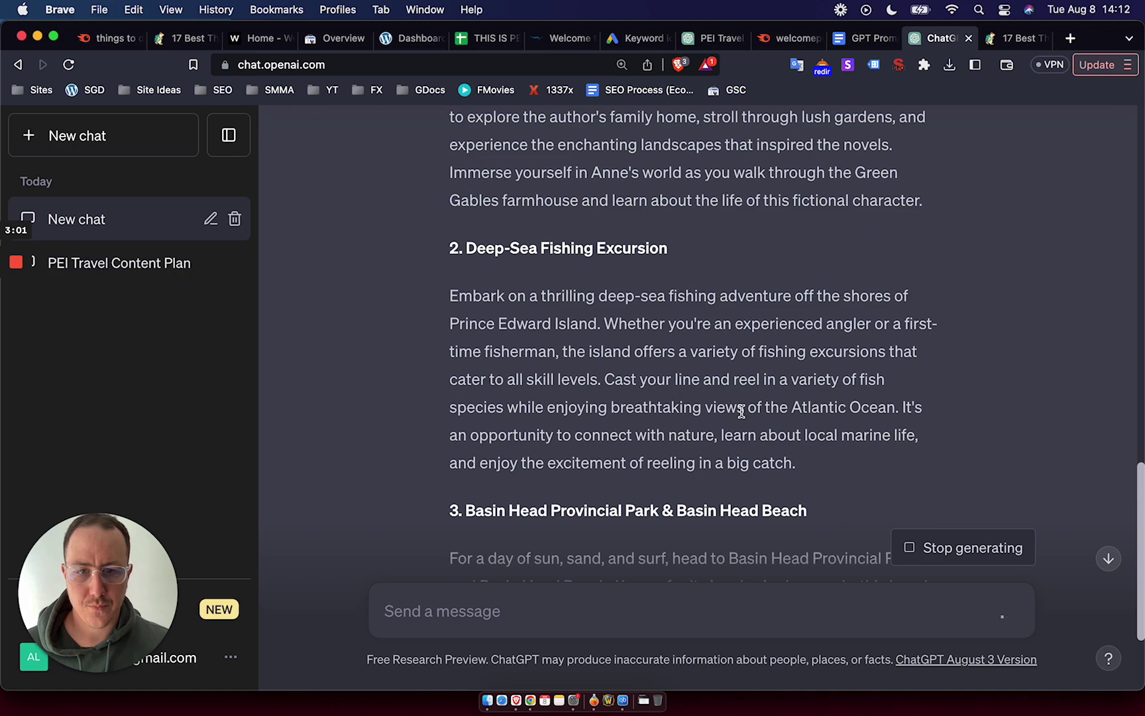
pyautogui.scroll(10, 741, 410)
pyautogui.scroll(-5, 741, 410)
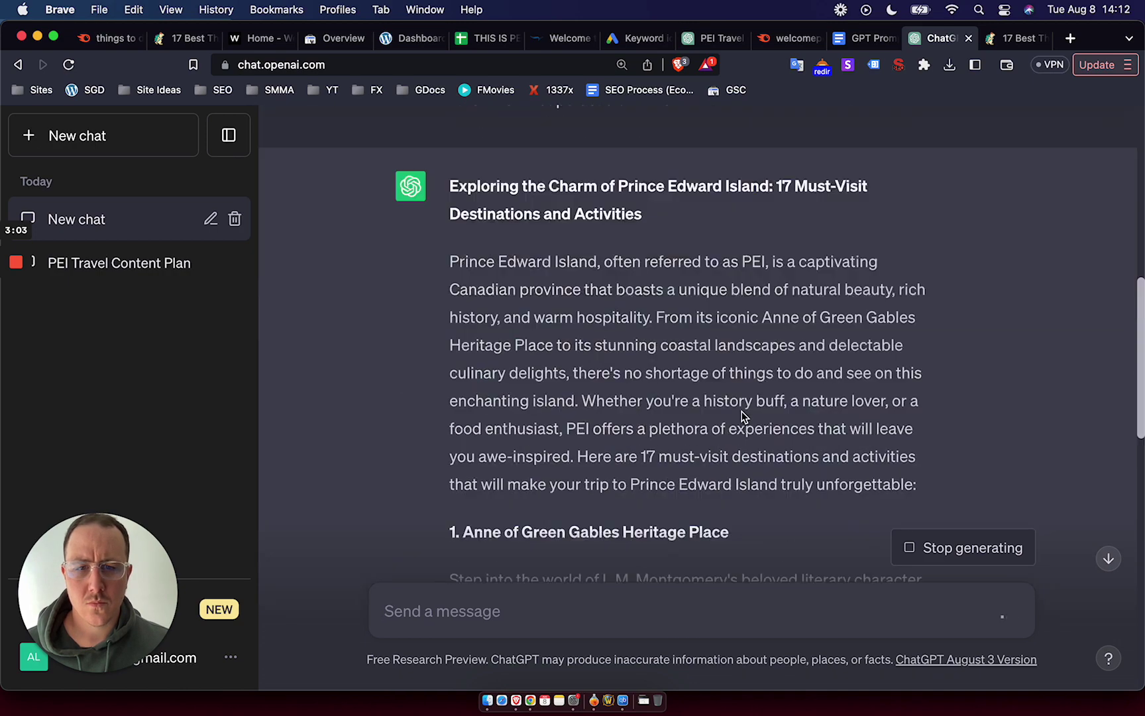
pyautogui.scroll(-15, 741, 411)
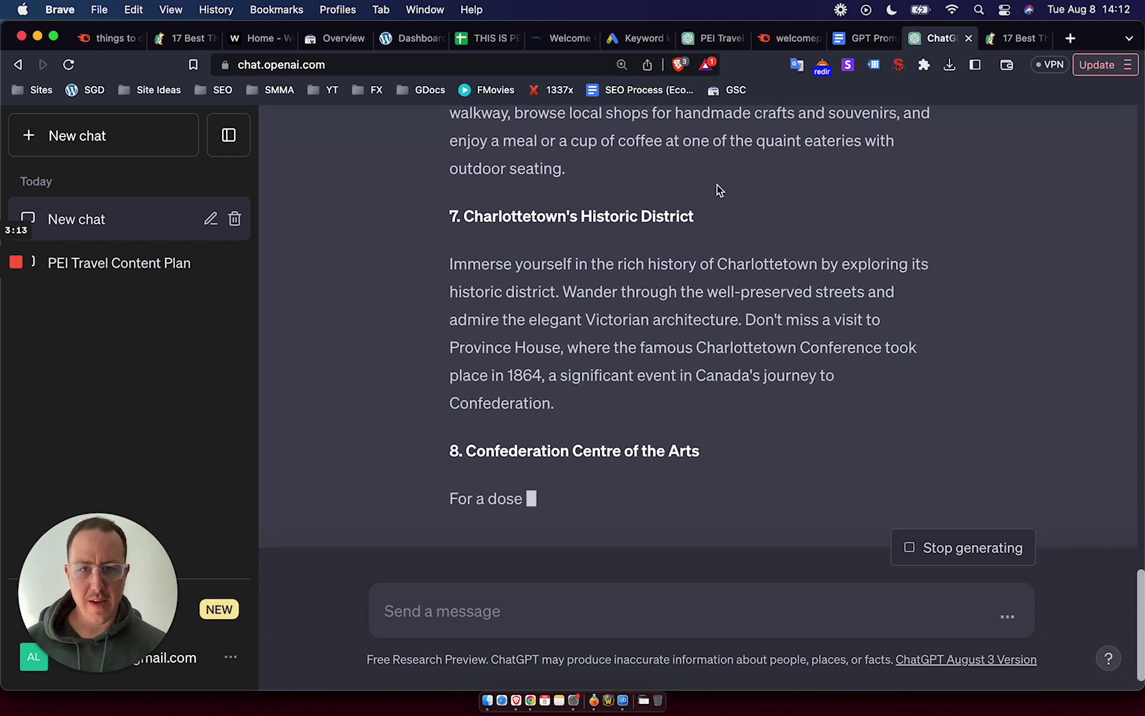
# Clear the site's cached pages in WordPress and check the posts list.
pyautogui.click(410, 38)
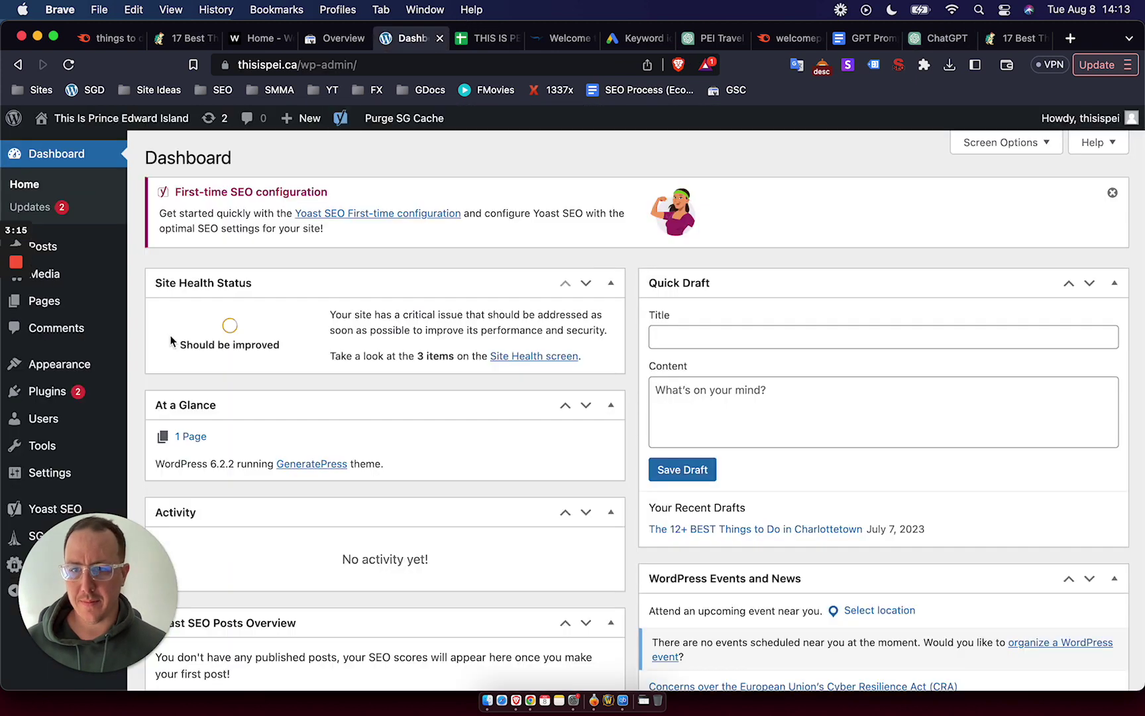
pyautogui.click(368, 126)
pyautogui.click(92, 250)
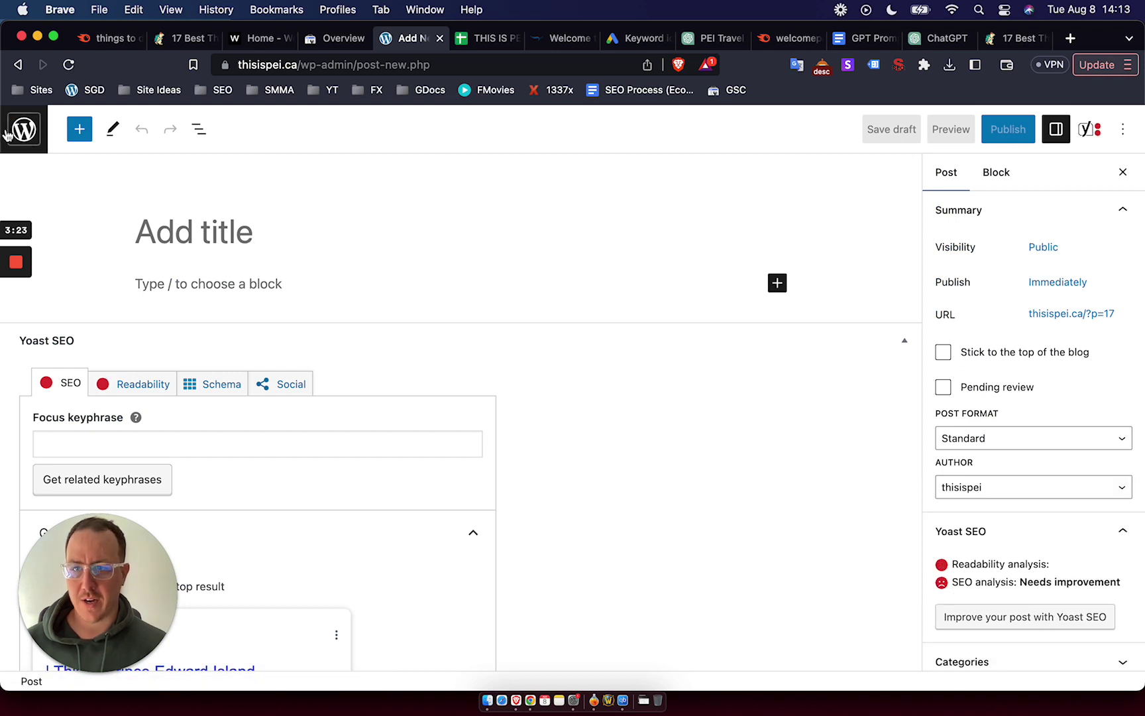
pyautogui.click(20, 131)
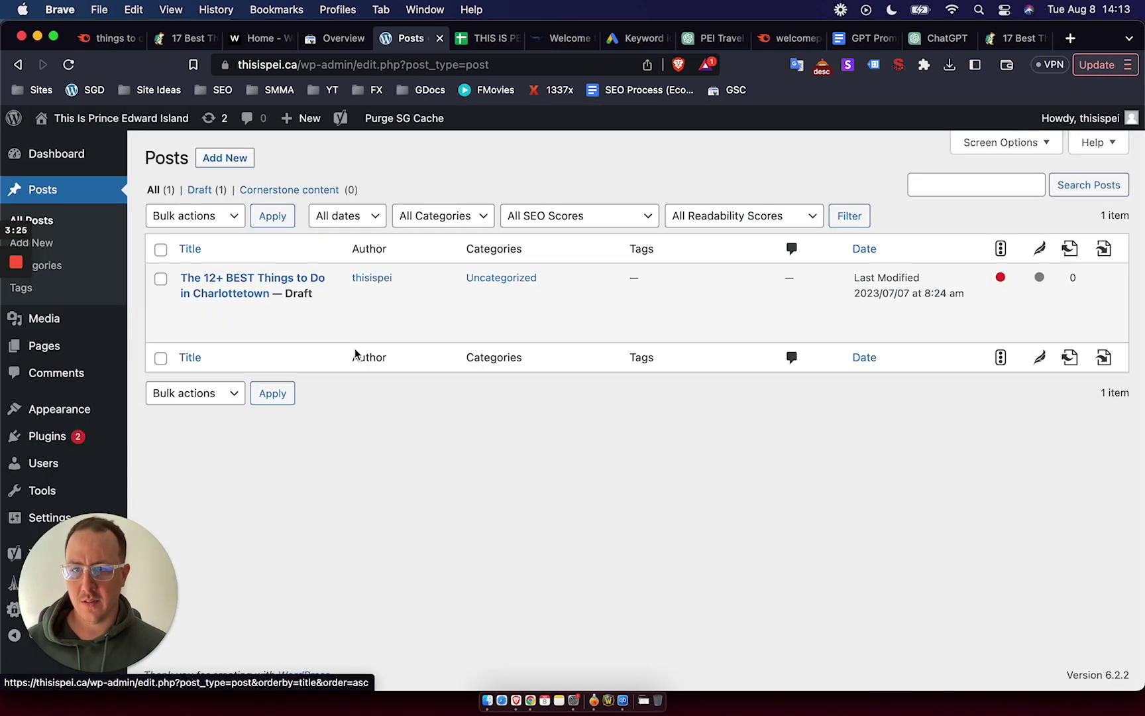
# Install and activate the Classic Editor plugin, then begin a new post.
pyautogui.click(75, 439)
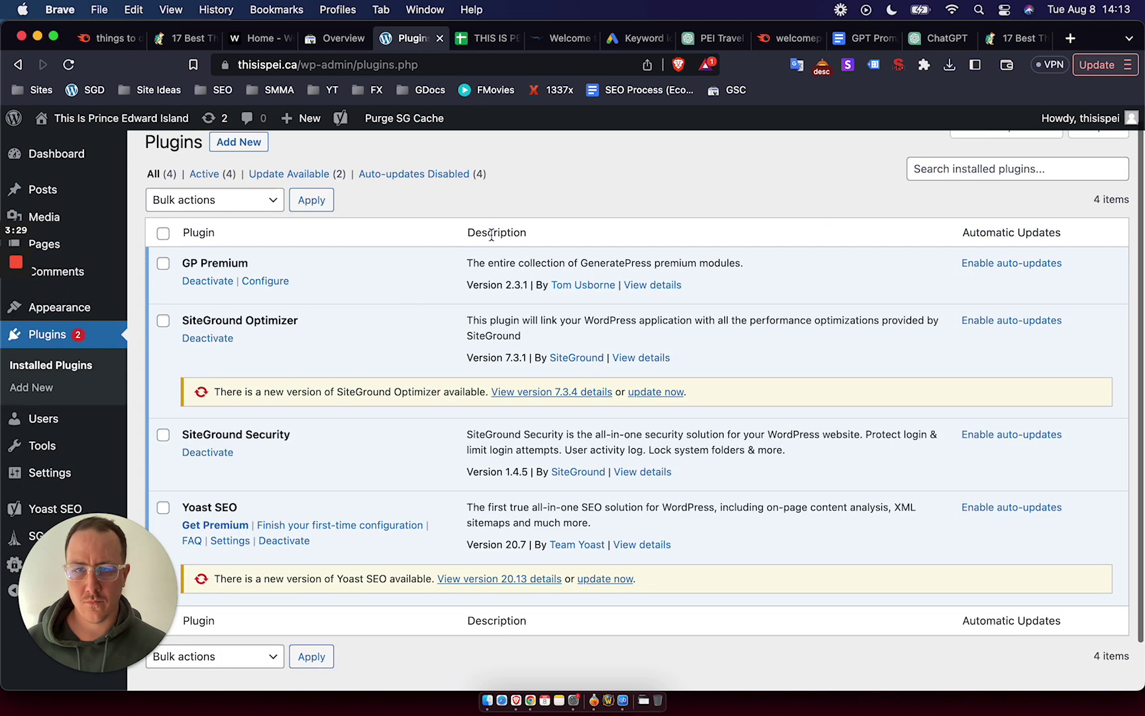
pyautogui.click(218, 158)
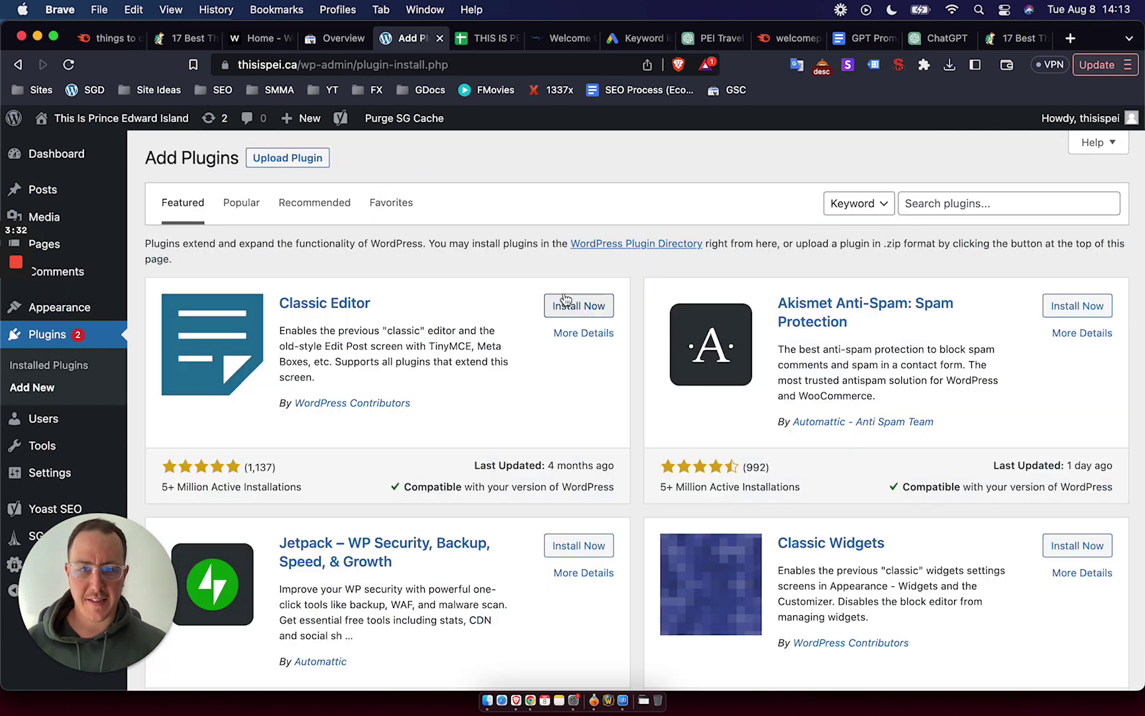
pyautogui.click(569, 306)
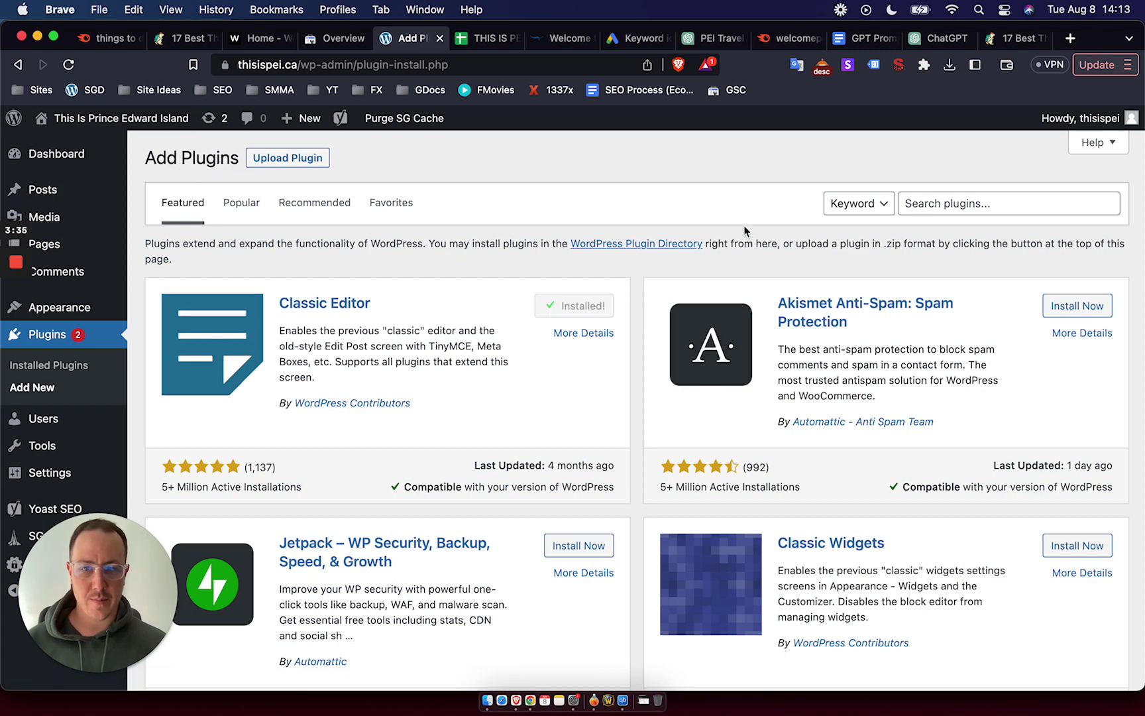
pyautogui.click(591, 309)
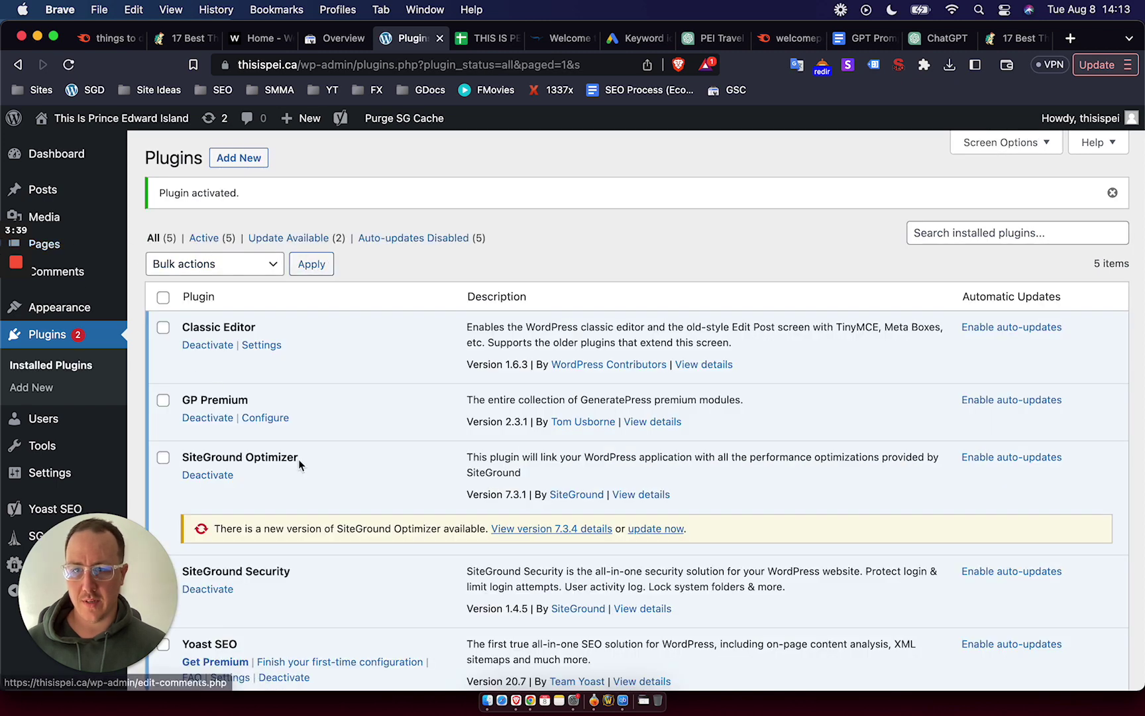
pyautogui.moveTo(74, 189)
pyautogui.click(141, 214)
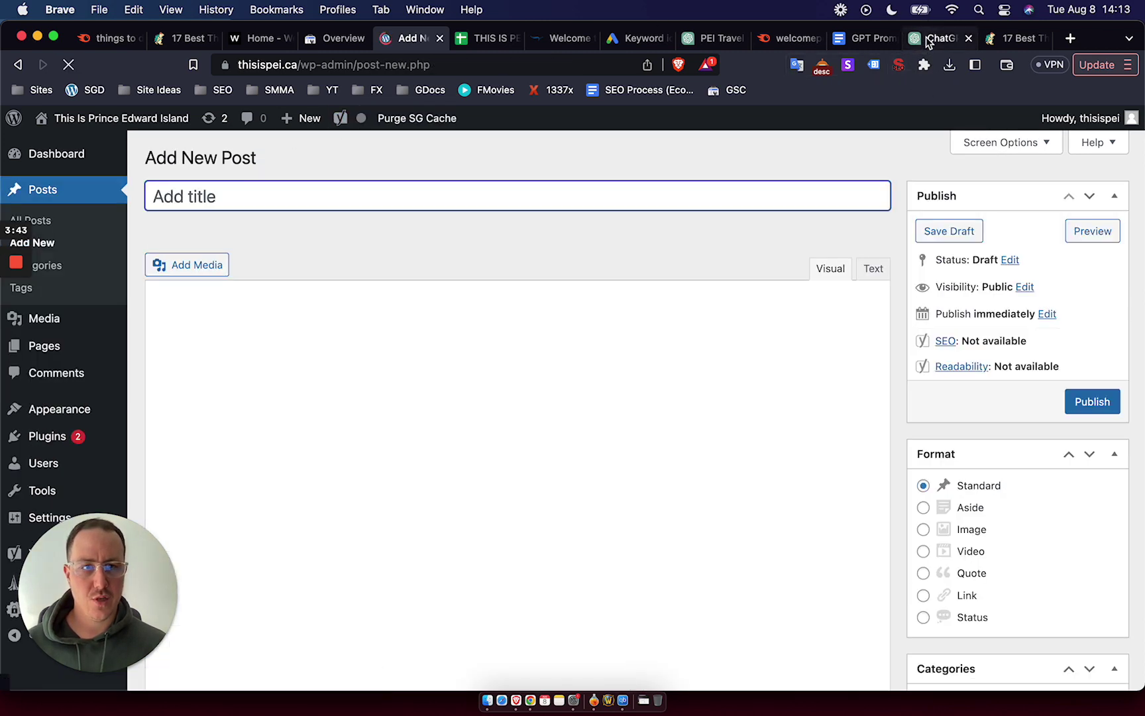
# Ask ChatGPT to 'keep writing please' and select the article text in its reply.
pyautogui.click(935, 38)
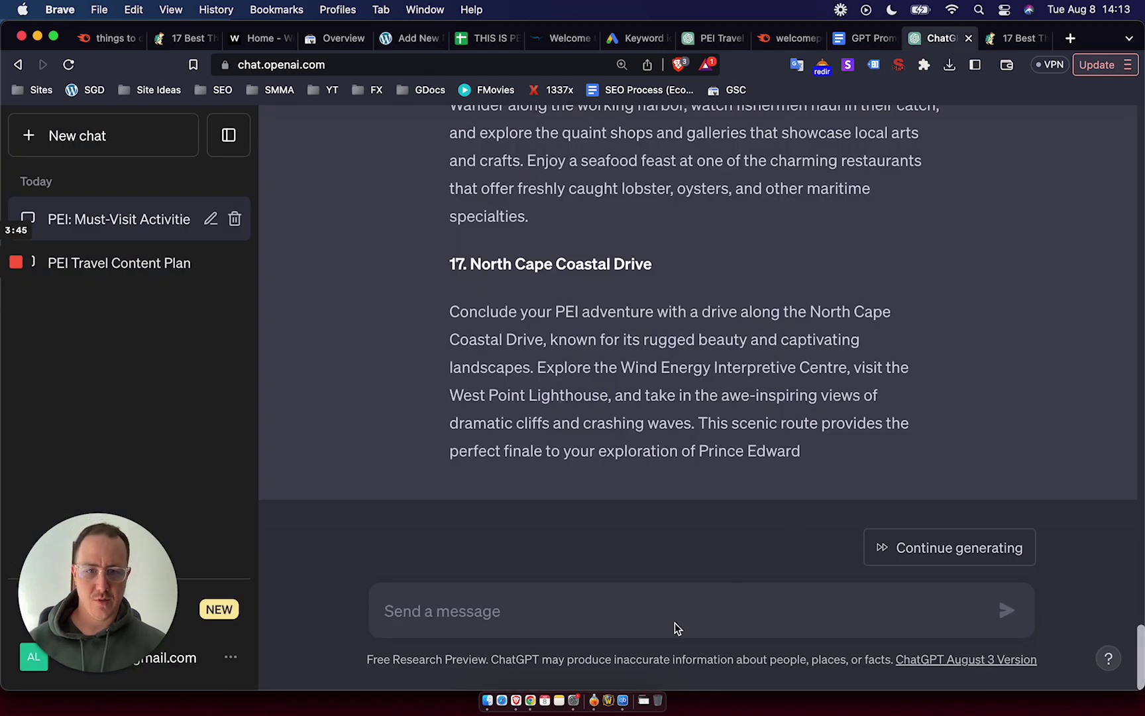
pyautogui.write('keep writing')
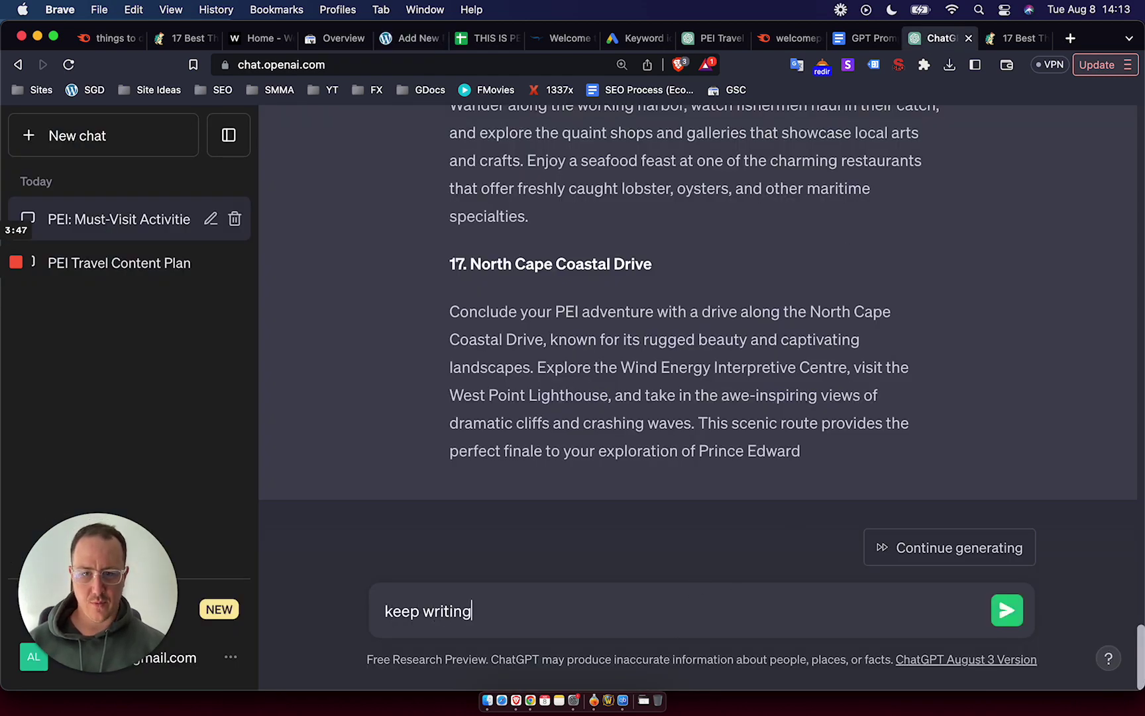
pyautogui.write(' please')
pyautogui.press('Return')
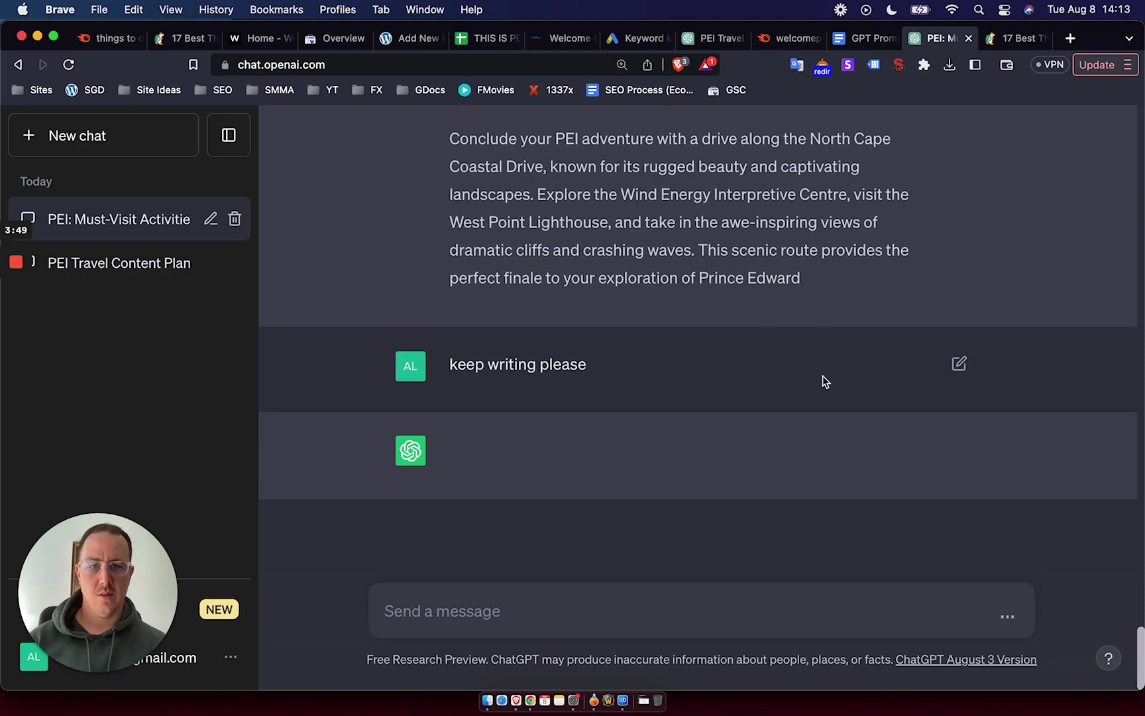
pyautogui.moveTo(844, 327); pyautogui.dragTo(447, 236)
pyautogui.press('super+c')
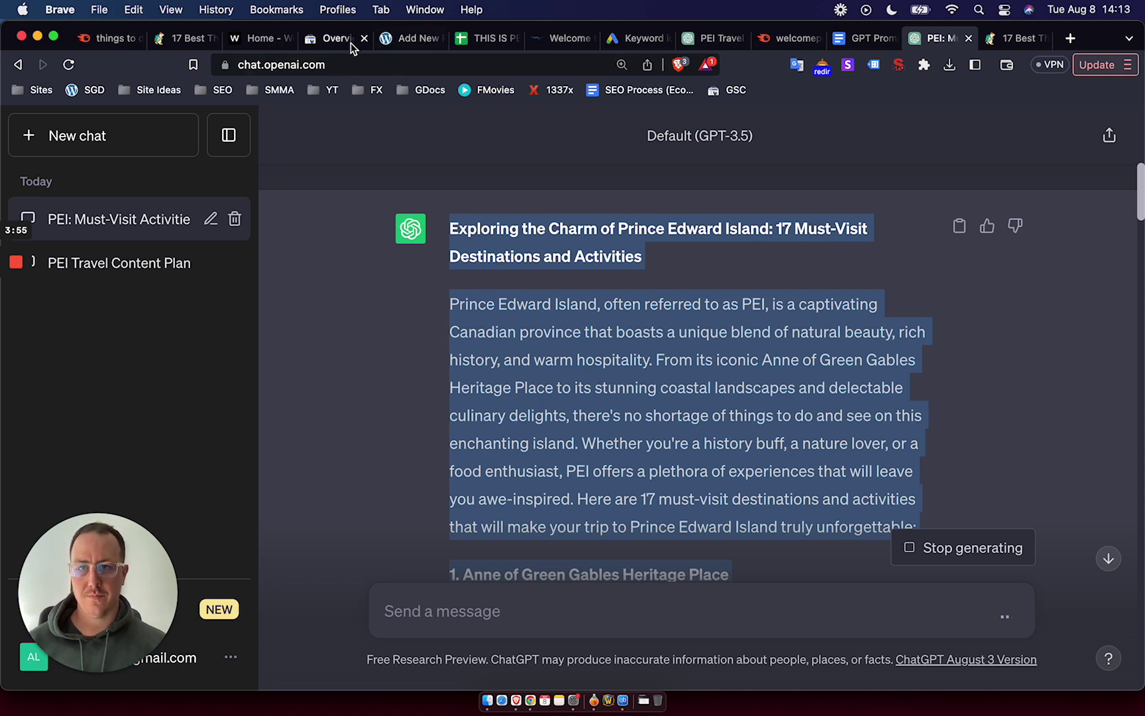
# Paste the PEI article into the post body without formatting and remove its title line.
pyautogui.click(395, 33)
pyautogui.click(340, 324)
pyautogui.rightClick(305, 335)
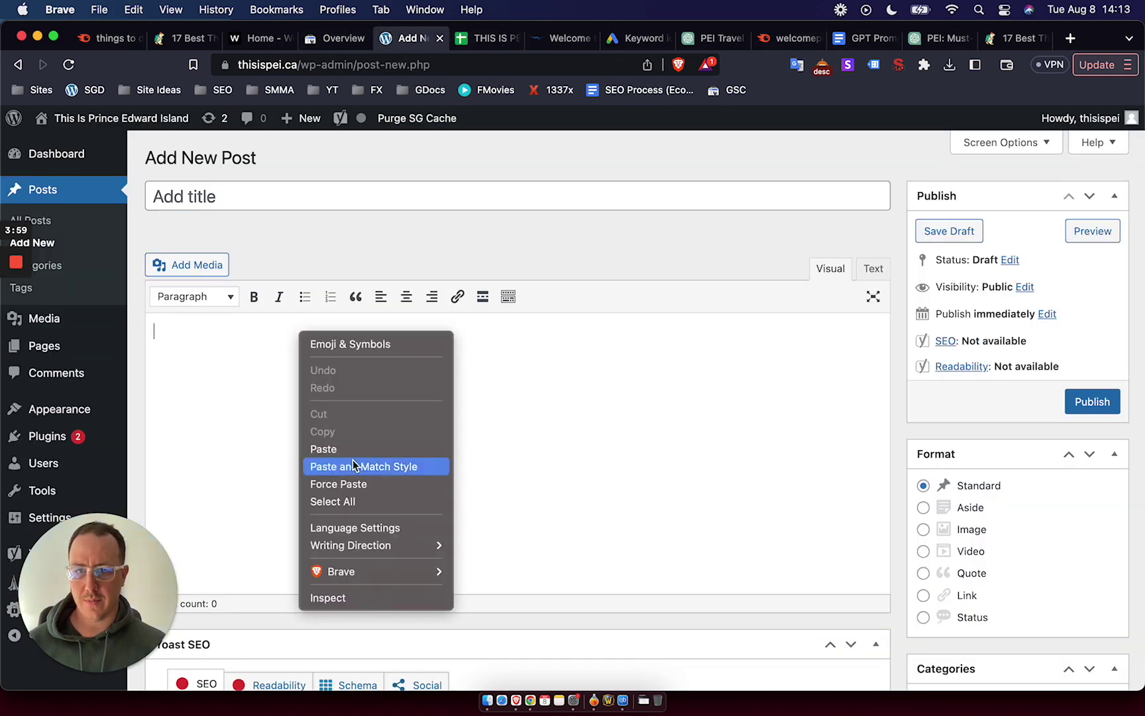
pyautogui.click(352, 465)
pyautogui.tripleClick(290, 356)
pyautogui.tripleClick(285, 331)
pyautogui.hotkey('ctrl', 'x')
# Title the post 'The 17+ BEST Things to Do in Prince Edward Island'.
pyautogui.click(295, 190)
pyautogui.write('The Best')
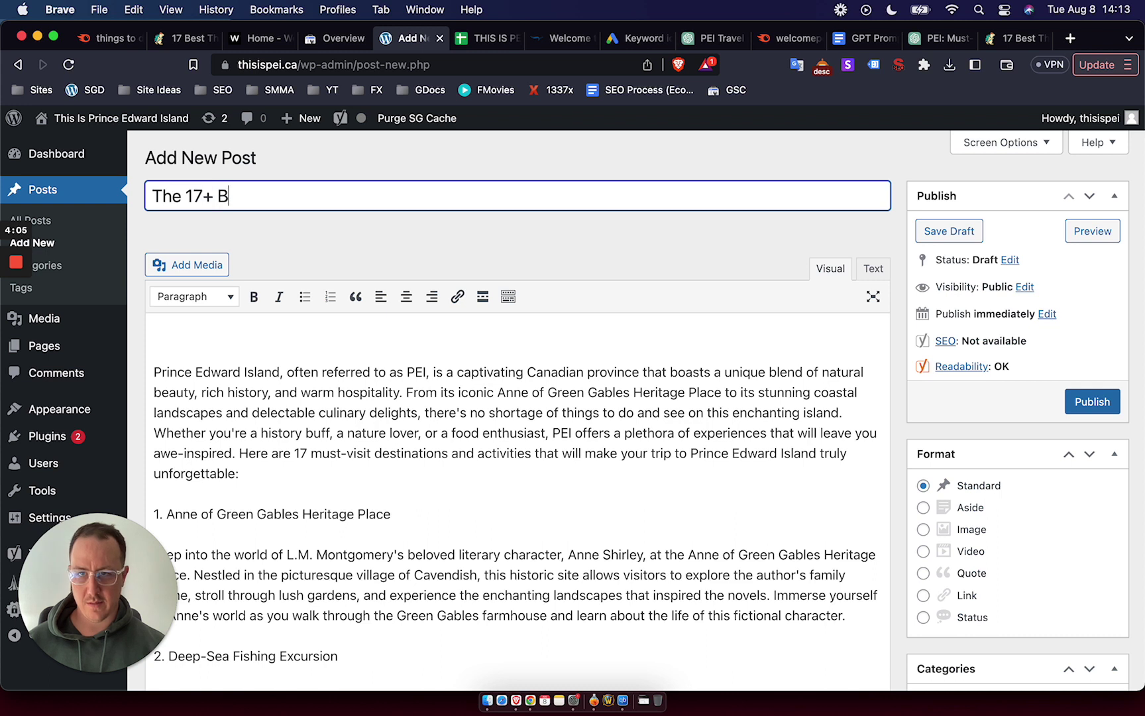
pyautogui.write('EST Things to Do ')
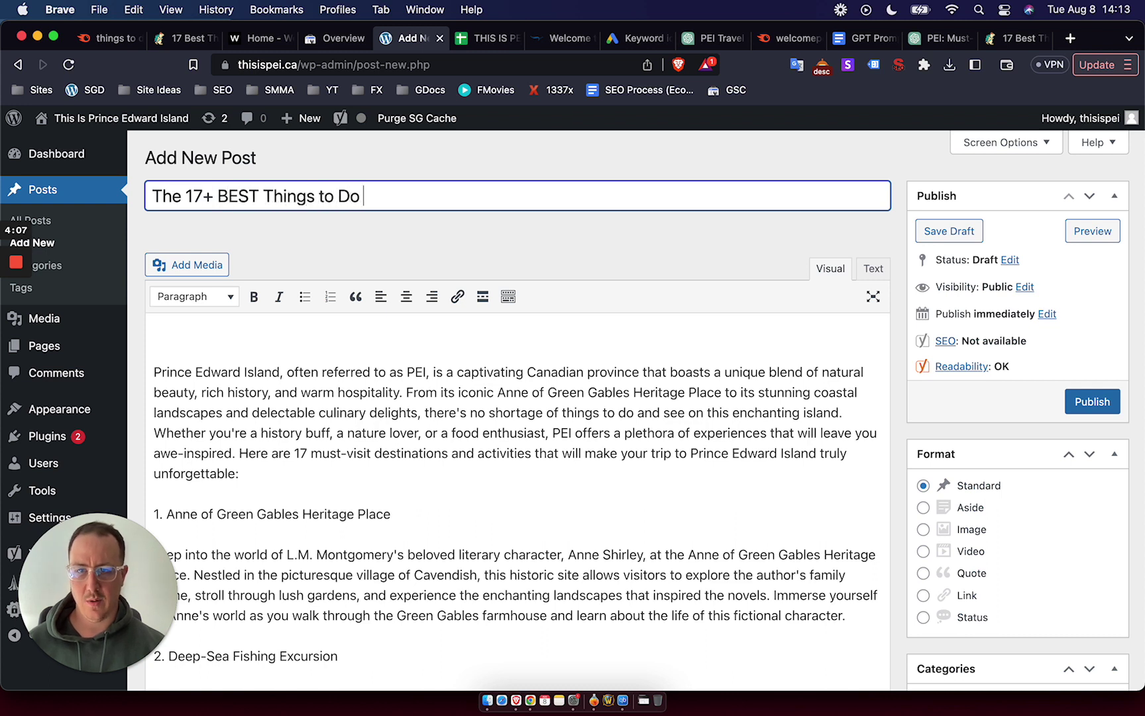
pyautogui.write('in Prince ')
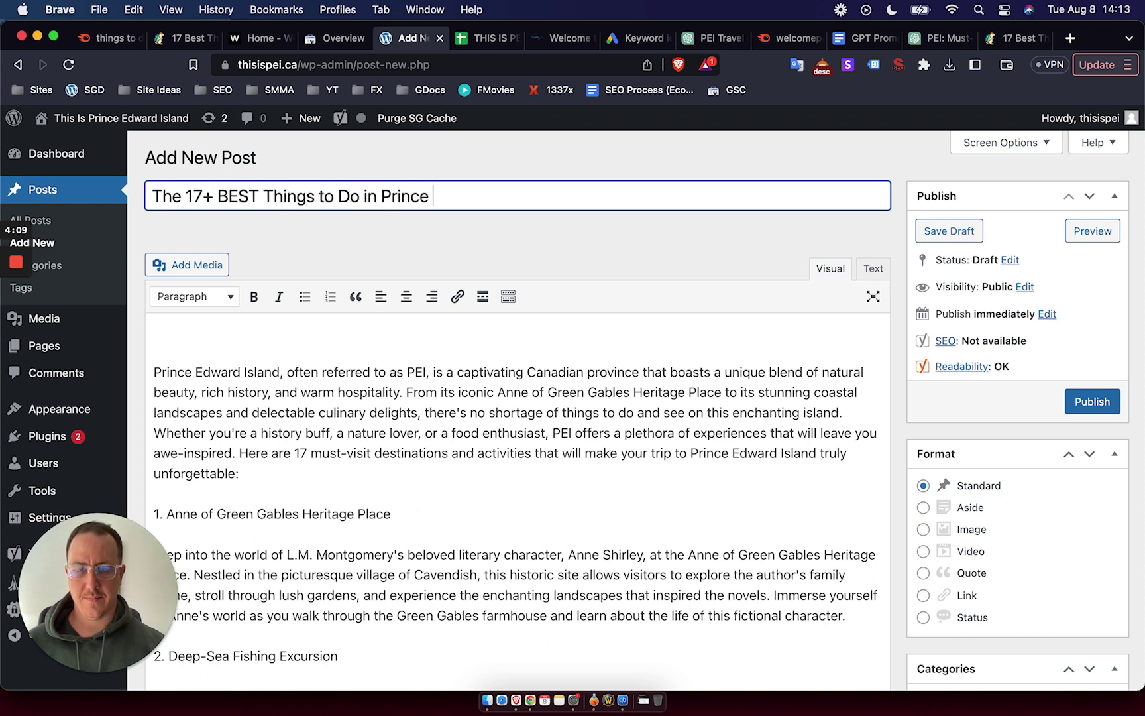
pyautogui.write('Edward Island')
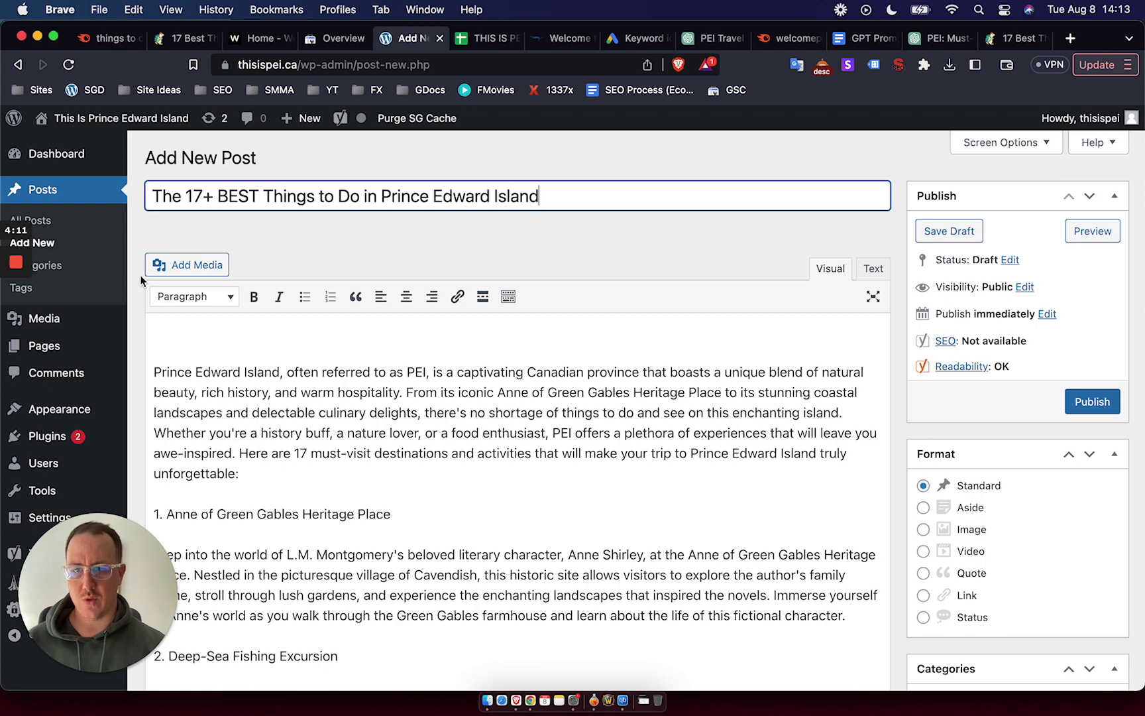
pyautogui.click(158, 369)
# Remove the '1.' numbering and make Anne of Green Gables Heritage Place a bold Heading 2.
pyautogui.press('BackSpace')
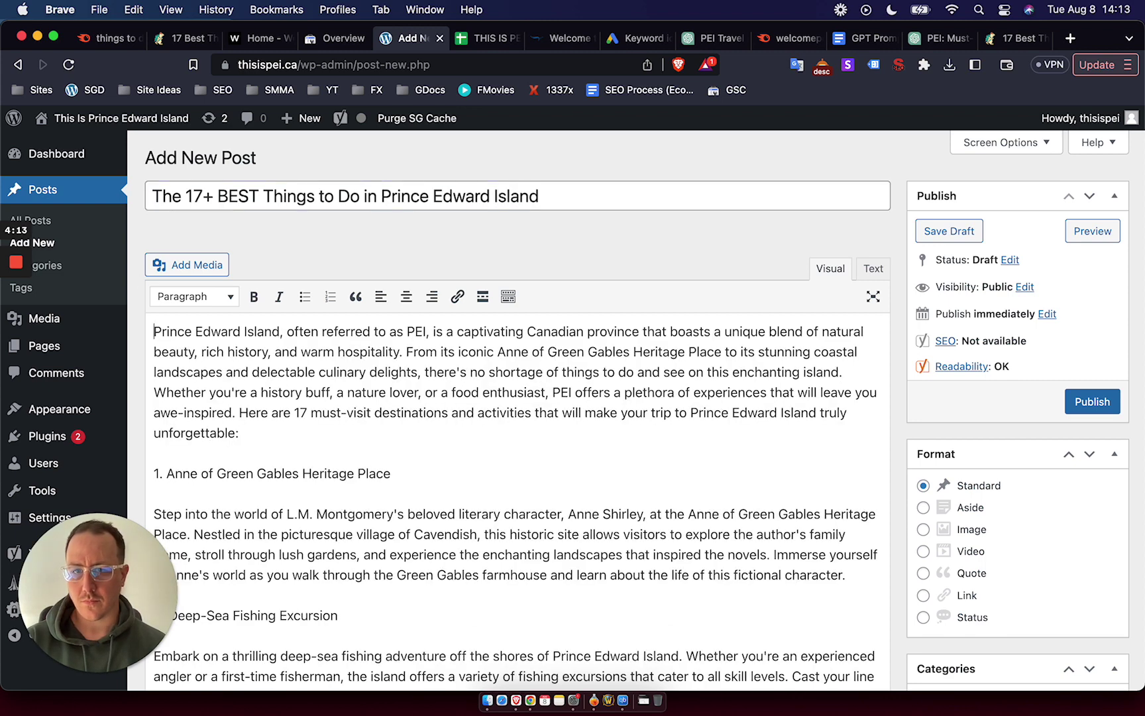
pyautogui.press('BackSpace')
pyautogui.press('BackSpace')
pyautogui.press('BackSpace')
pyautogui.tripleClick(184, 473)
pyautogui.click(253, 296)
pyautogui.click(212, 295)
pyautogui.click(225, 401)
pyautogui.click(471, 464)
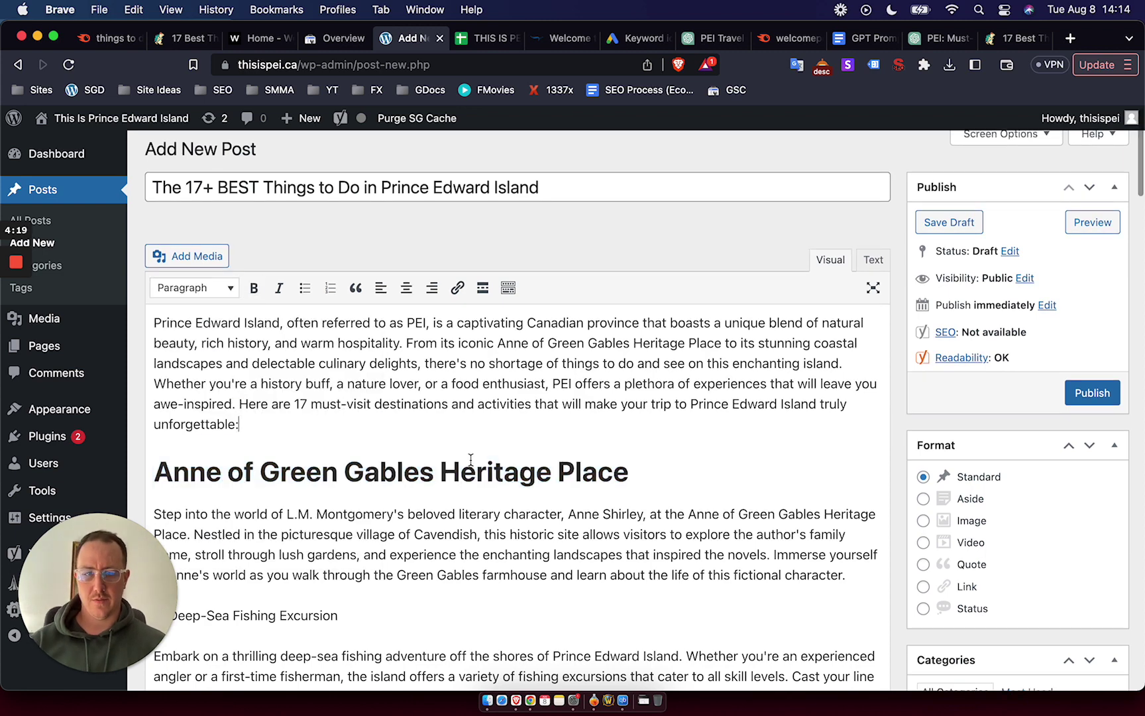
# Split the Anne of Green Gables text into paragraphs at 'Nestled' and 'Immerse yourself'.
pyautogui.scroll(-2, 504, 436)
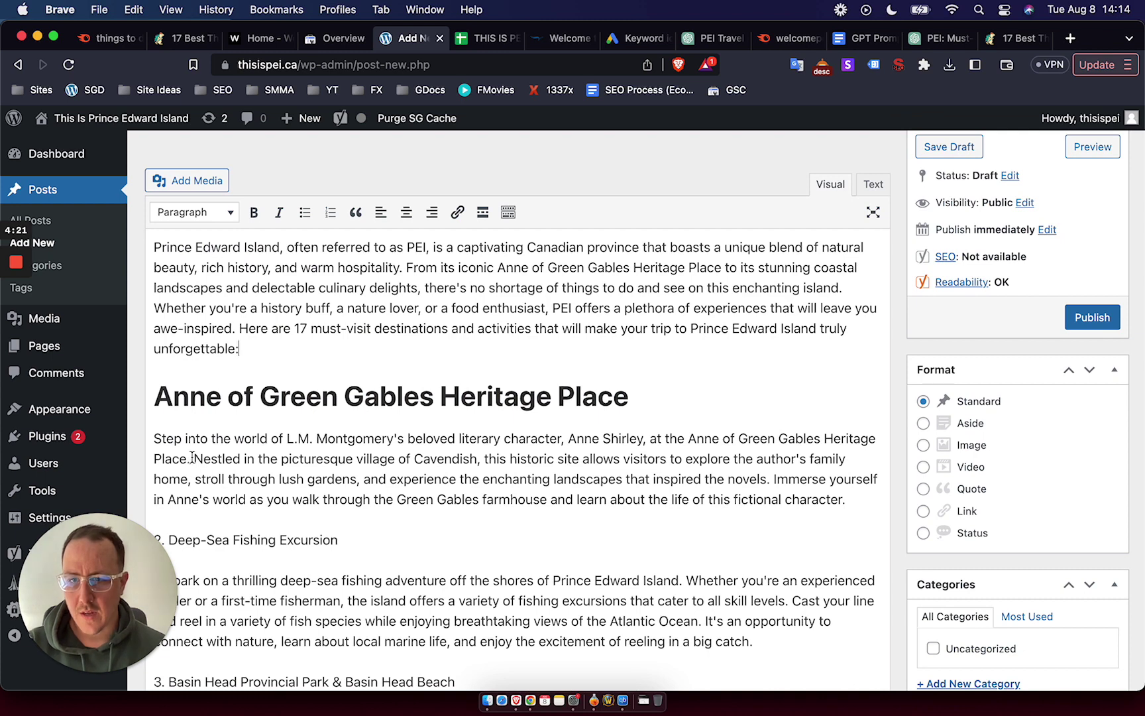
pyautogui.press('Return')
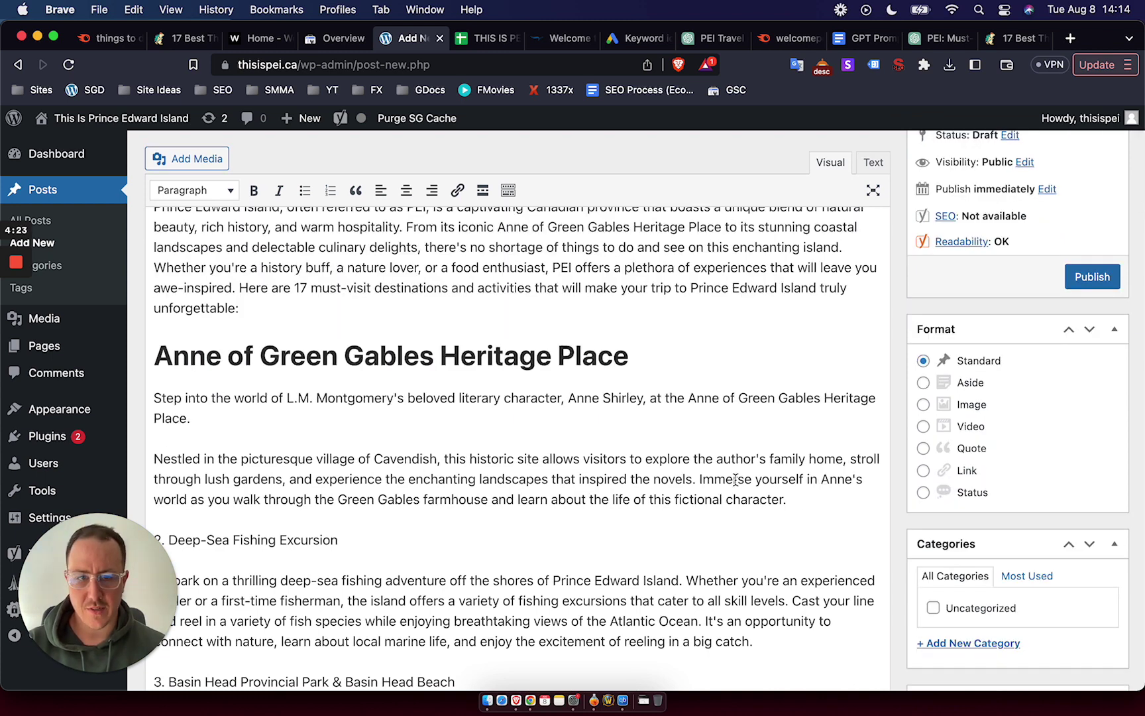
pyautogui.click(696, 479)
pyautogui.press('Return')
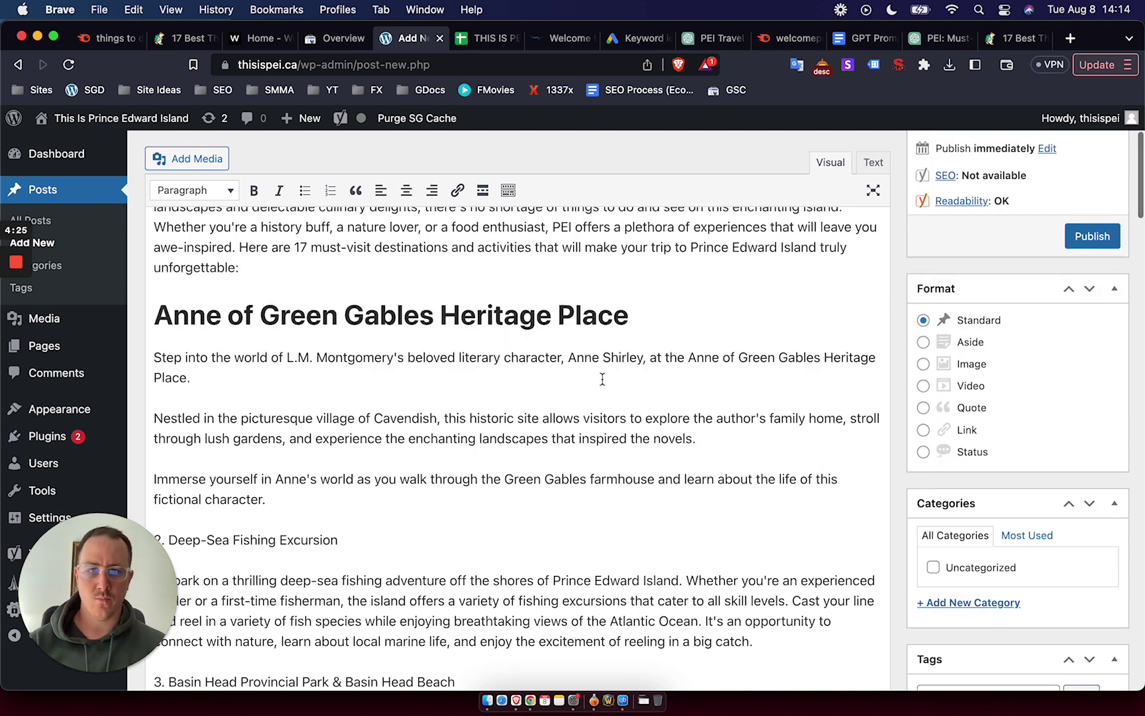
pyautogui.scroll(2, 600, 378)
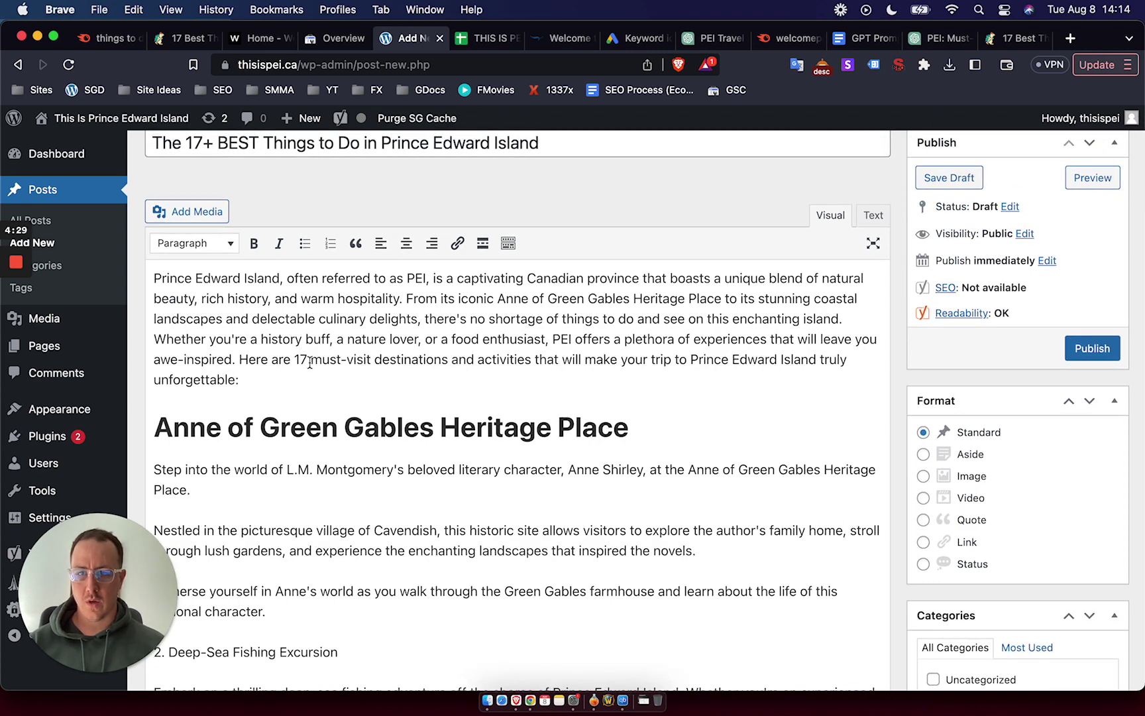
# Reword the intro to start 'In this post we'll look at the' and split it into three paragraphs.
pyautogui.moveTo(310, 362); pyautogui.dragTo(243, 359)
pyautogui.write('In this pos')
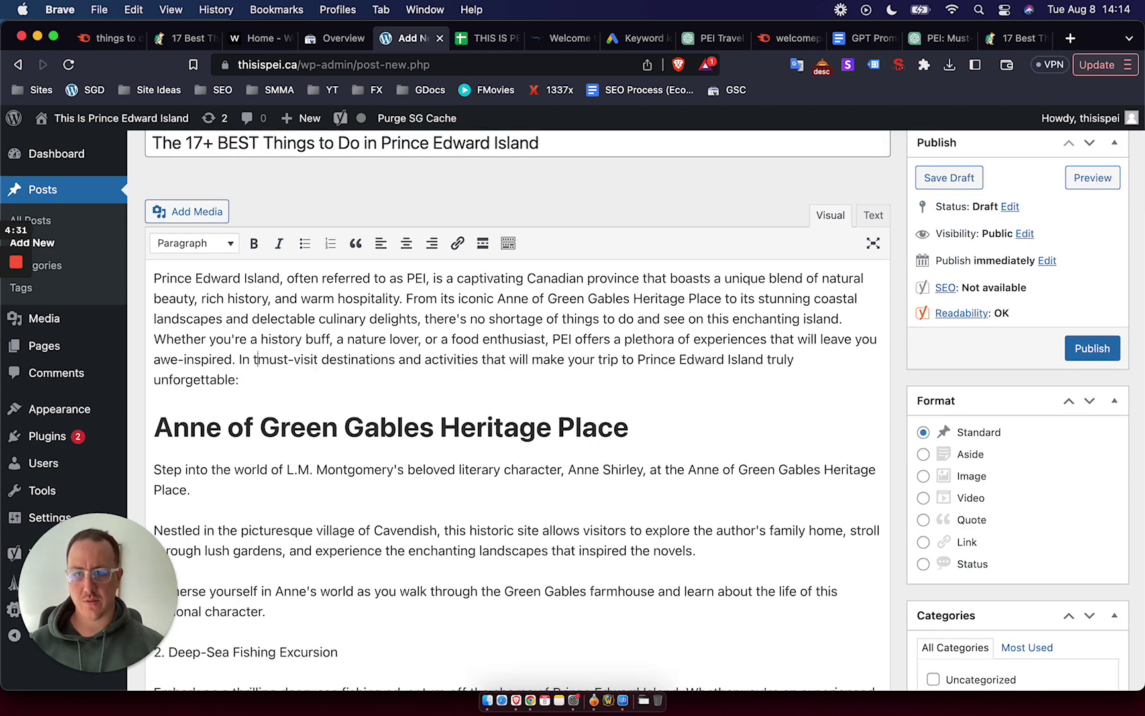
pyautogui.write("t we'll look at the")
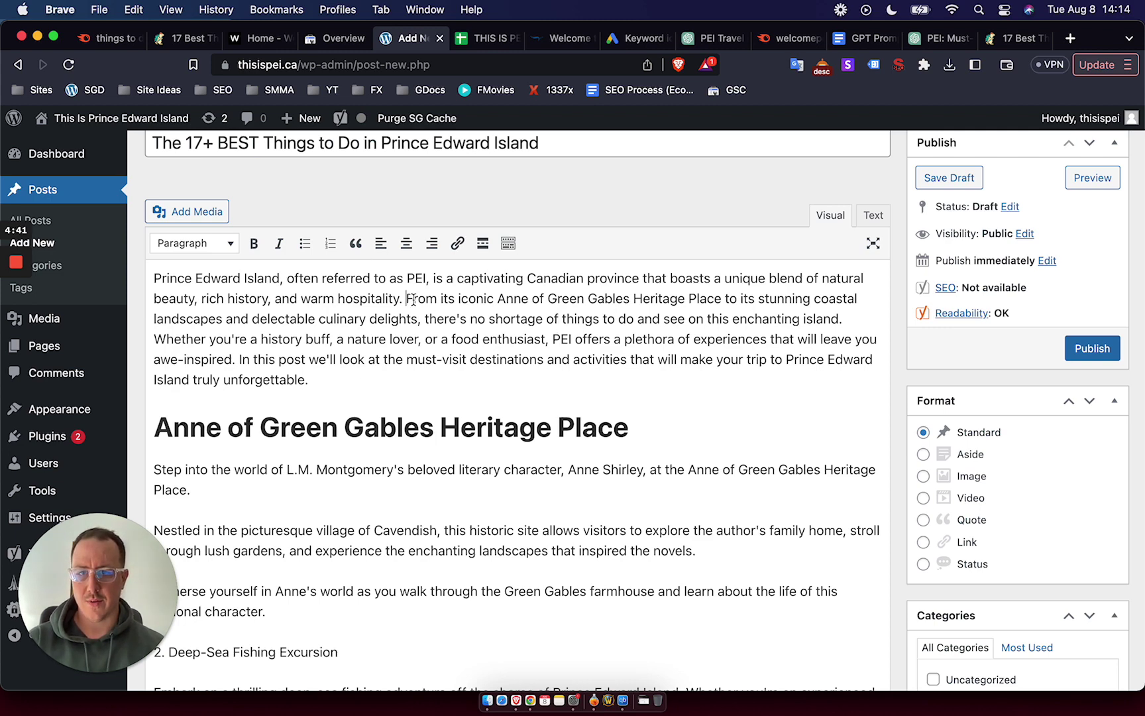
pyautogui.press('Return')
pyautogui.click(574, 338)
pyautogui.press('Return')
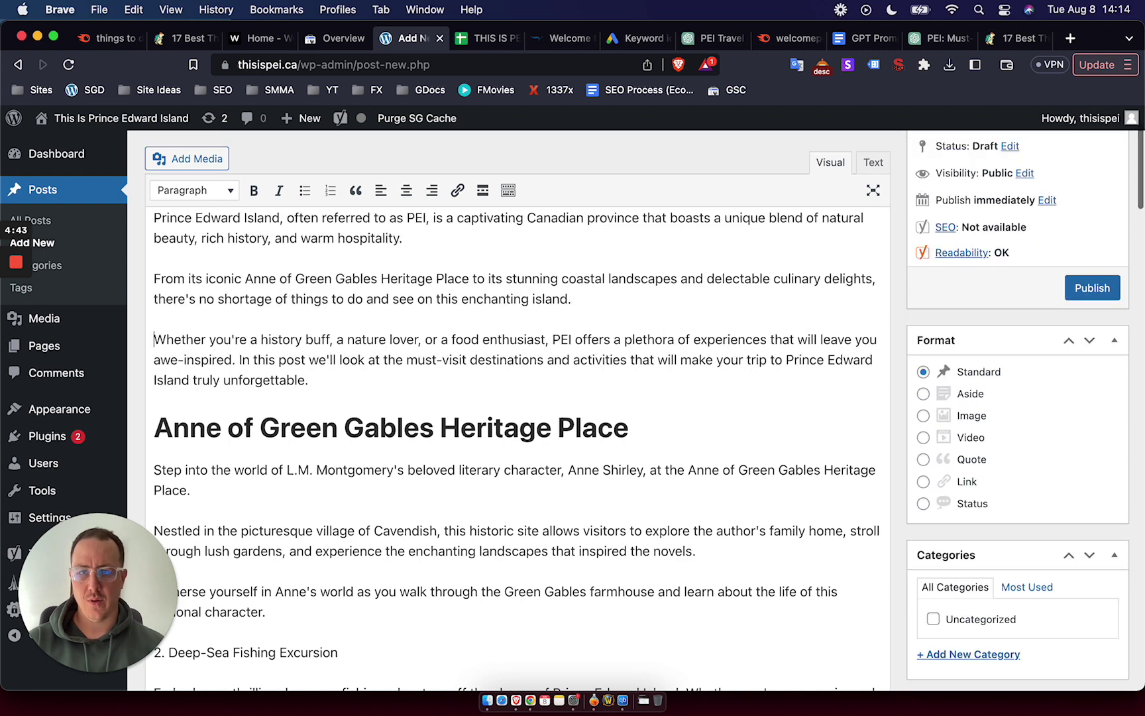
pyautogui.scroll(-3, 344, 478)
# Make Deep-Sea Fishing Excursion an unnumbered bold Heading 2 and split its description into four paragraphs.
pyautogui.click(167, 475)
pyautogui.press('BackSpace')
pyautogui.press('BackSpace')
pyautogui.press('BackSpace')
pyautogui.doubleClick(205, 475)
pyautogui.tripleClick(207, 475)
pyautogui.press('super+b')
pyautogui.click(208, 191)
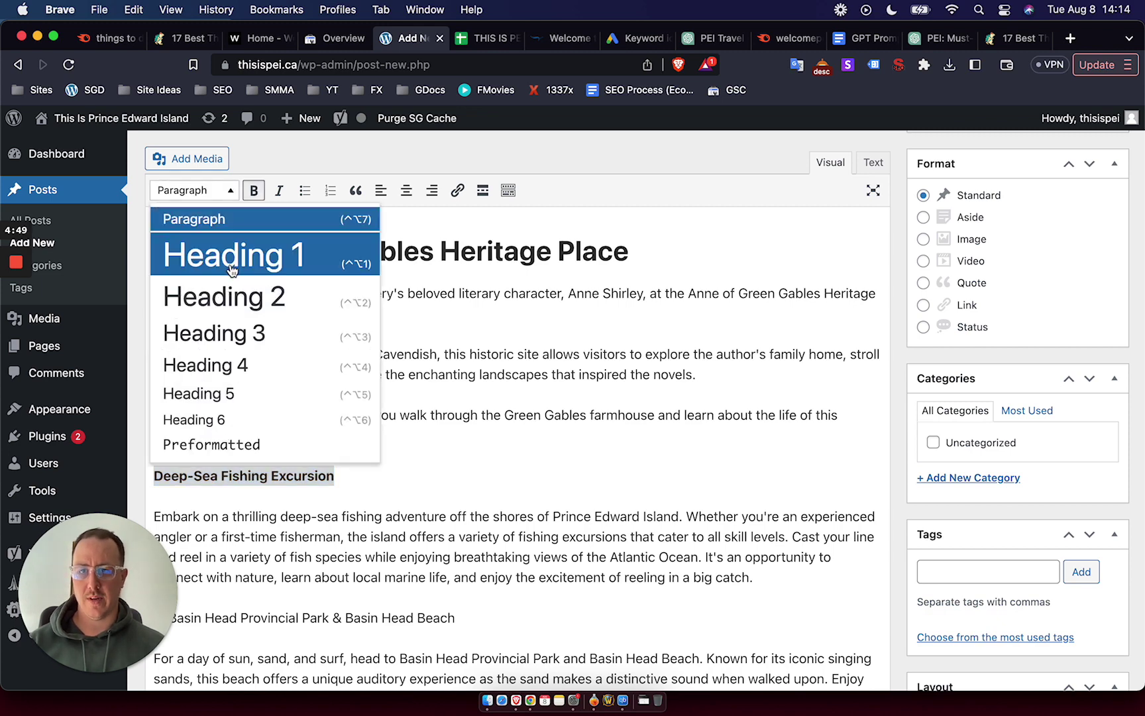
pyautogui.click(199, 296)
pyautogui.scroll(-3, 504, 397)
pyautogui.press('Right')
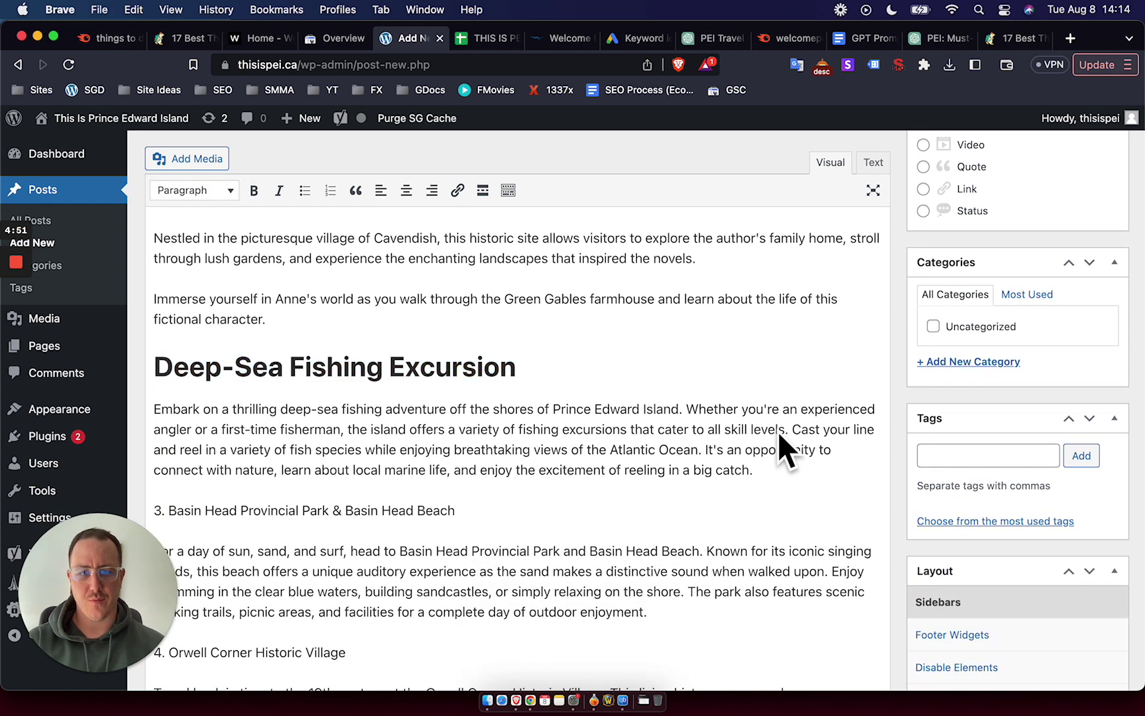
pyautogui.click(792, 429)
pyautogui.press('Return')
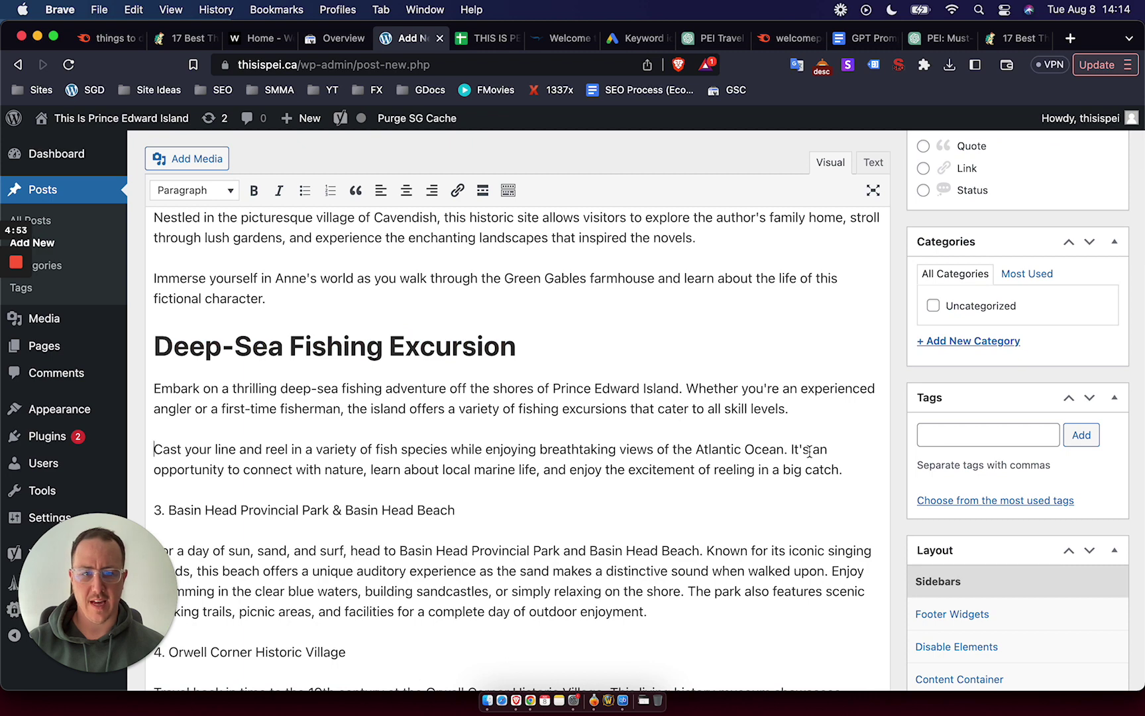
pyautogui.press('Return')
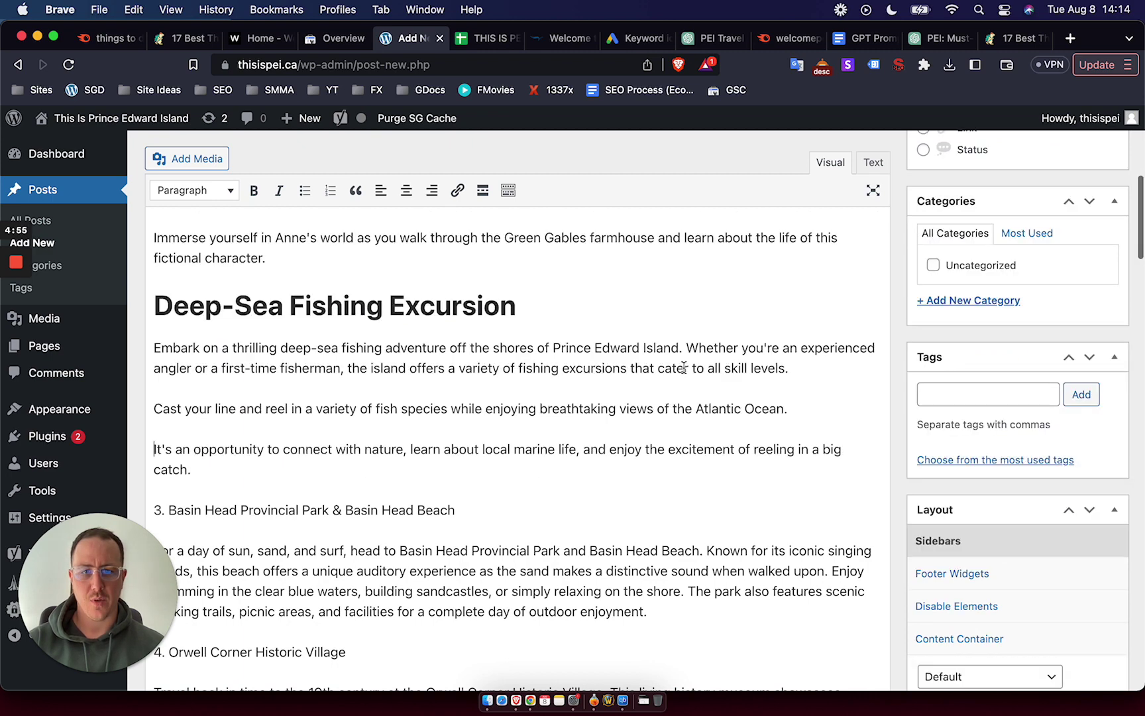
pyautogui.click(685, 347)
pyautogui.press('Return')
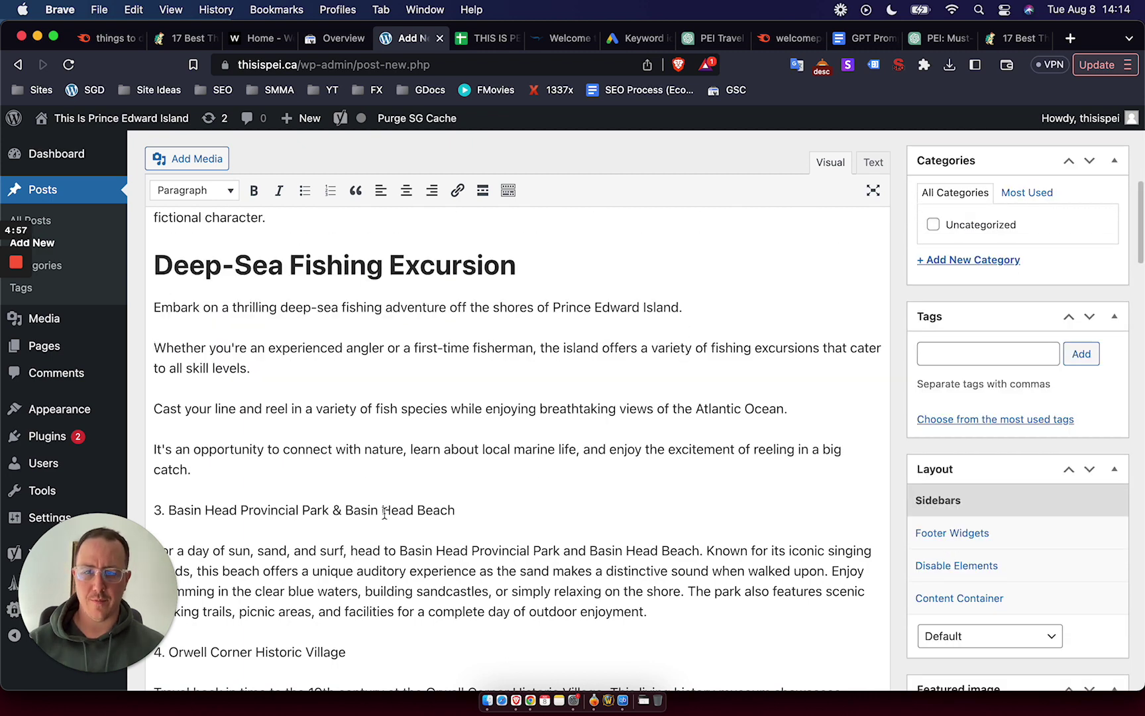
# Make Basin Head an unnumbered Heading 2 and start 'Enjoy swimming' as a new paragraph.
pyautogui.scroll(-2, 177, 466)
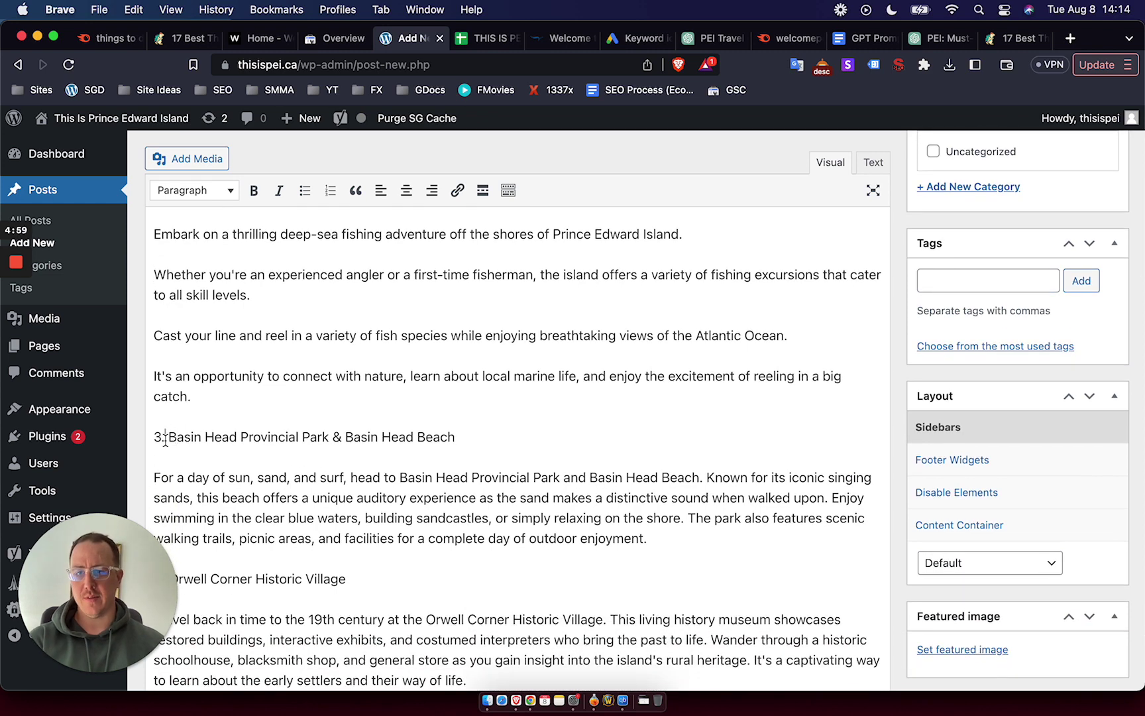
pyautogui.press('BackSpace')
pyautogui.press('BackSpace')
pyautogui.press('BackSpace')
pyautogui.tripleClick(220, 437)
pyautogui.click(194, 190)
pyautogui.click(218, 297)
pyautogui.scroll(-3, 433, 361)
pyautogui.click(468, 400)
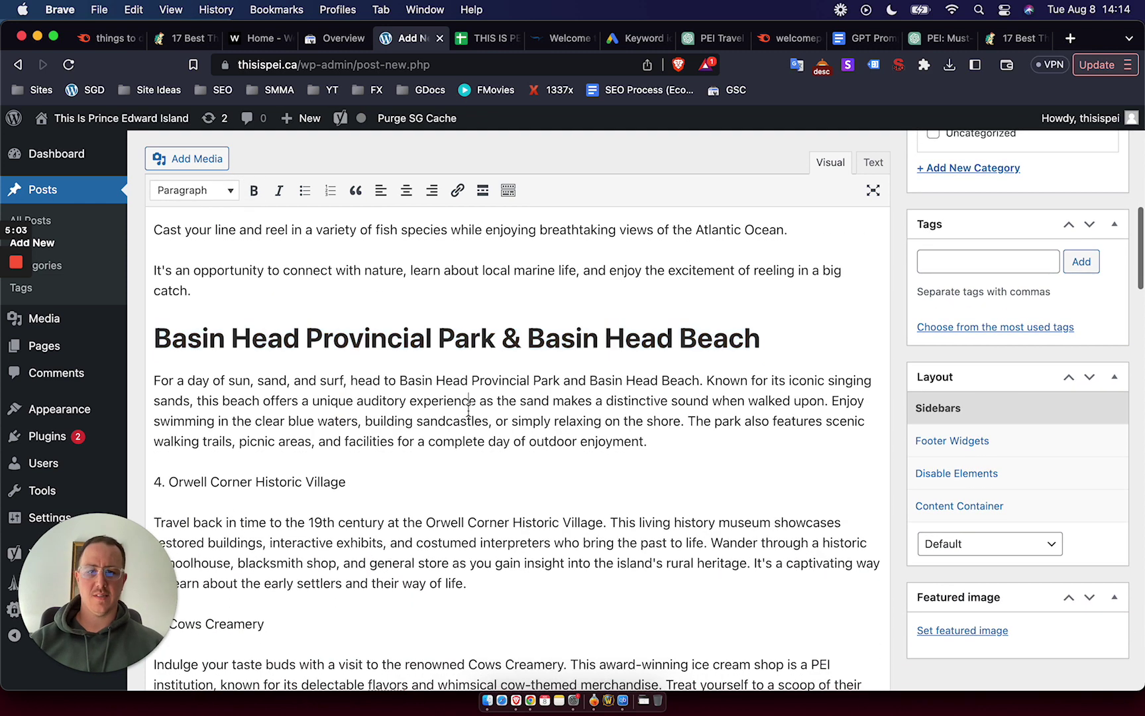
pyautogui.doubleClick(835, 400)
pyautogui.click(833, 400)
pyautogui.press('Return')
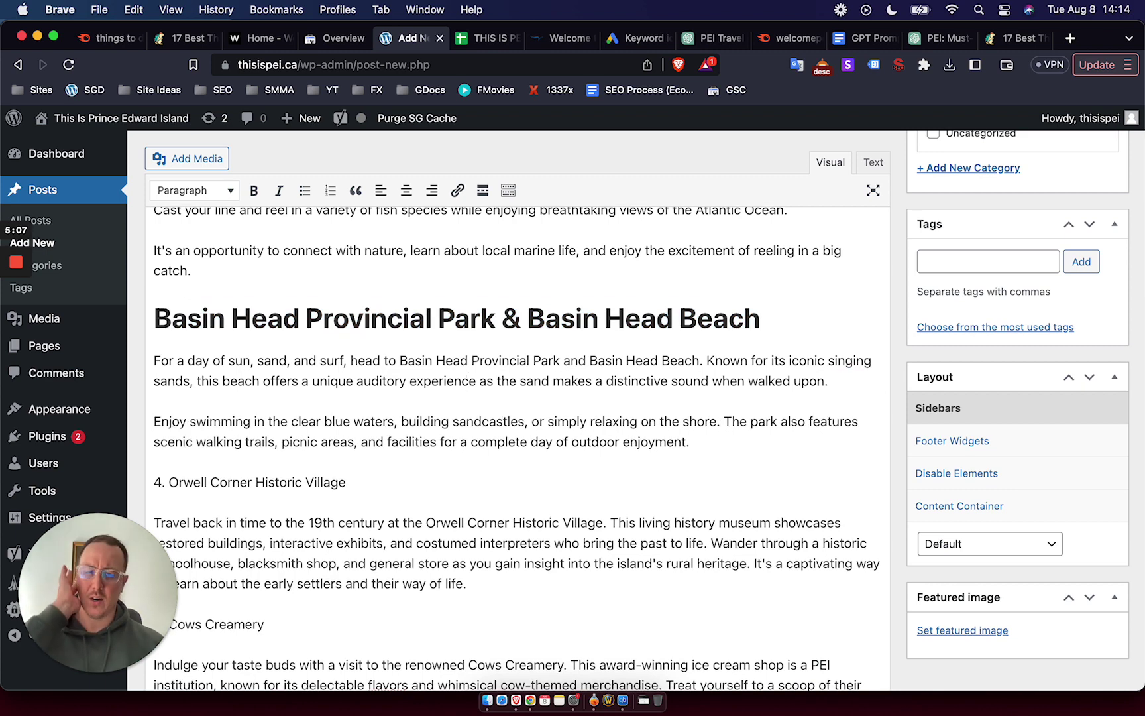
pyautogui.press('super+f')
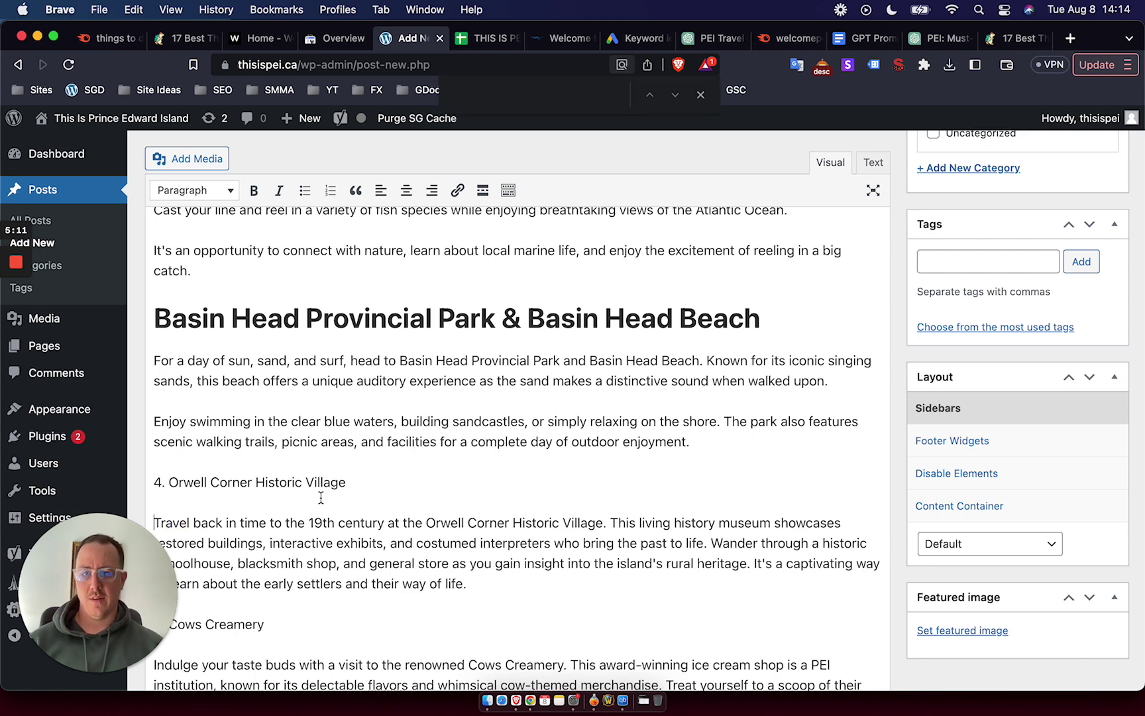
# Make Orwell Corner Historic Village an unnumbered bold Heading 2 and split off 'Wander through…'.
pyautogui.scroll(-2, 164, 460)
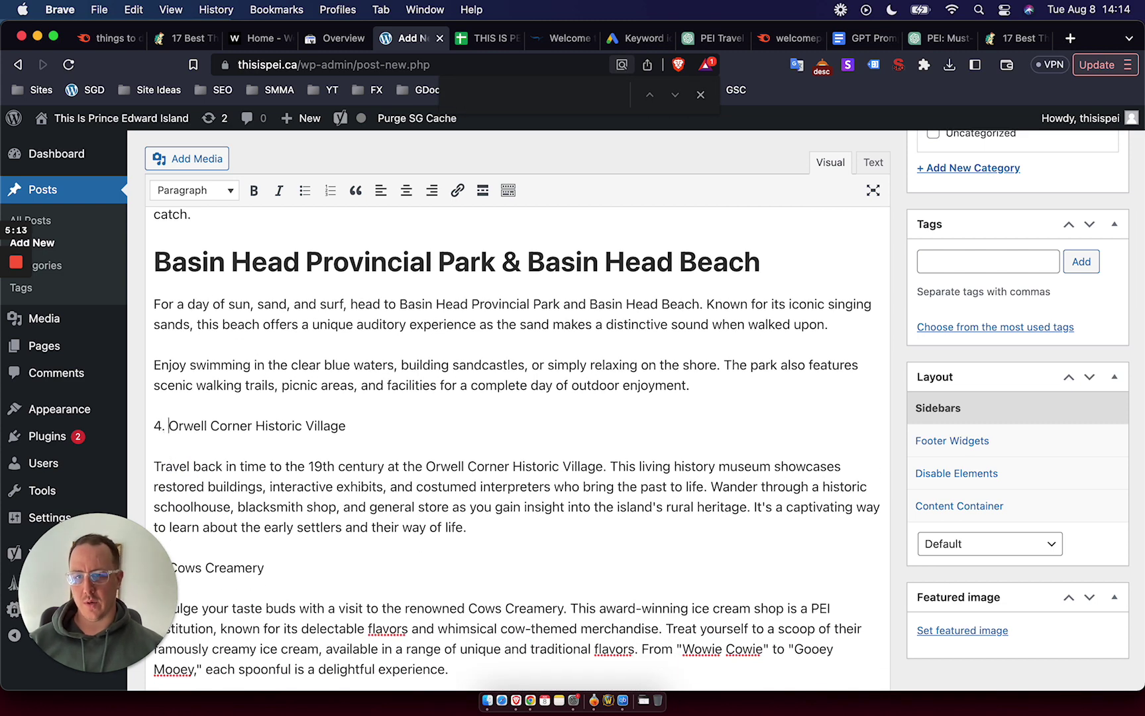
pyautogui.press('BackSpace')
pyautogui.press('BackSpace')
pyautogui.press('BackSpace')
pyautogui.tripleClick(225, 426)
pyautogui.press('super+b')
pyautogui.click(195, 191)
pyautogui.click(243, 284)
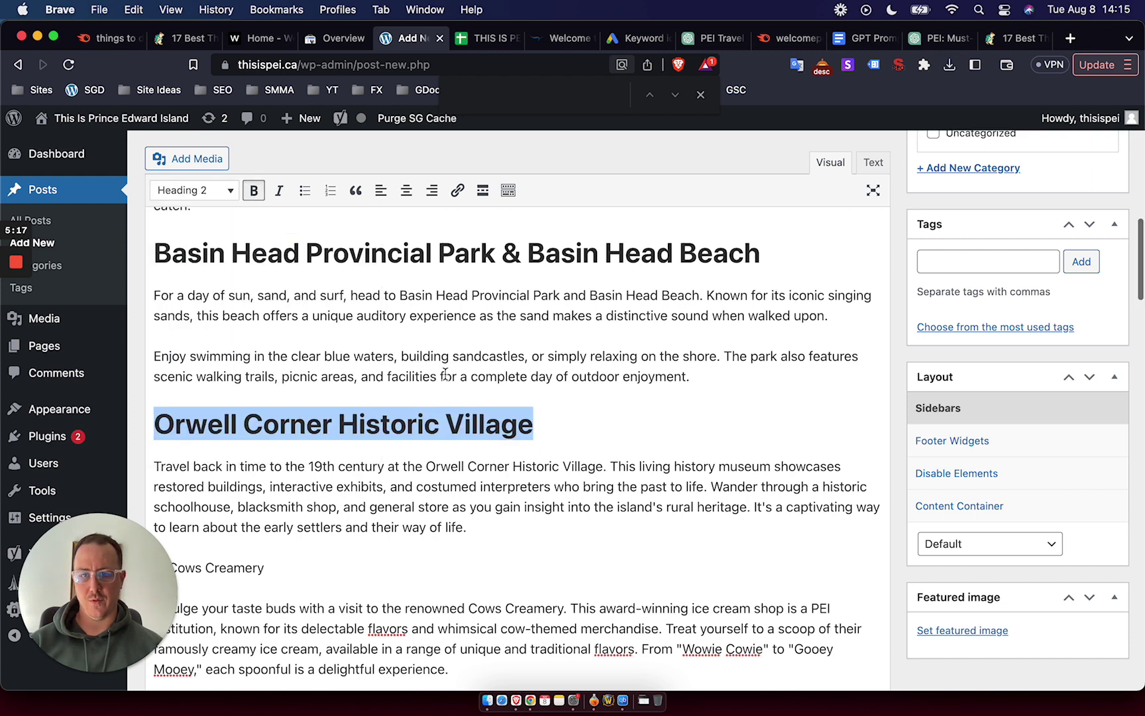
pyautogui.scroll(-2, 446, 375)
pyautogui.click(708, 424)
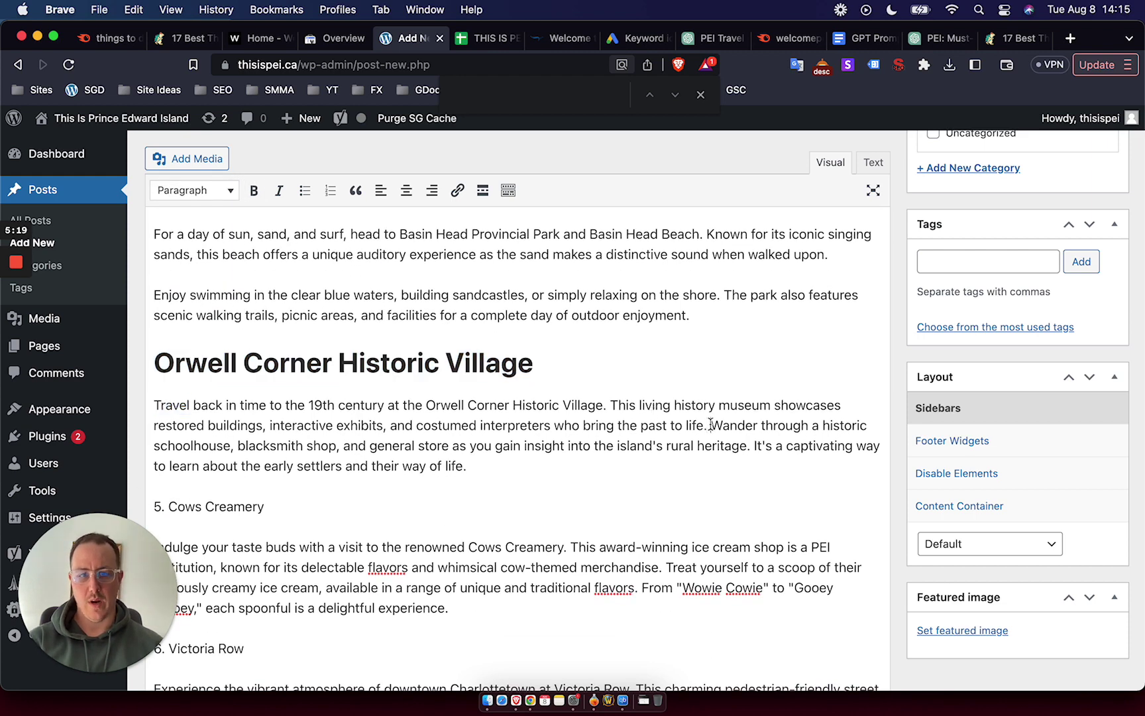
pyautogui.press('Return')
# Make Cows Creamery an unnumbered bold Heading 2, split off 'Treat yourself…', and type 'uniqu' into its text.
pyautogui.scroll(-3, 266, 408)
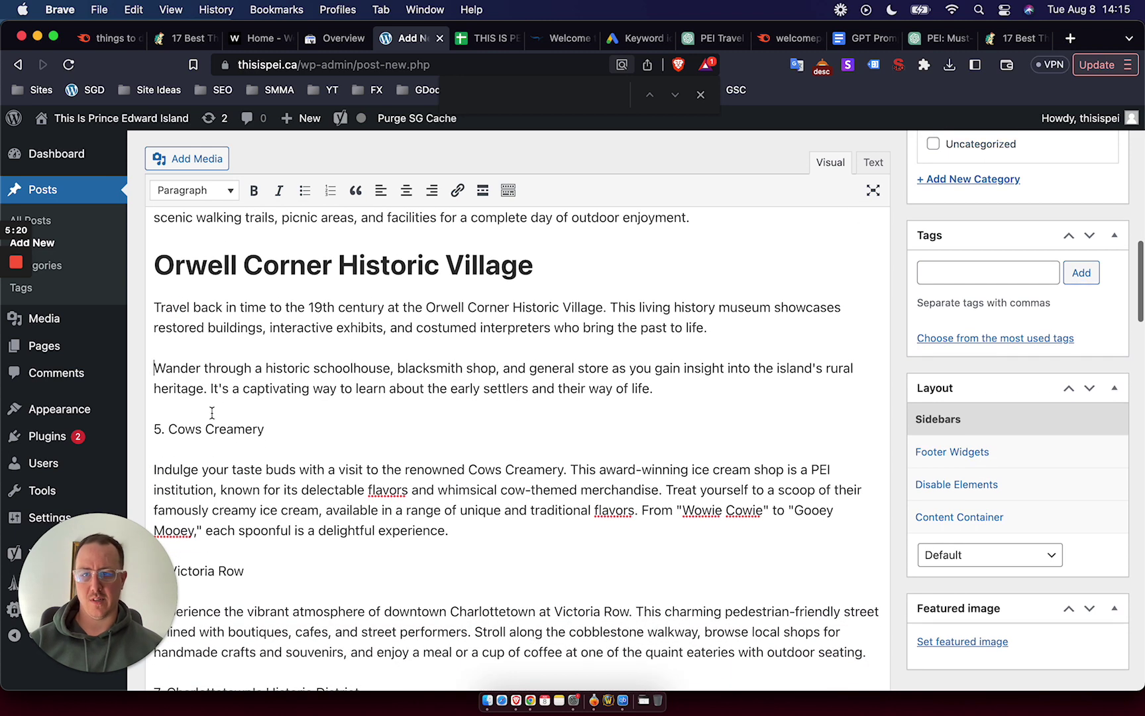
pyautogui.click(168, 427)
pyautogui.press('BackSpace')
pyautogui.press('BackSpace')
pyautogui.doubleClick(176, 429)
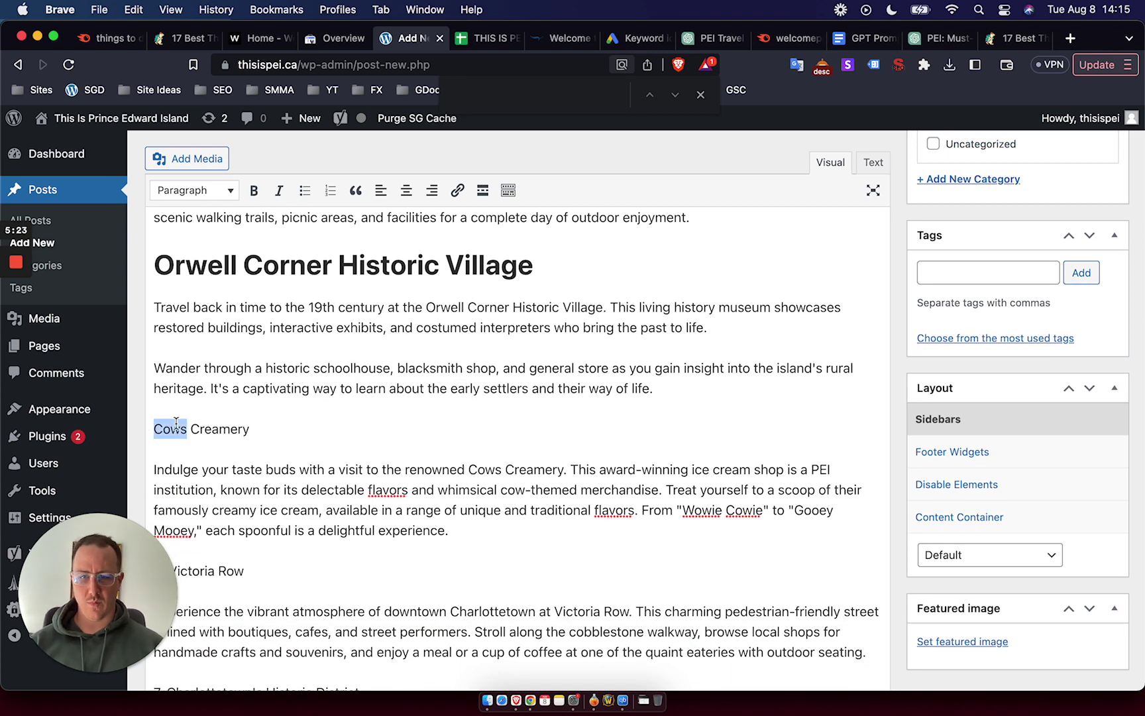
pyautogui.press('shift+super+Right')
pyautogui.press('super+b')
pyautogui.click(207, 195)
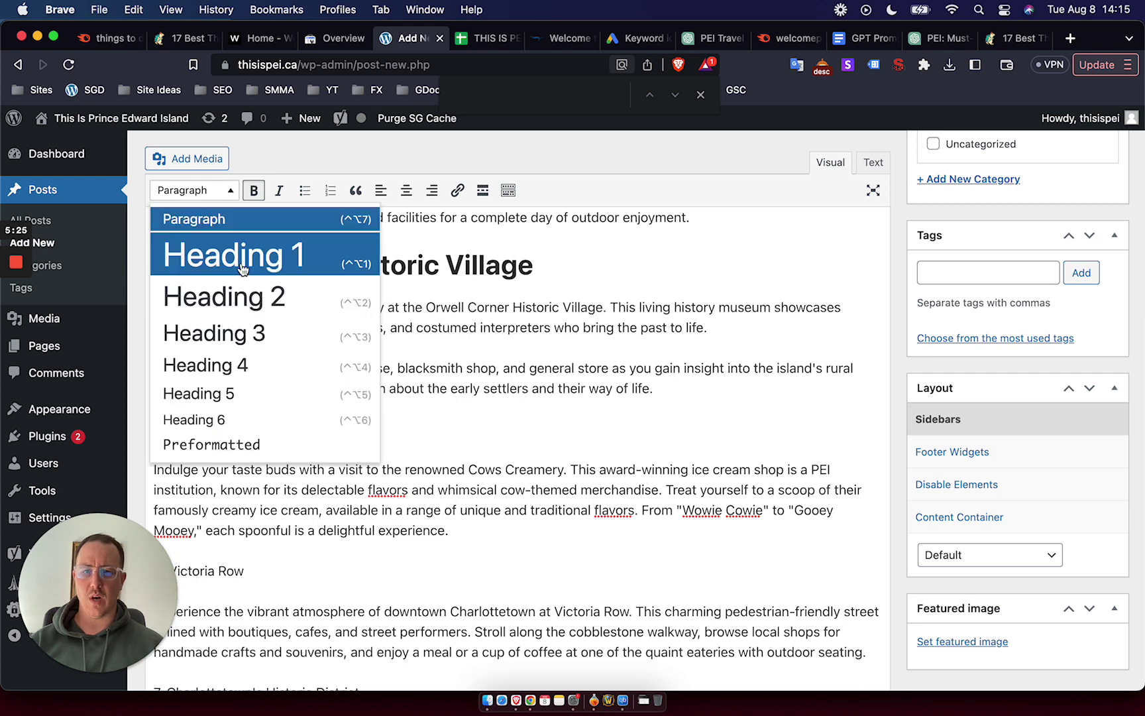
pyautogui.click(205, 294)
pyautogui.click(245, 283)
pyautogui.scroll(-5, 368, 362)
pyautogui.click(368, 361)
pyautogui.click(665, 333)
pyautogui.press('Return')
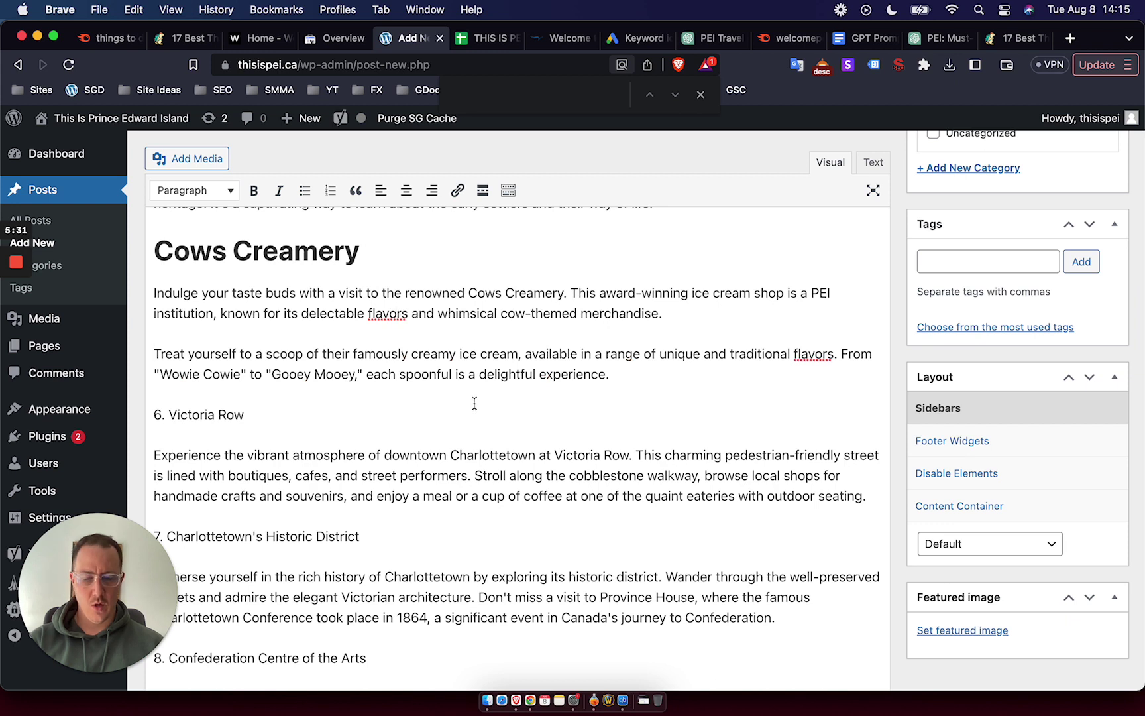
pyautogui.write('uniq')
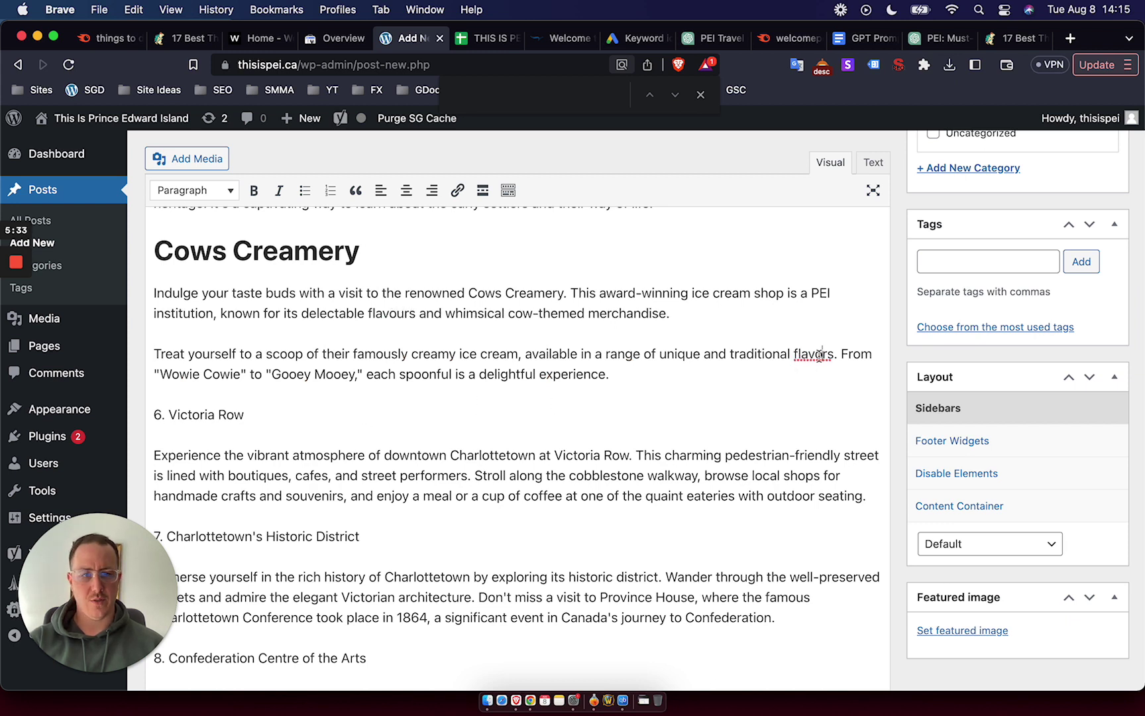
pyautogui.write('u')
# Make Victoria Row an unnumbered bold Heading 2 and split its description into three paragraphs.
pyautogui.hotkey('alt', 'Left')
pyautogui.hotkey('alt', 'Left')
pyautogui.press('BackSpace')
pyautogui.press('BackSpace')
pyautogui.press('BackSpace')
pyautogui.tripleClick(201, 425)
pyautogui.press('super+b')
pyautogui.click(212, 191)
pyautogui.click(273, 309)
pyautogui.scroll(-3, 273, 309)
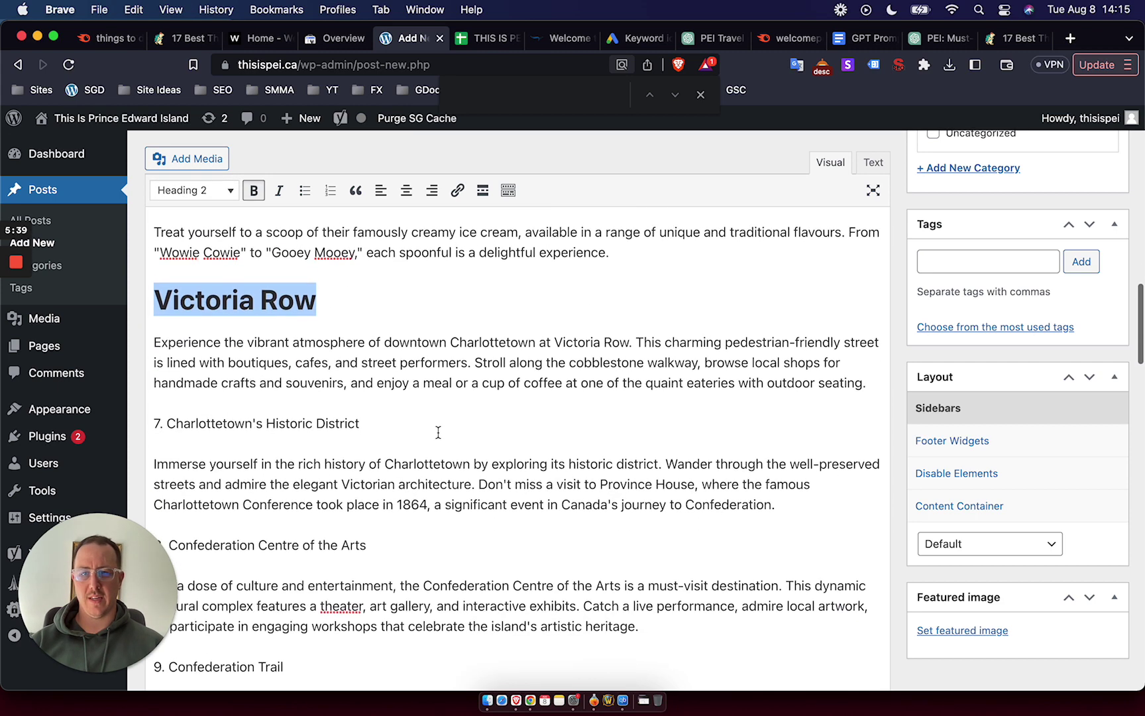
pyautogui.click(635, 338)
pyautogui.press('Return')
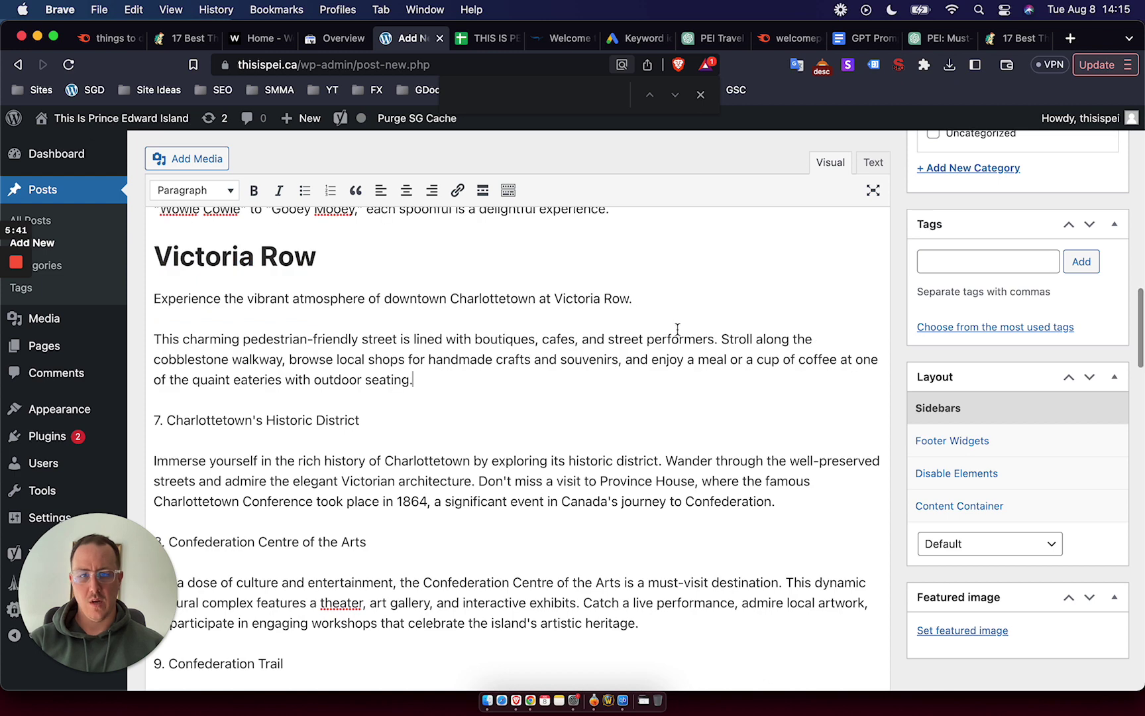
pyautogui.click(722, 338)
pyautogui.press('Return')
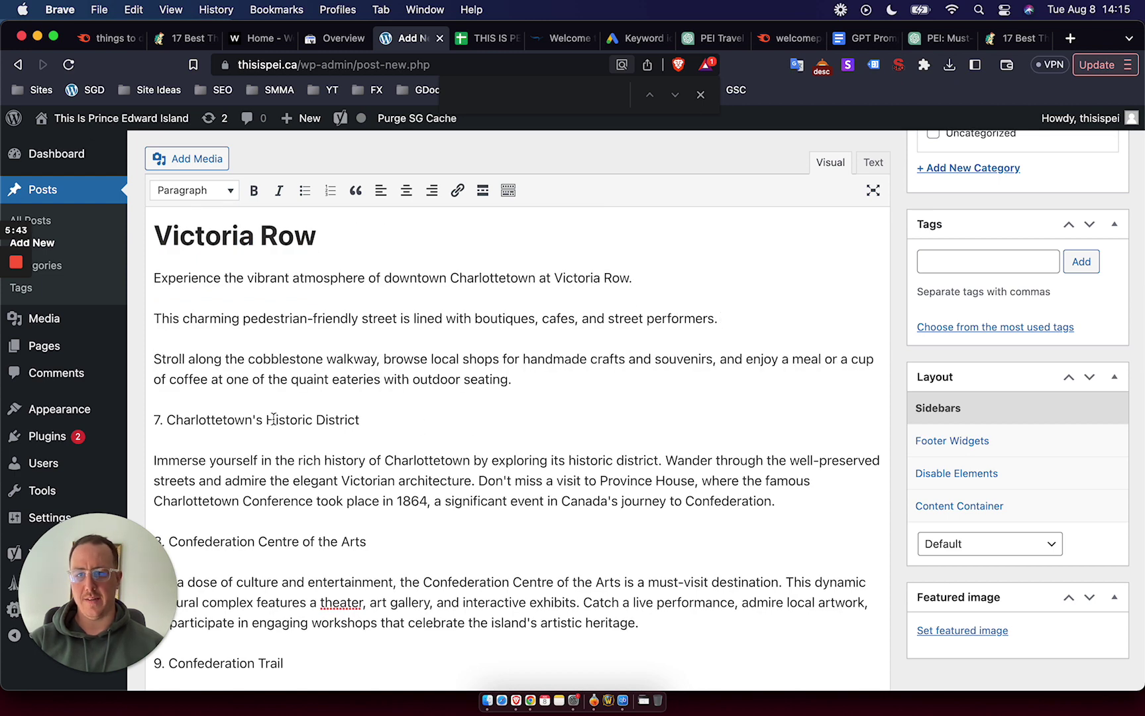
# Make Charlottetown's Historic District an unnumbered bold Heading 2, splitting off 'Wander through…' and 'Don't miss…'.
pyautogui.doubleClick(199, 420)
pyautogui.press('BackSpace')
pyautogui.press('super+z')
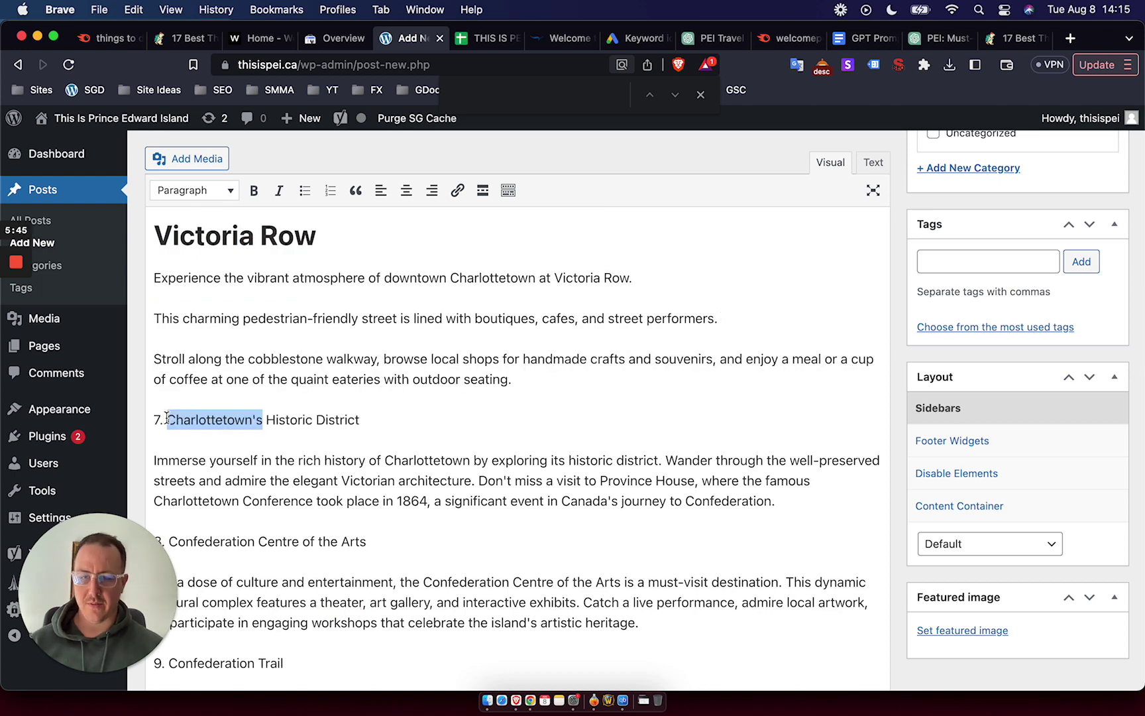
pyautogui.click(167, 420)
pyautogui.press('BackSpace')
pyautogui.press('BackSpace')
pyautogui.moveTo(153, 419); pyautogui.dragTo(348, 419)
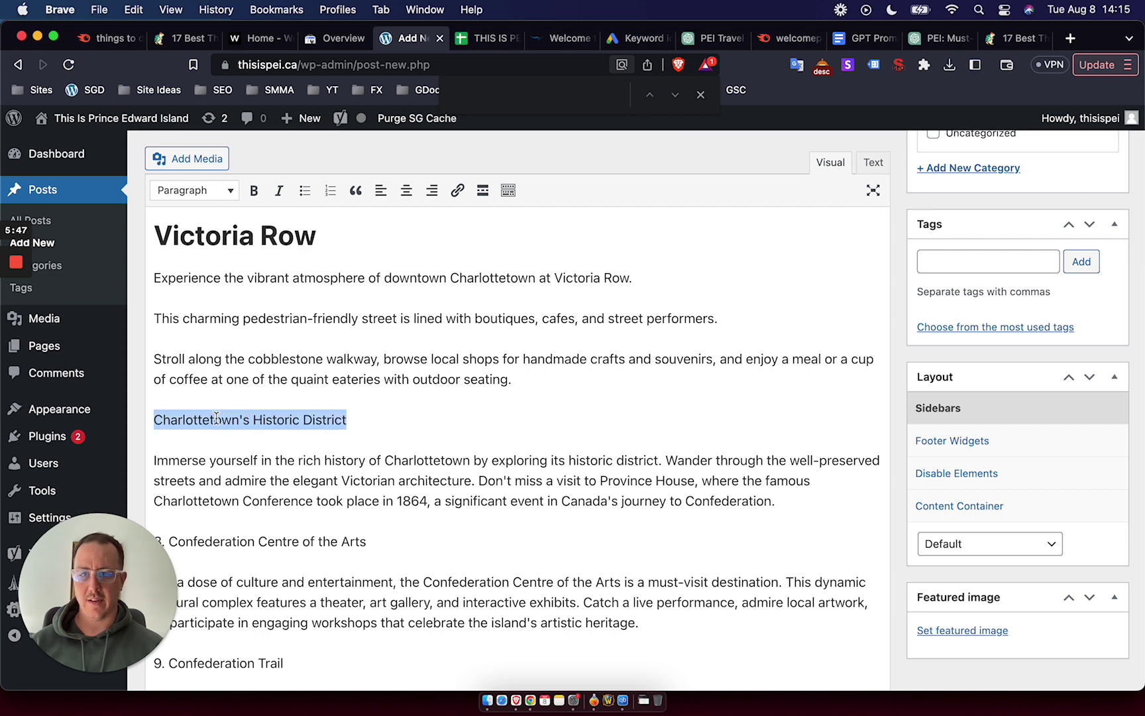
pyautogui.click(254, 190)
pyautogui.click(192, 190)
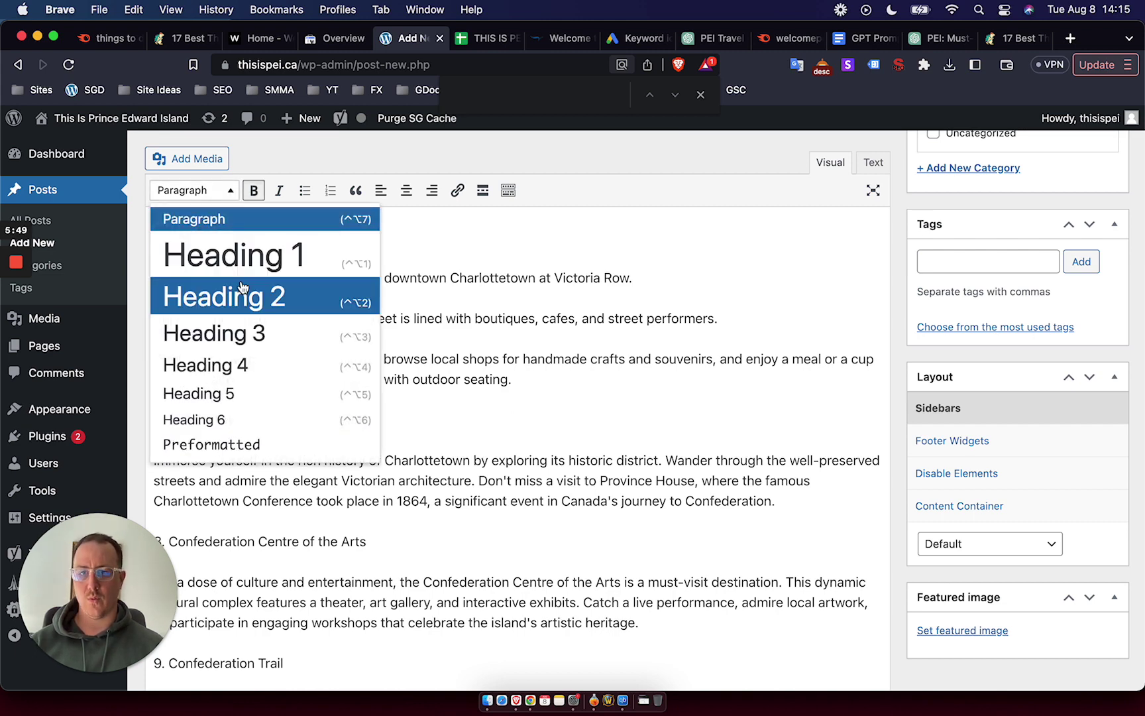
pyautogui.click(242, 299)
pyautogui.click(409, 417)
pyautogui.scroll(-2, 464, 424)
pyautogui.click(510, 429)
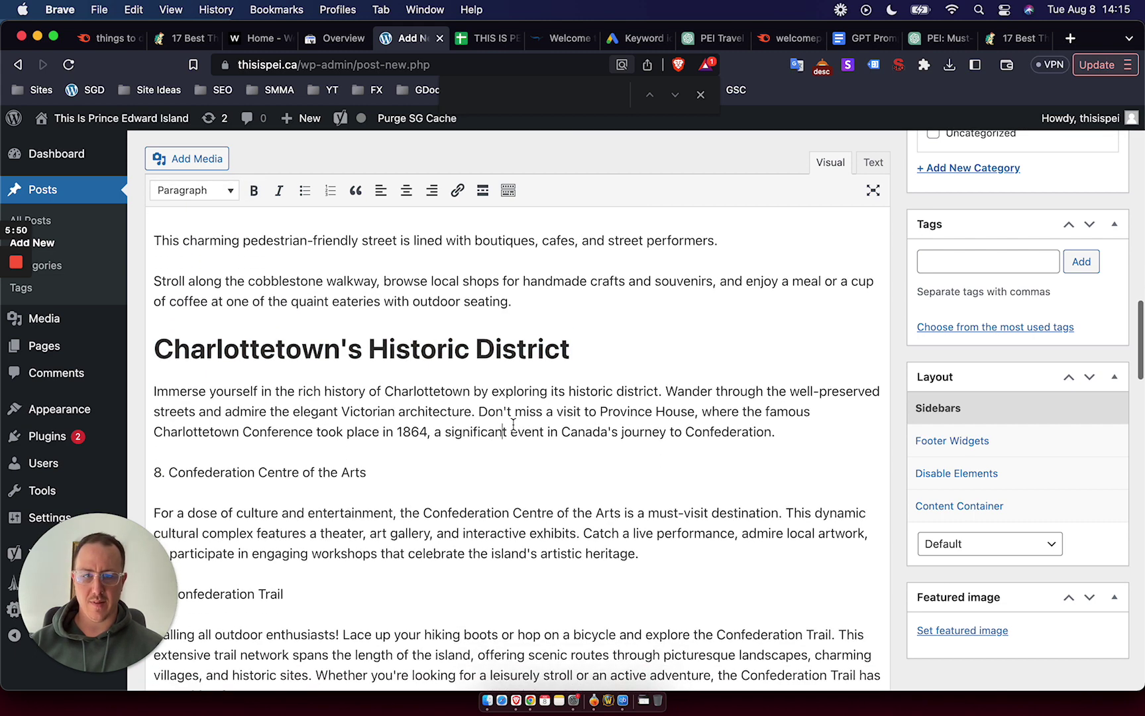
pyautogui.click(665, 392)
pyautogui.press('Return')
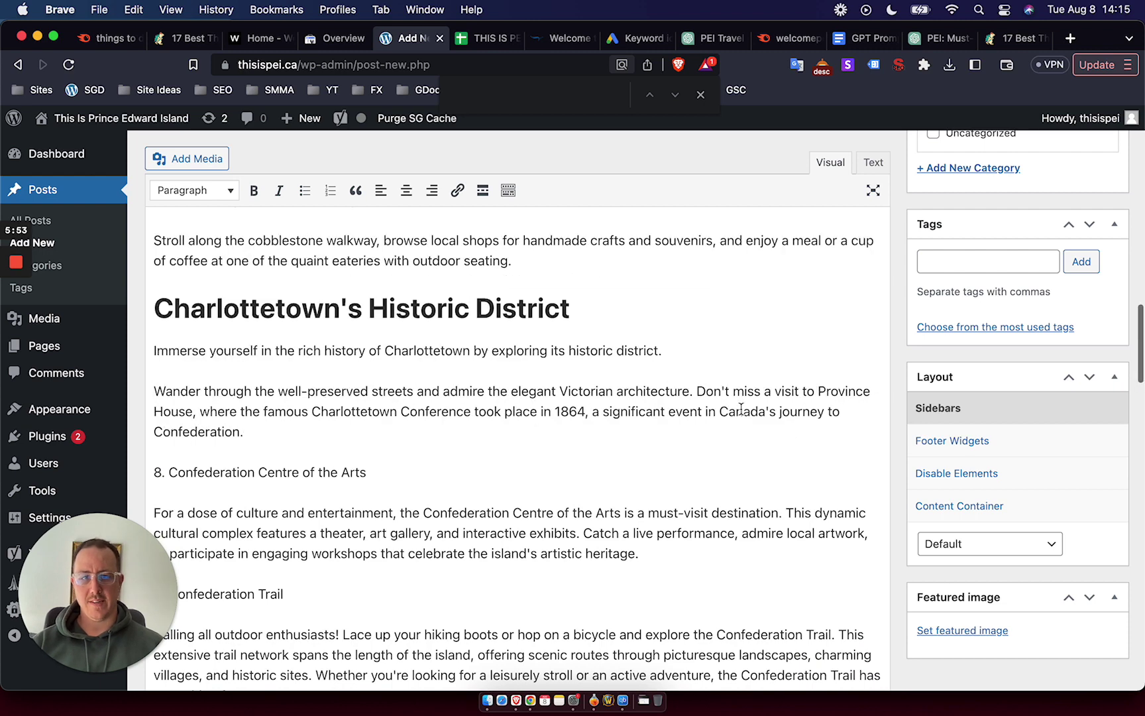
pyautogui.click(696, 391)
pyautogui.press('Return')
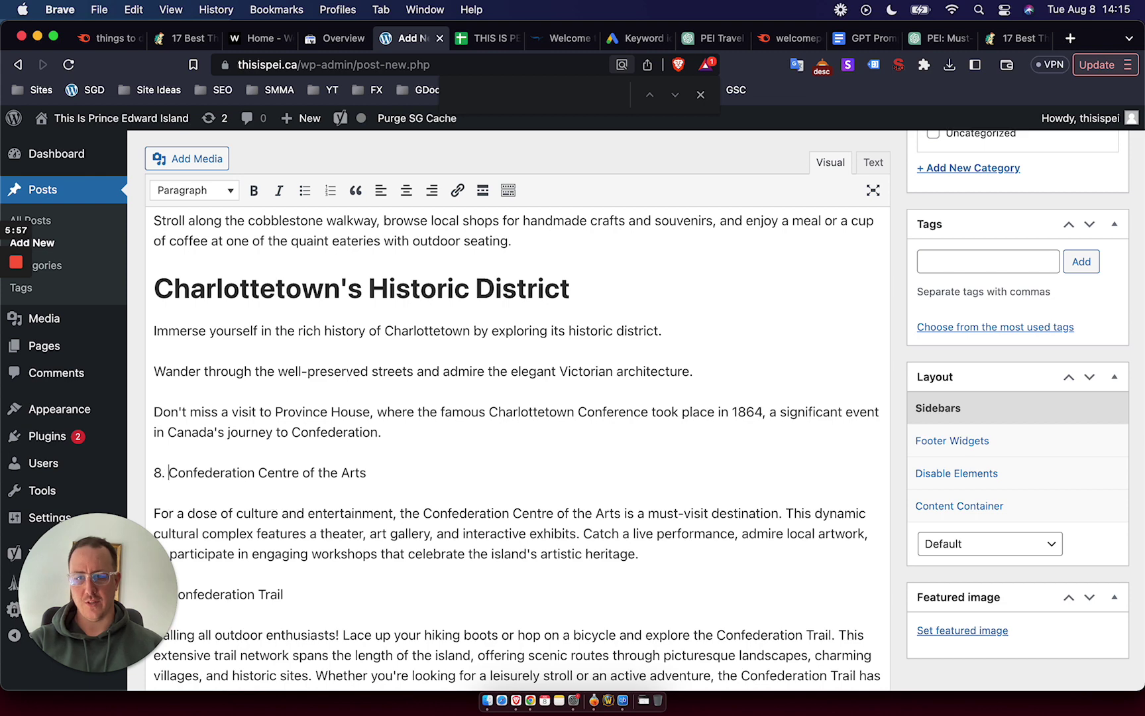
# Make Confederation Centre of the Arts an unnumbered bold Heading 2 and split its description into three paragraphs.
pyautogui.press('BackSpace')
pyautogui.press('BackSpace')
pyautogui.press('BackSpace')
pyautogui.tripleClick(274, 472)
pyautogui.click(254, 190)
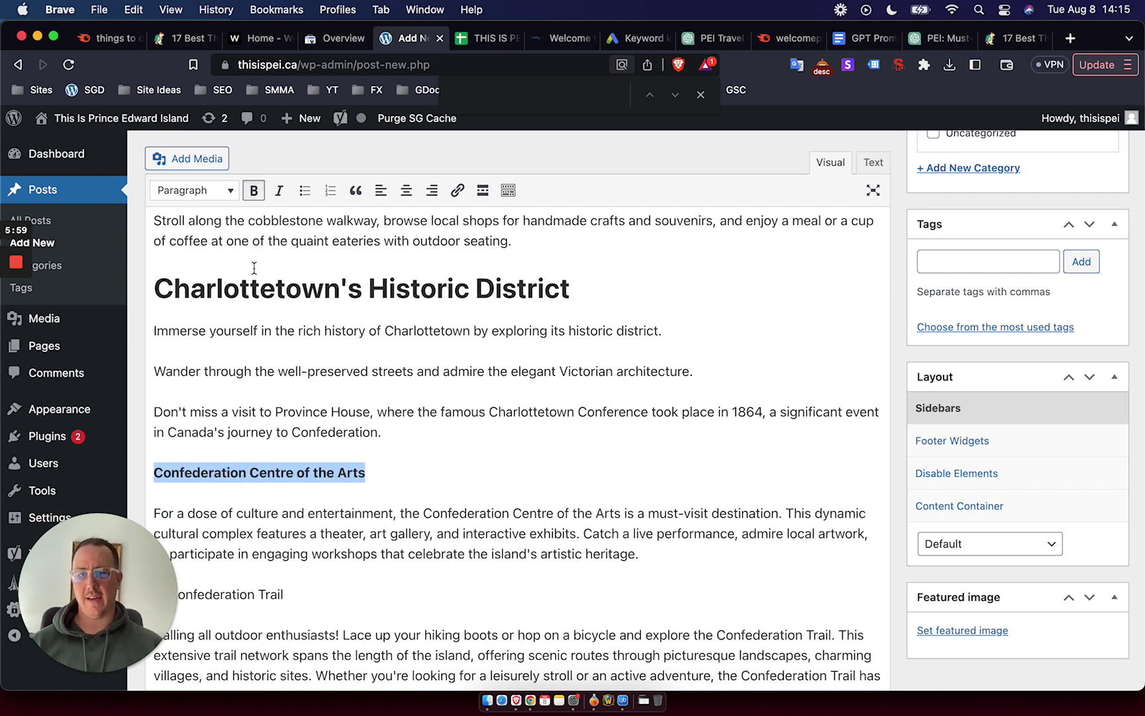
pyautogui.click(194, 191)
pyautogui.click(226, 295)
pyautogui.scroll(-3, 560, 374)
pyautogui.click(560, 368)
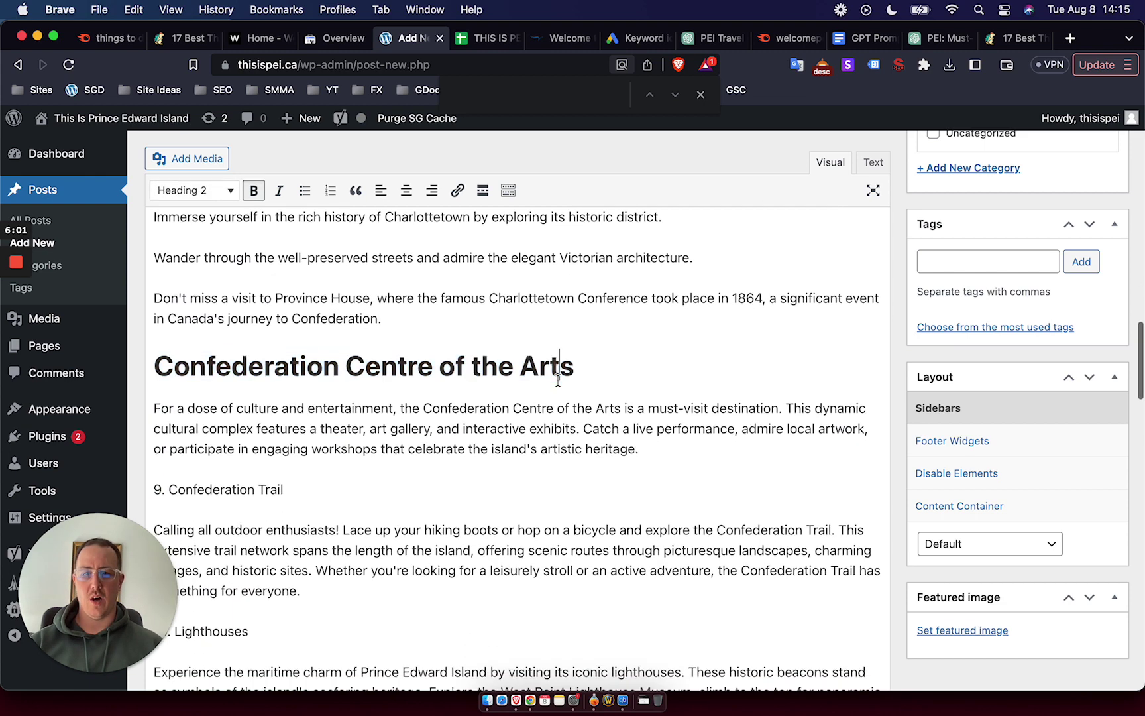
pyautogui.click(786, 403)
pyautogui.press('Return')
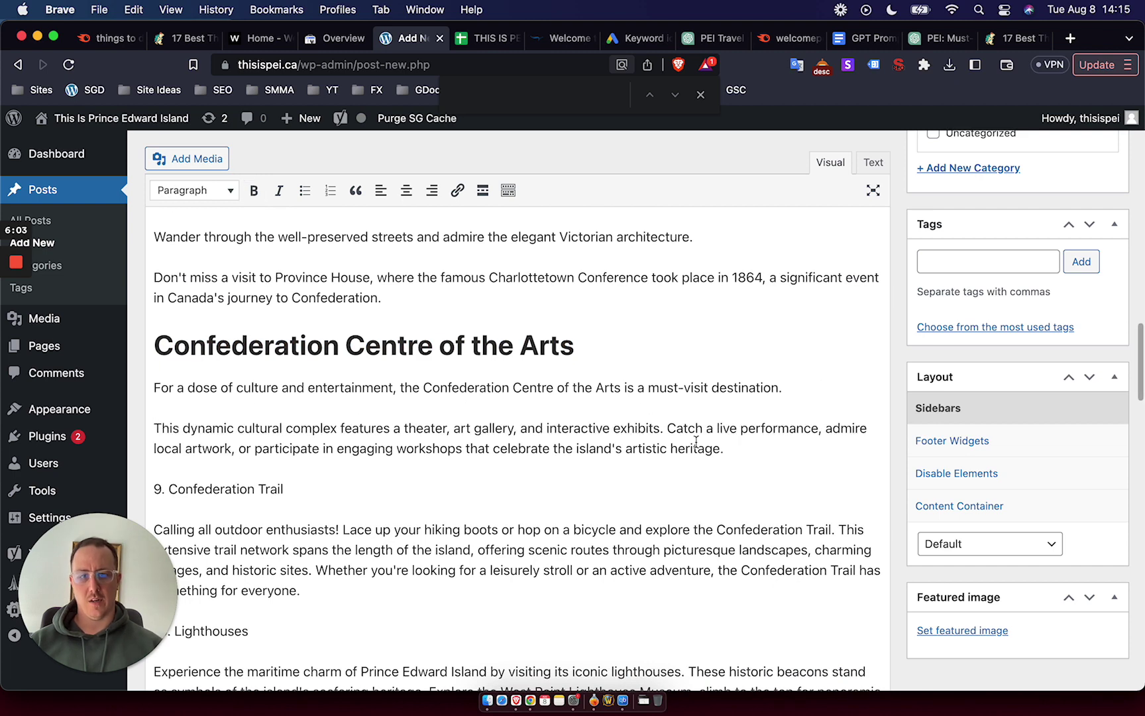
pyautogui.click(668, 430)
pyautogui.press('Return')
pyautogui.scroll(-3, 371, 398)
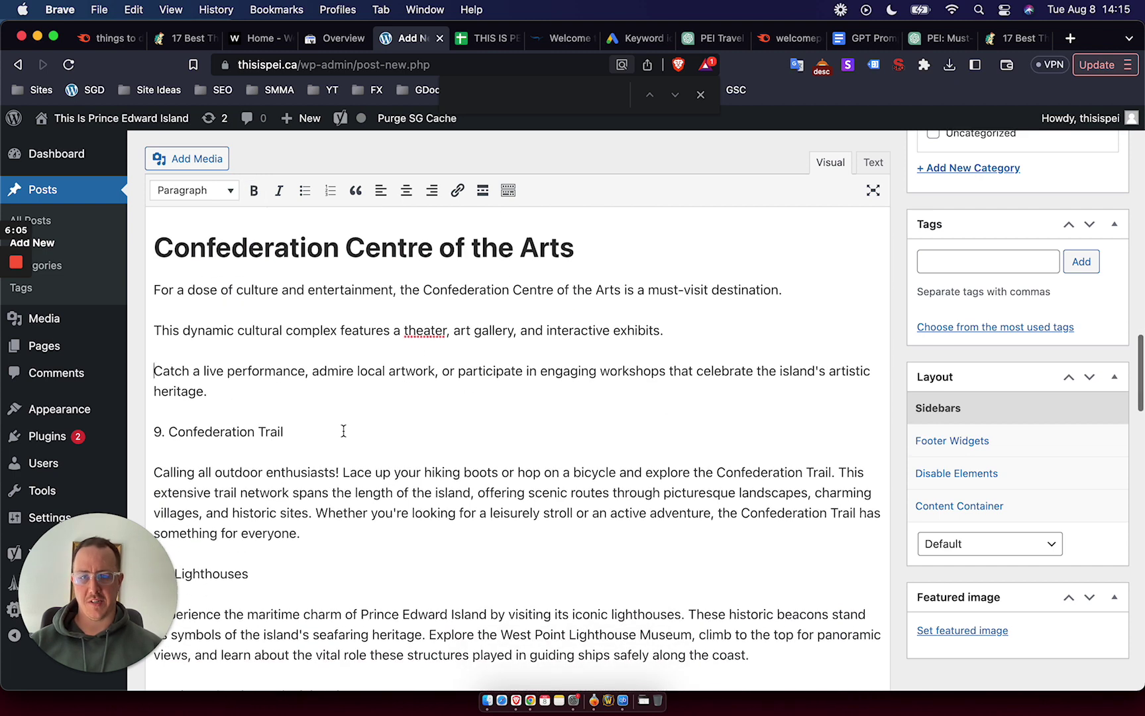
# Make Confederation Trail an unnumbered bold Heading 2, splitting off 'This extensive trail network…' and 'Whether you're looking…'.
pyautogui.click(169, 431)
pyautogui.press('BackSpace')
pyautogui.press('BackSpace')
pyautogui.press('BackSpace')
pyautogui.tripleClick(203, 431)
pyautogui.press('super+b')
pyautogui.click(199, 190)
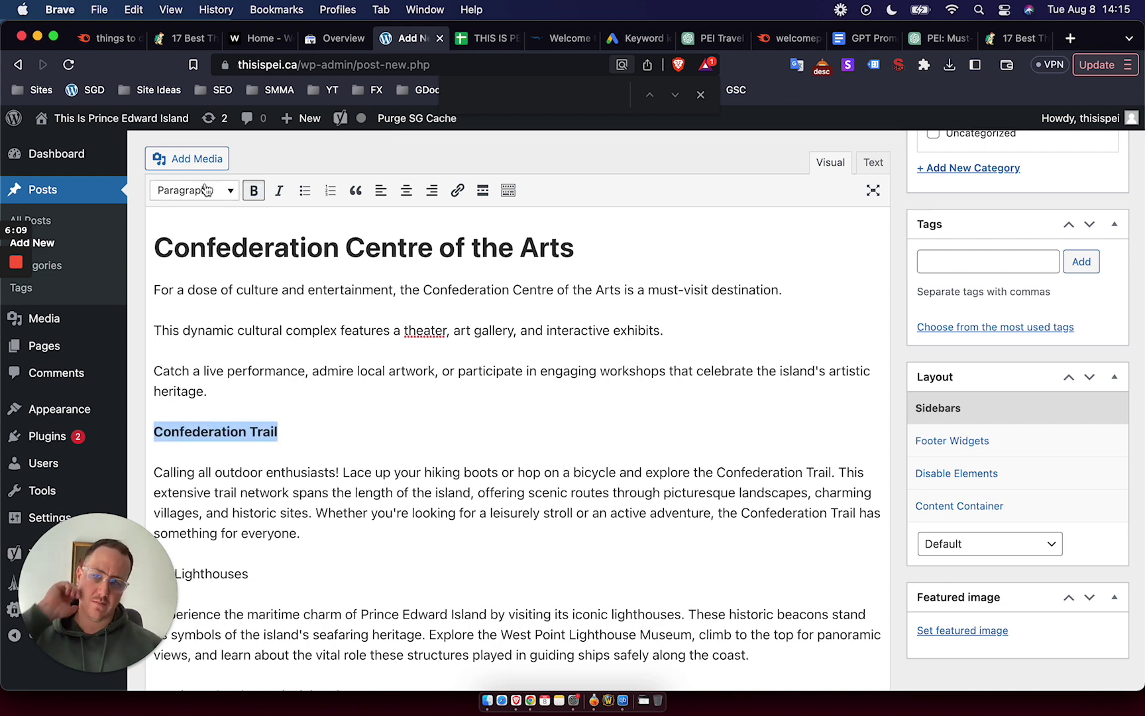
pyautogui.click(233, 295)
pyautogui.click(483, 493)
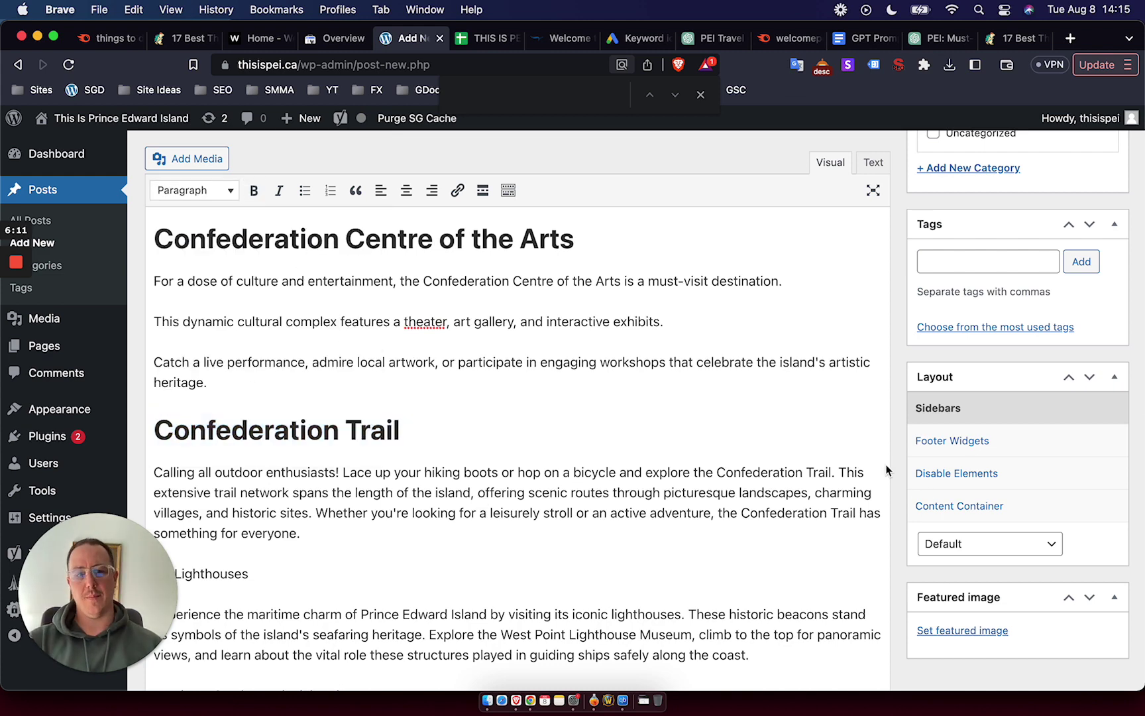
pyautogui.click(839, 472)
pyautogui.press('Return')
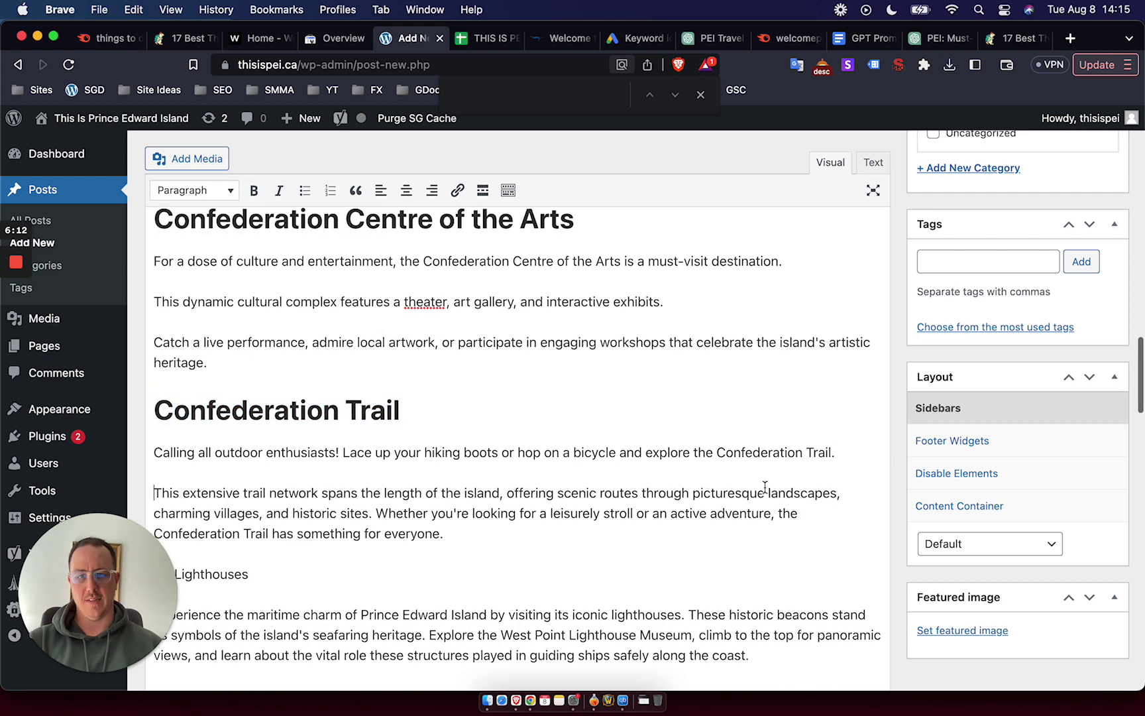
pyautogui.click(376, 513)
pyautogui.press('Return')
pyautogui.scroll(-5, 382, 450)
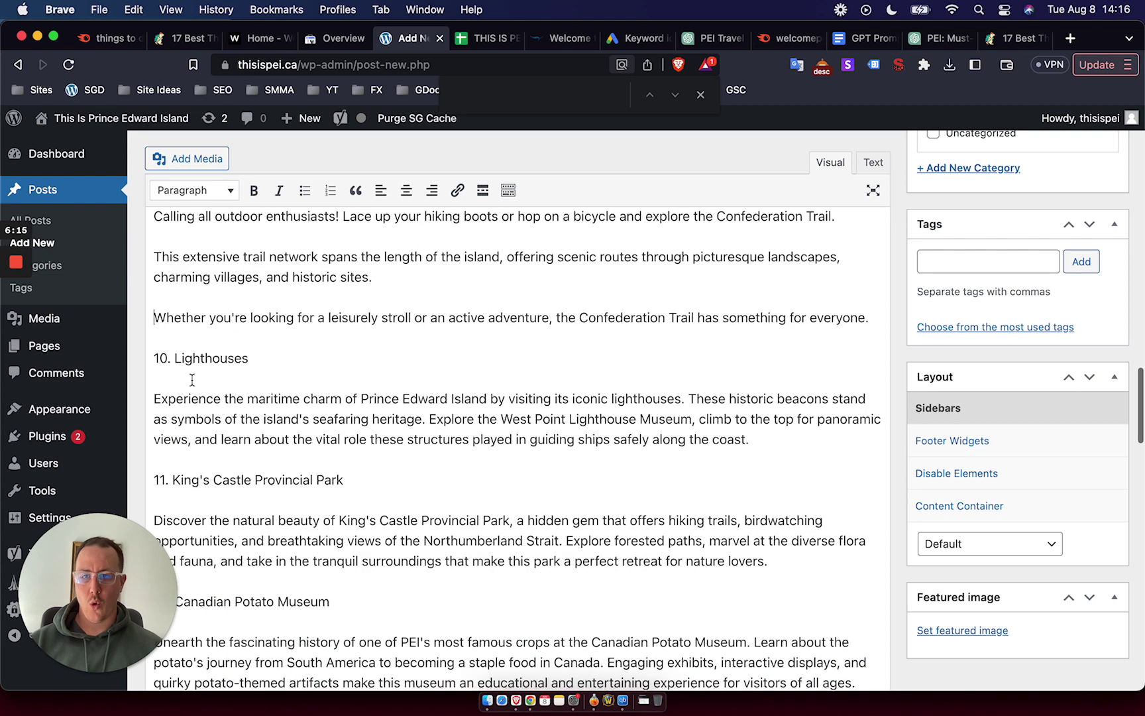
# Drop the '10.' from the Lighthouses line and reword it with 'Explore Some of the Best' and 'Prince Edward Island'.
pyautogui.click(176, 359)
pyautogui.press('BackSpace')
pyautogui.press('BackSpace')
pyautogui.press('BackSpace')
pyautogui.press('BackSpace')
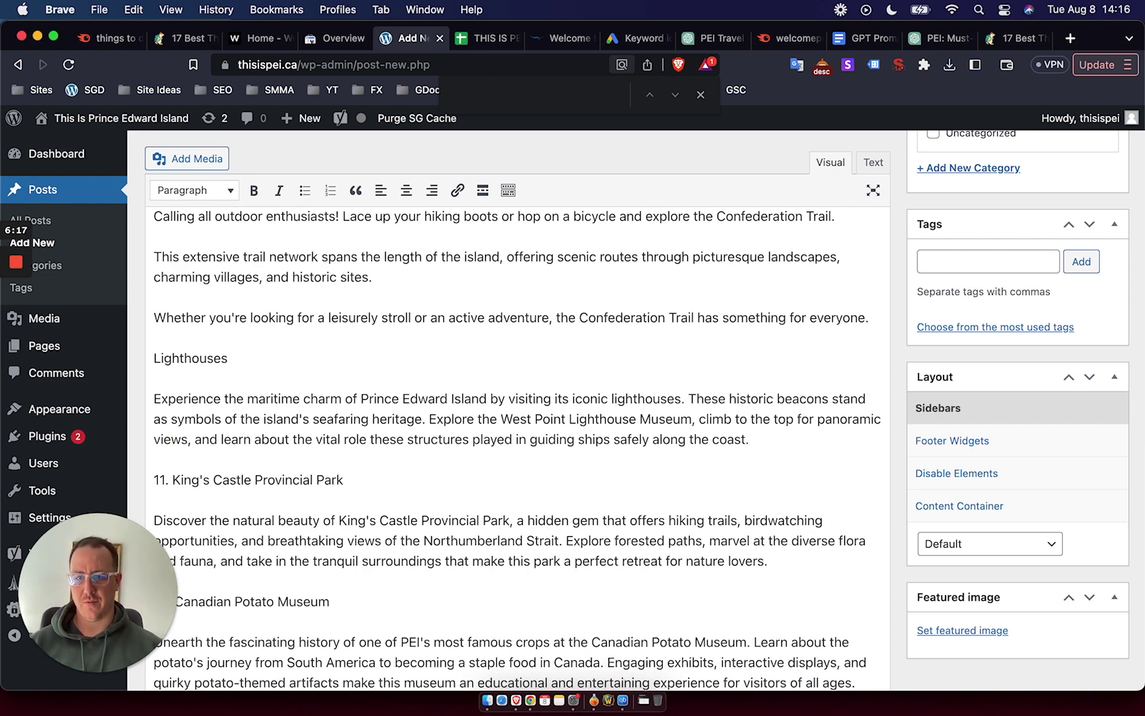
pyautogui.write('explo')
pyautogui.press('BackSpace')
pyautogui.press('BackSpace')
pyautogui.press('BackSpace')
pyautogui.press('BackSpace')
pyautogui.press('BackSpace')
pyautogui.write('Explore ')
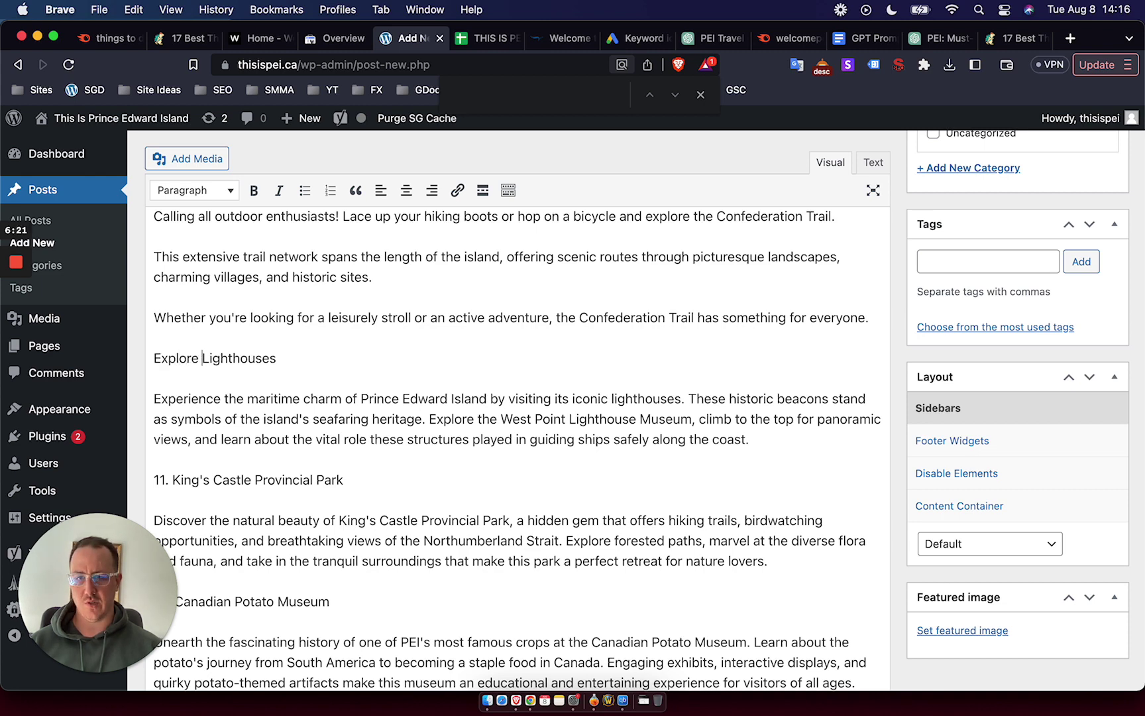
pyautogui.write('Some of the Be')
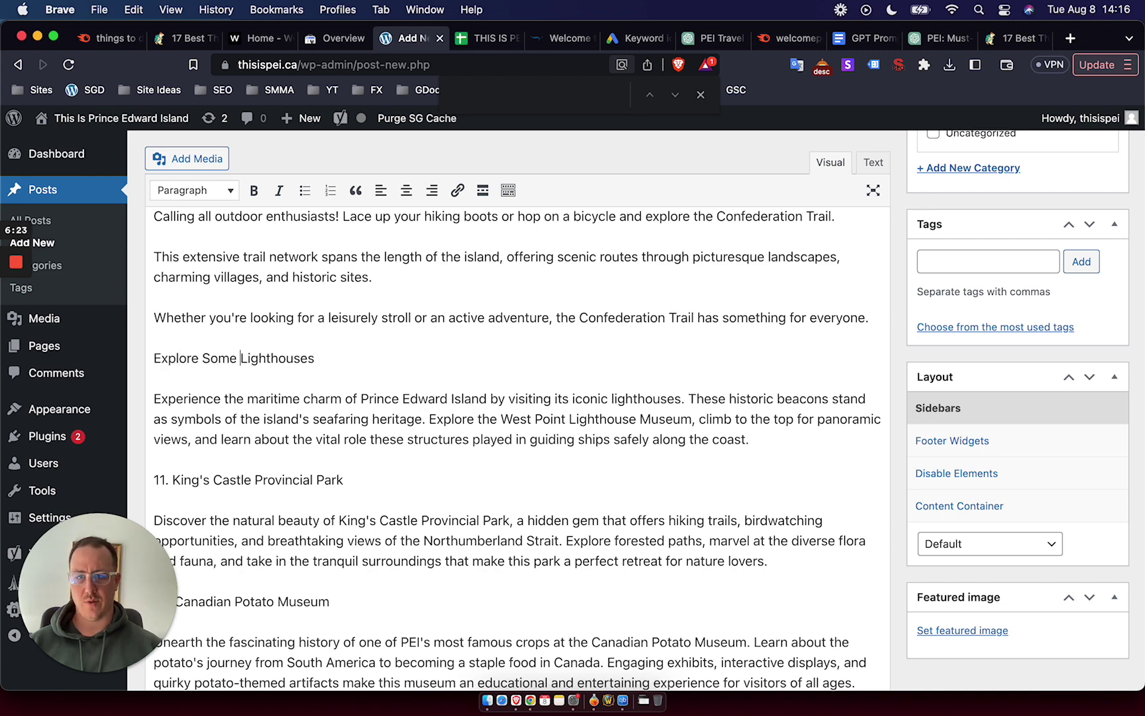
pyautogui.write('st')
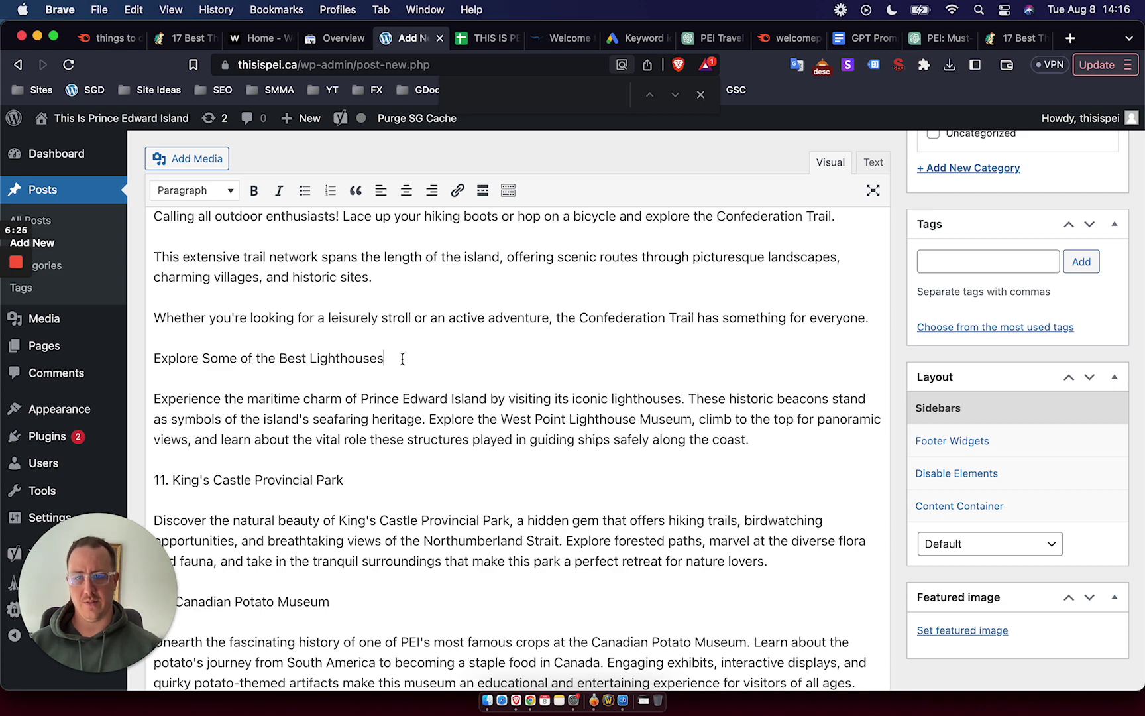
pyautogui.press('BackSpace')
pyautogui.press('BackSpace')
pyautogui.write('Prince Edward Island')
# Make the Lighthouses line a bold Heading 2.
pyautogui.tripleClick(285, 354)
pyautogui.click(254, 190)
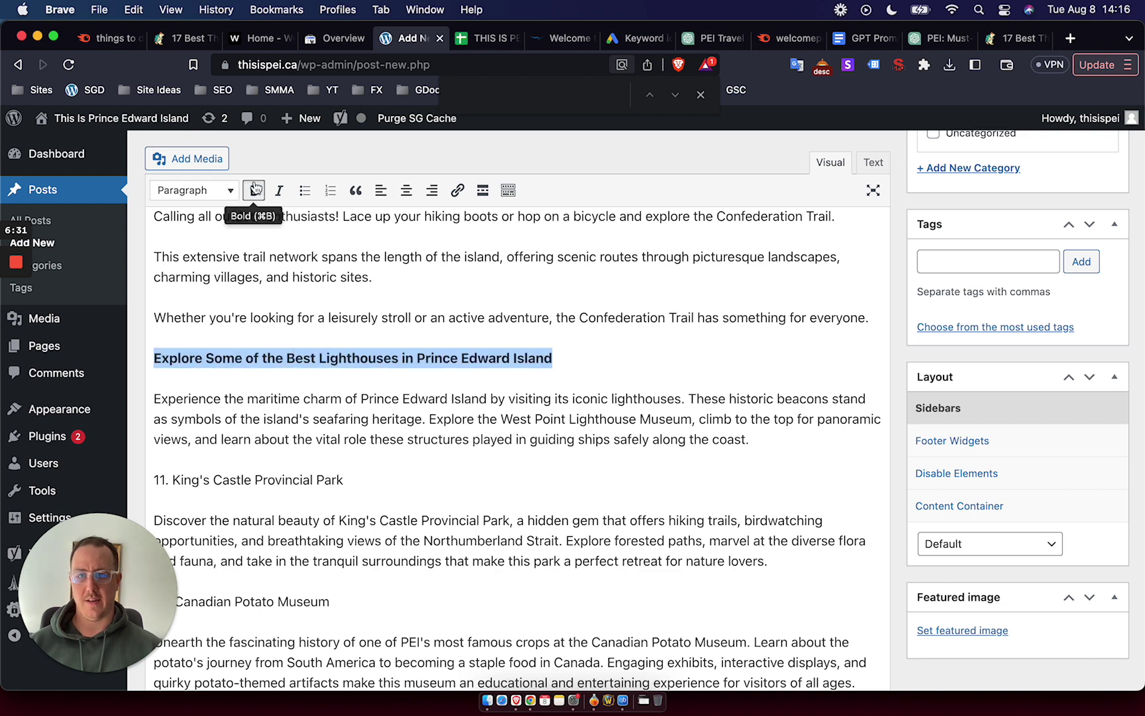
pyautogui.click(194, 190)
pyautogui.click(230, 297)
pyautogui.scroll(5, 401, 363)
pyautogui.click(340, 396)
pyautogui.scroll(-1, 340, 391)
pyautogui.scroll(-5, 340, 391)
# Split the lighthouse paragraph into two before 'These historic beacons'.
pyautogui.click(373, 391)
pyautogui.click(690, 327)
pyautogui.press('Return')
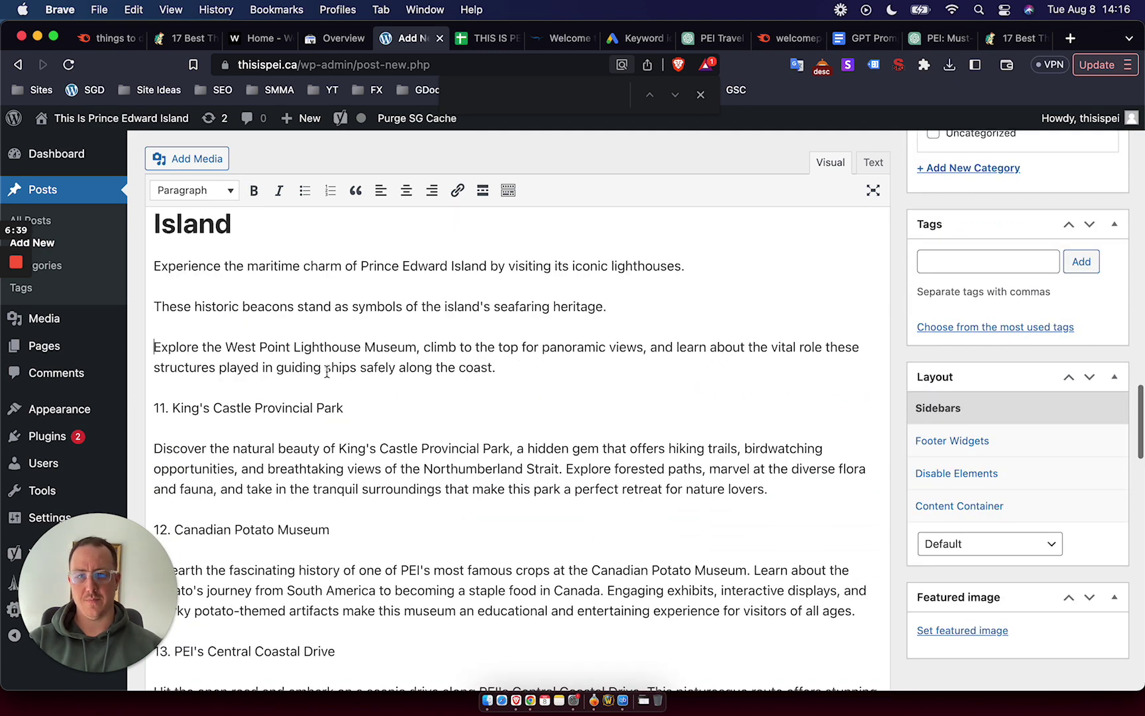
# Remove the '11.' numbering from the King's Castle Provincial Park line and select it for reformatting.
pyautogui.moveTo(173, 409); pyautogui.dragTo(153, 409)
pyautogui.press('BackSpace')
pyautogui.tripleClick(235, 407)
pyautogui.click(194, 190)
# Make King's Castle Provincial Park a Heading 2, then select ChatGPT's closing paragraphs through In Conclusion.
pyautogui.click(225, 297)
pyautogui.click(399, 359)
pyautogui.click(941, 38)
pyautogui.scroll(-15, 751, 406)
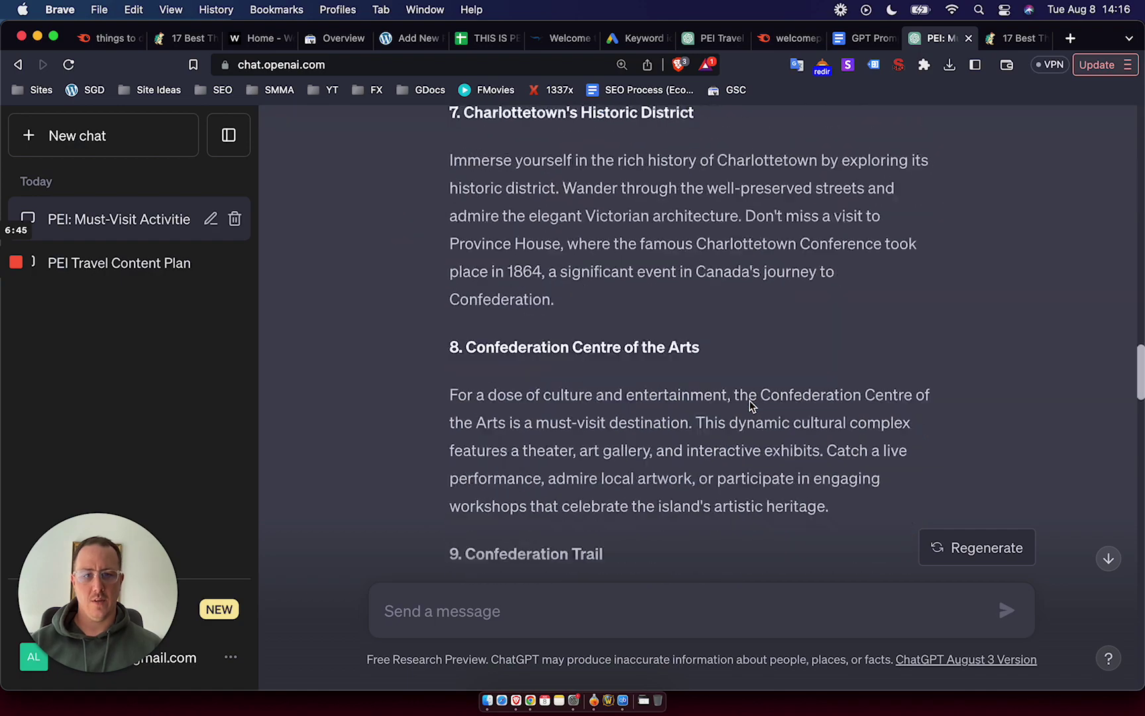
pyautogui.scroll(-8, 751, 406)
pyautogui.moveTo(800, 457); pyautogui.dragTo(448, 418)
pyautogui.press('super+c')
pyautogui.scroll(10, 776, 372)
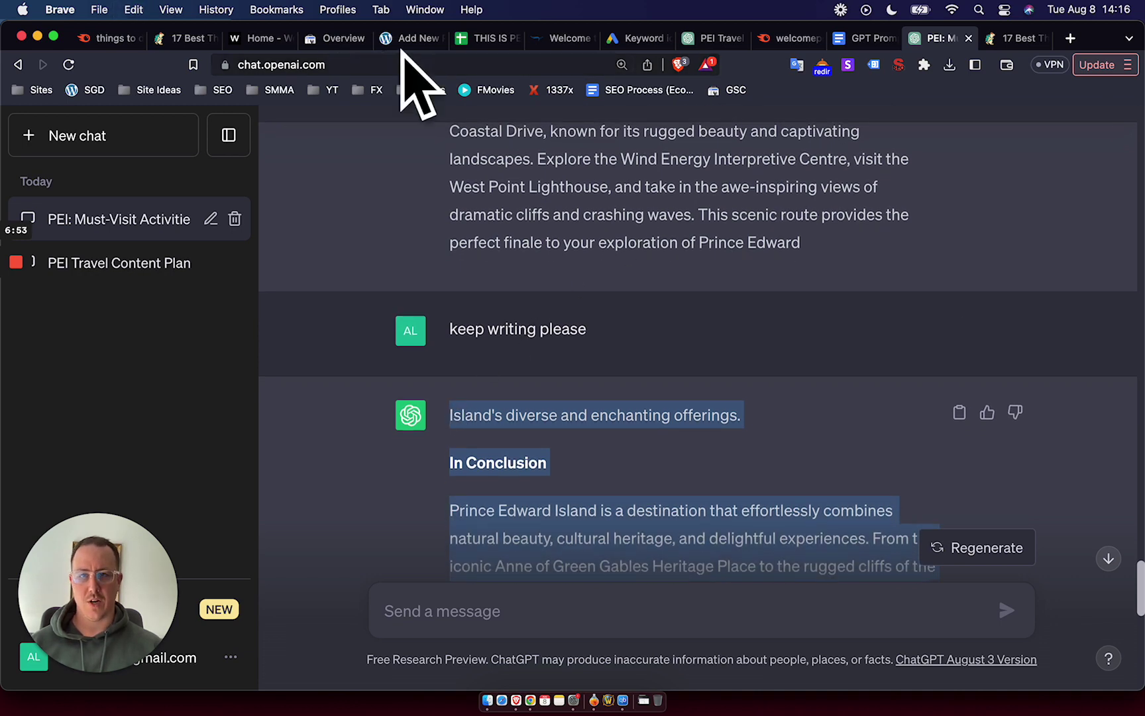
# Paste the copied conclusion as plain text at the end of the post, after item 17.
pyautogui.click(411, 44)
pyautogui.press('super+v')
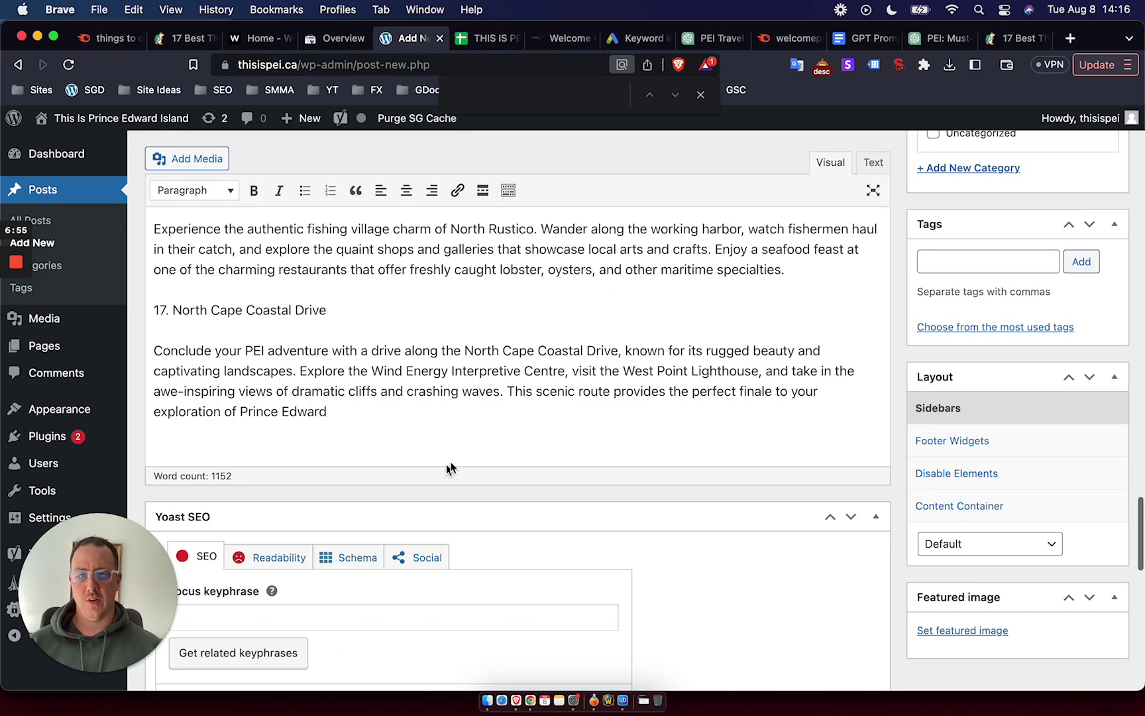
pyautogui.press('super+v')
pyautogui.press('super+z')
pyautogui.rightClick(369, 412)
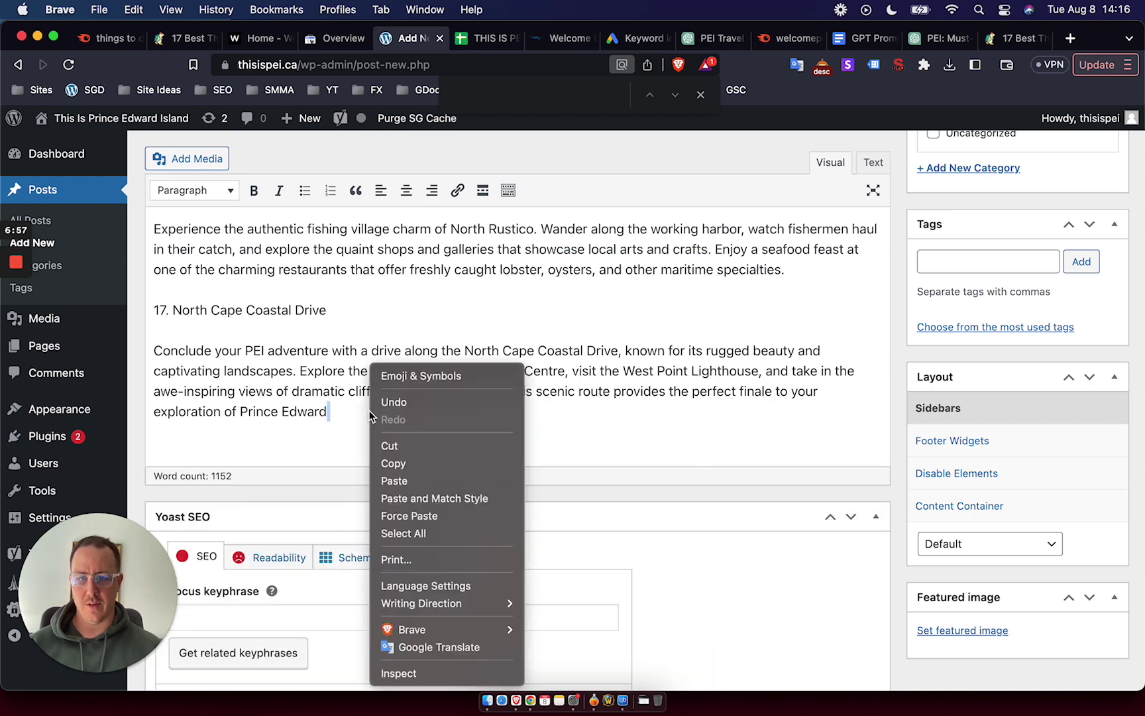
pyautogui.click(434, 500)
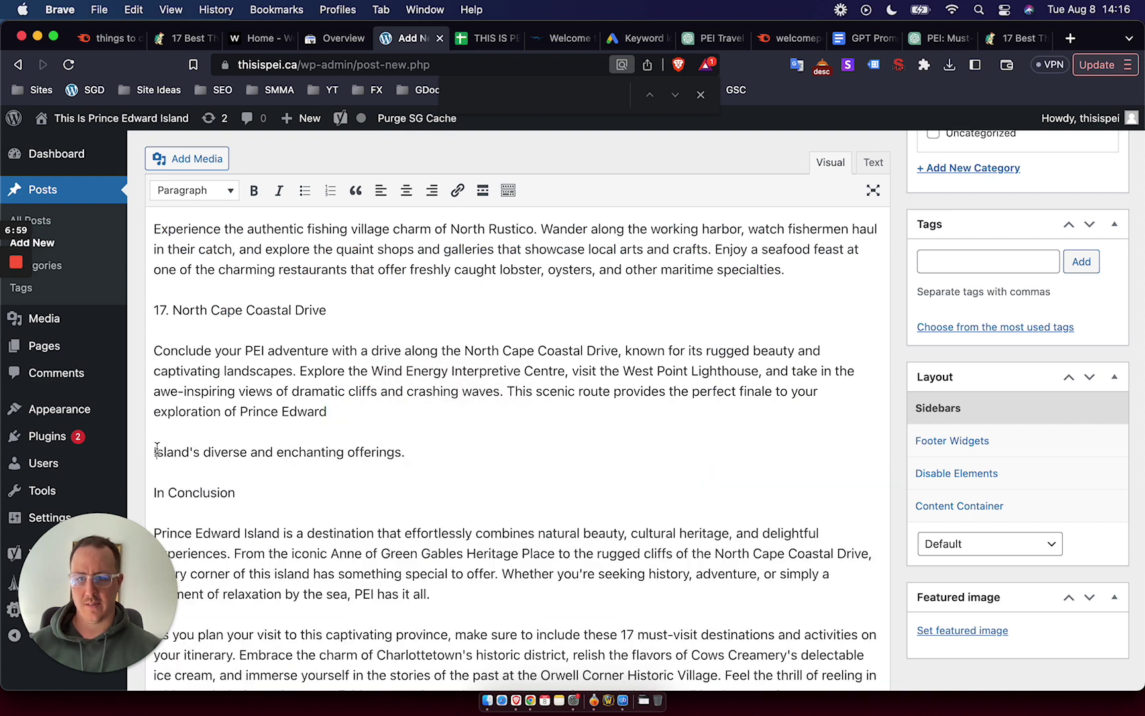
# Rejoin the broken Prince Edward Island sentence and replace 'In Conclusion' with a bold 'Making the Most of Your Trip to Prince Edward Island'.
pyautogui.click(156, 452)
pyautogui.press('BackSpace')
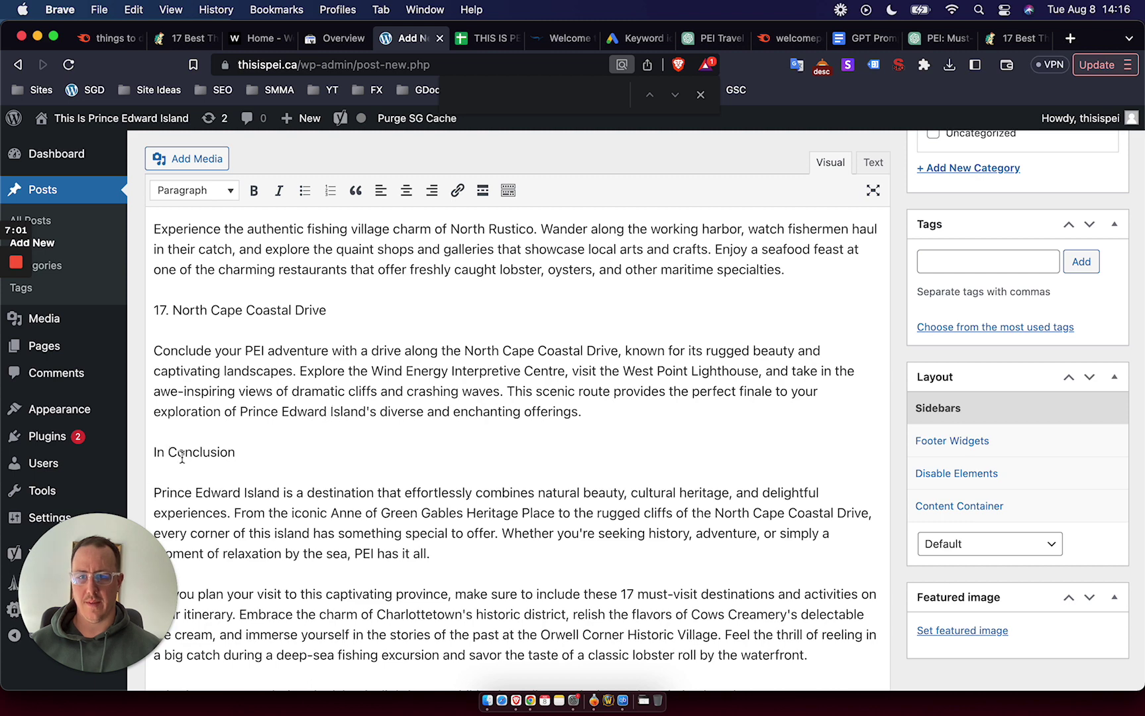
pyautogui.tripleClick(182, 456)
pyautogui.press('BackSpace')
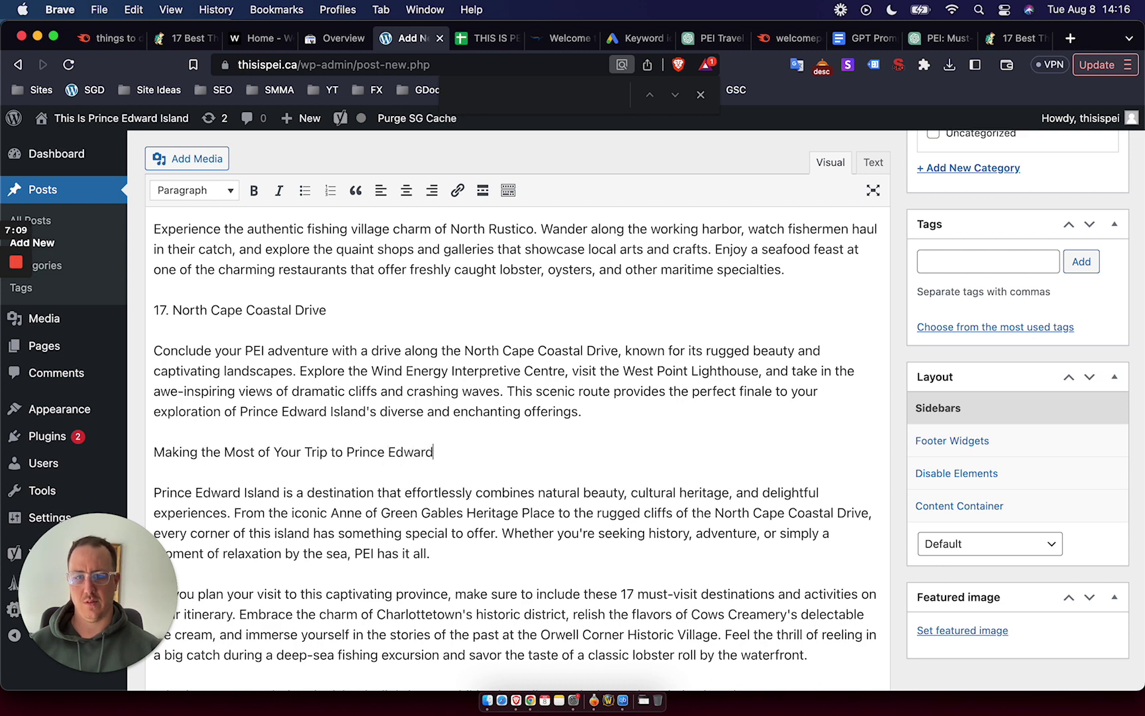
pyautogui.tripleClick(185, 457)
pyautogui.press('super+b')
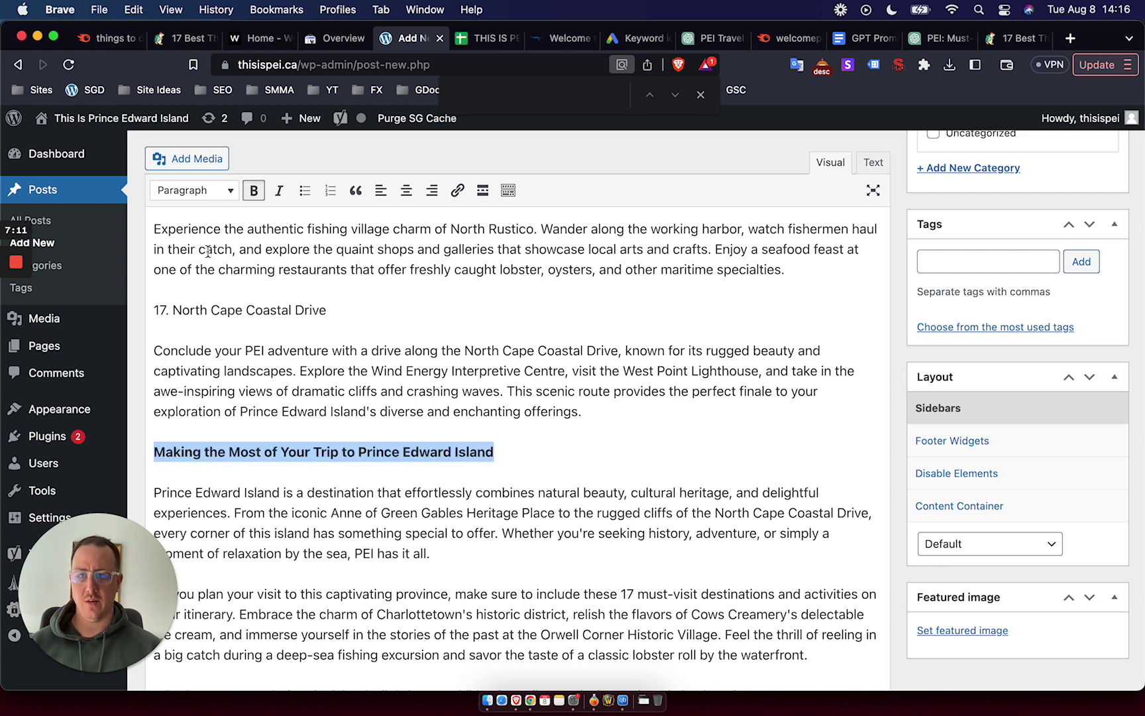
# Set the 'Making the Most' line to Heading 2 and go to unsplash.com in a new tab.
pyautogui.click(211, 191)
pyautogui.click(249, 298)
pyautogui.press('super+t')
pyautogui.write('unsplash.com')
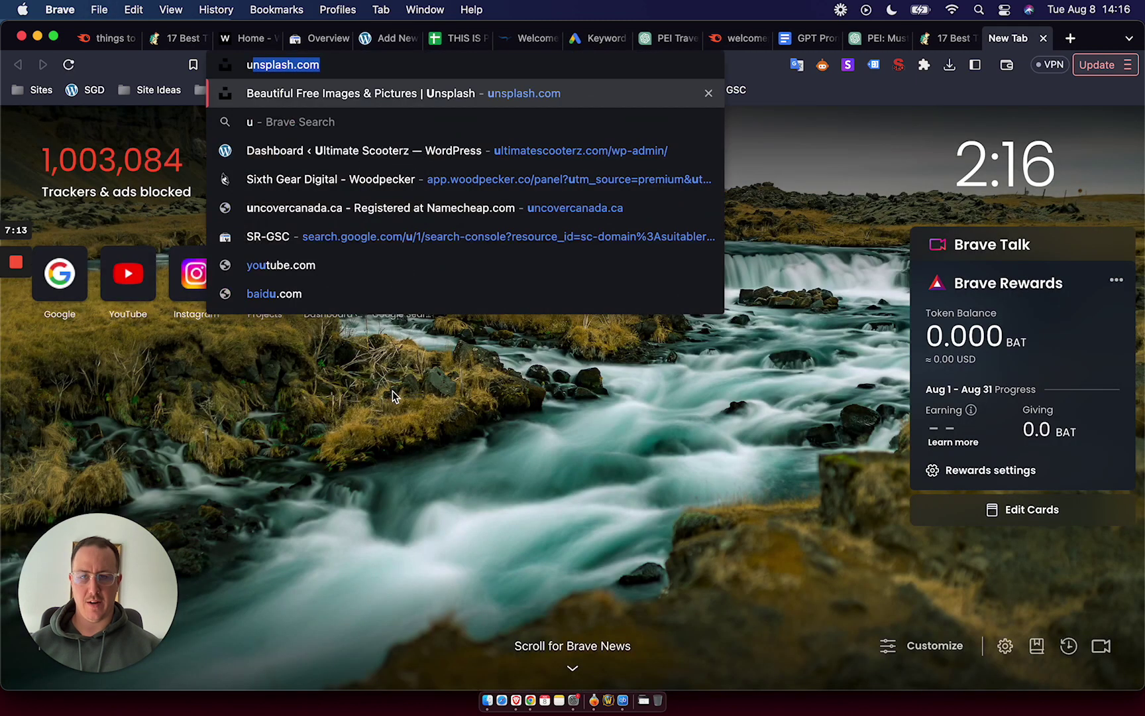
pyautogui.press('Return')
# Search Unsplash for 'prince edward island' and download the Anne of Green Gables photo to Downloads.
pyautogui.click(435, 460)
pyautogui.write('princ')
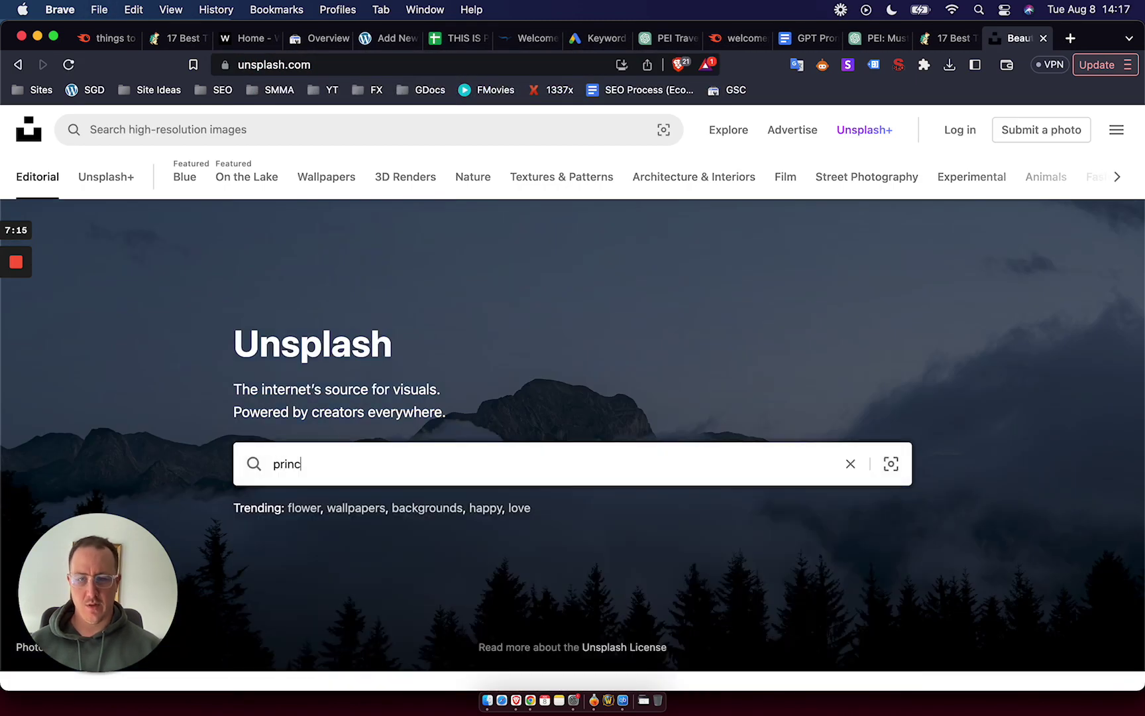
pyautogui.write('e edward island')
pyautogui.press('Return')
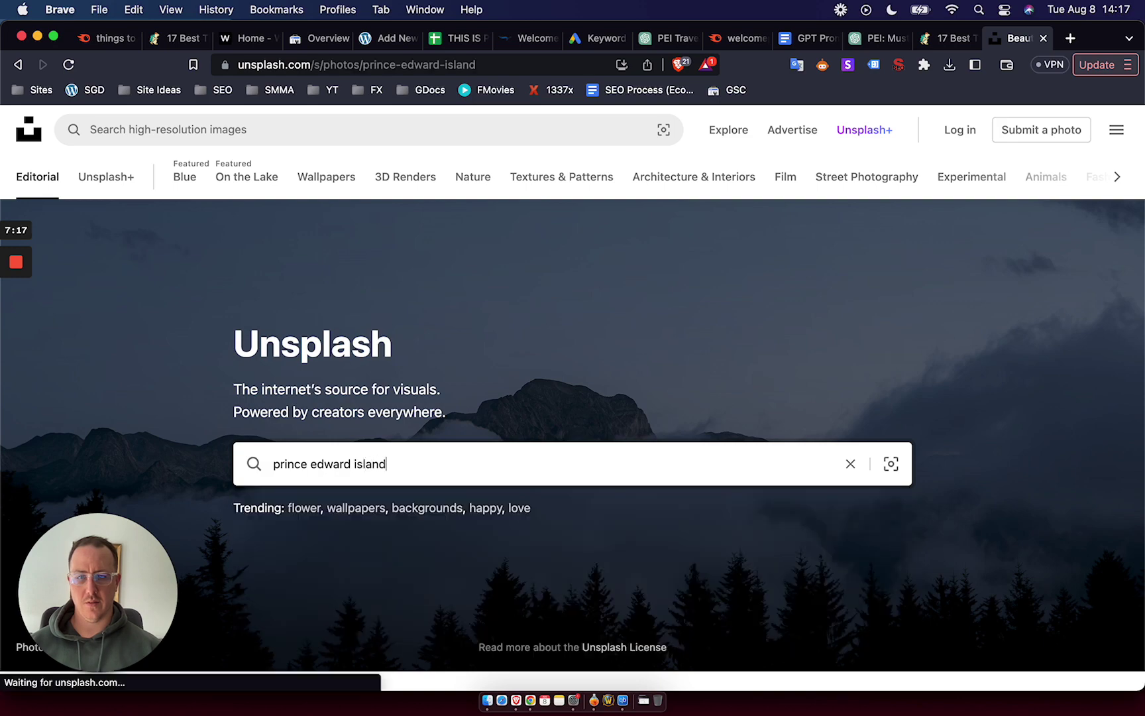
pyautogui.scroll(-10, 579, 301)
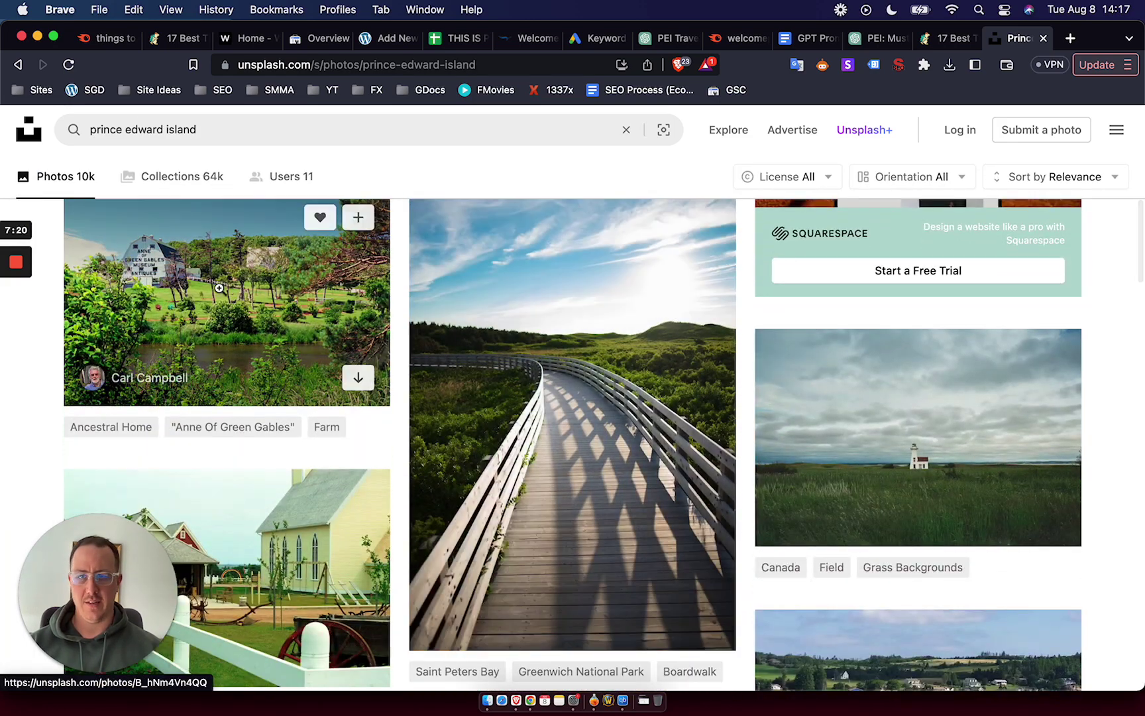
pyautogui.click(235, 292)
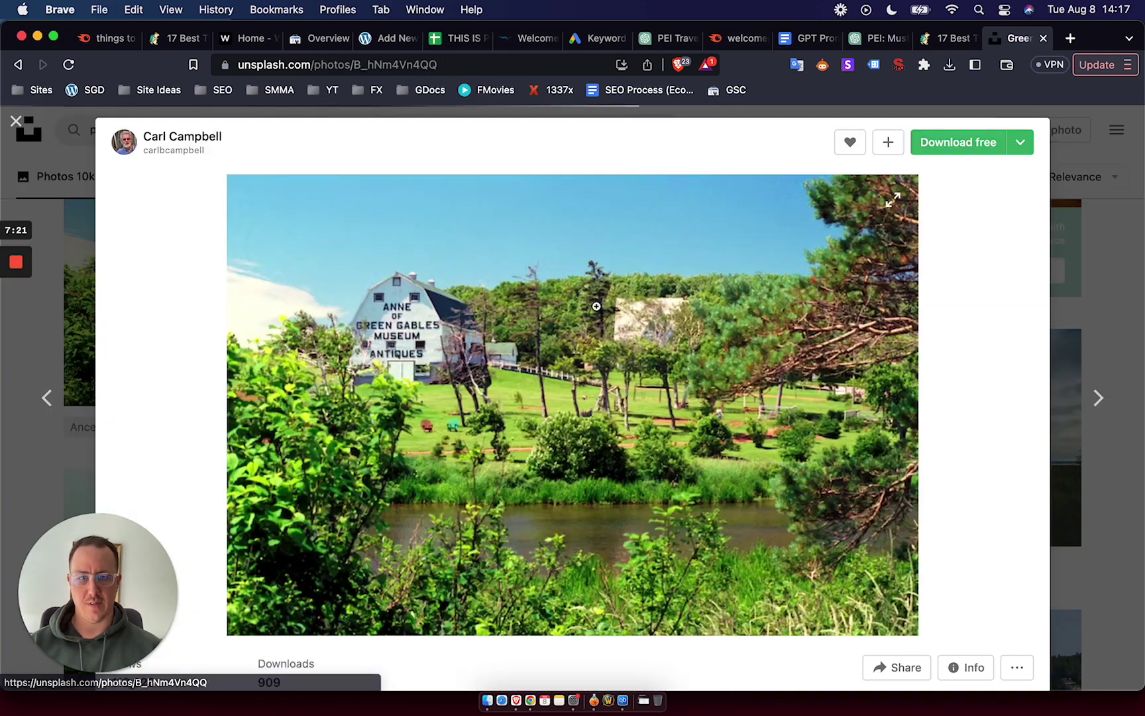
pyautogui.click(960, 146)
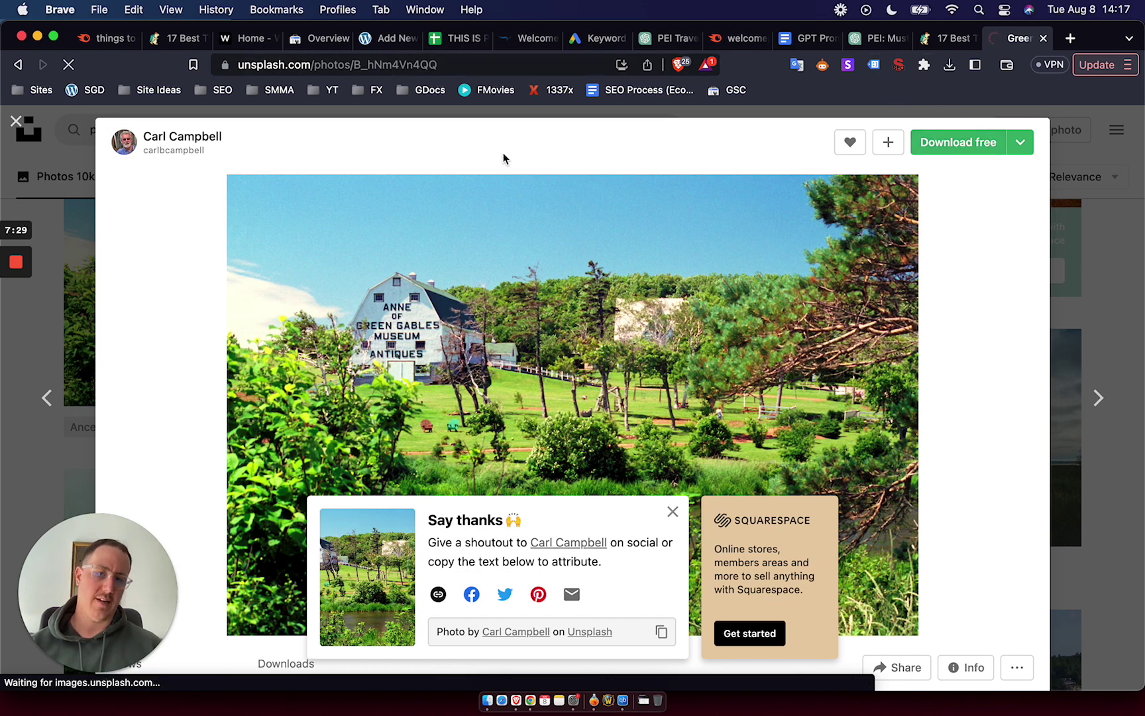
pyautogui.write('anne-of-green-gables-museum')
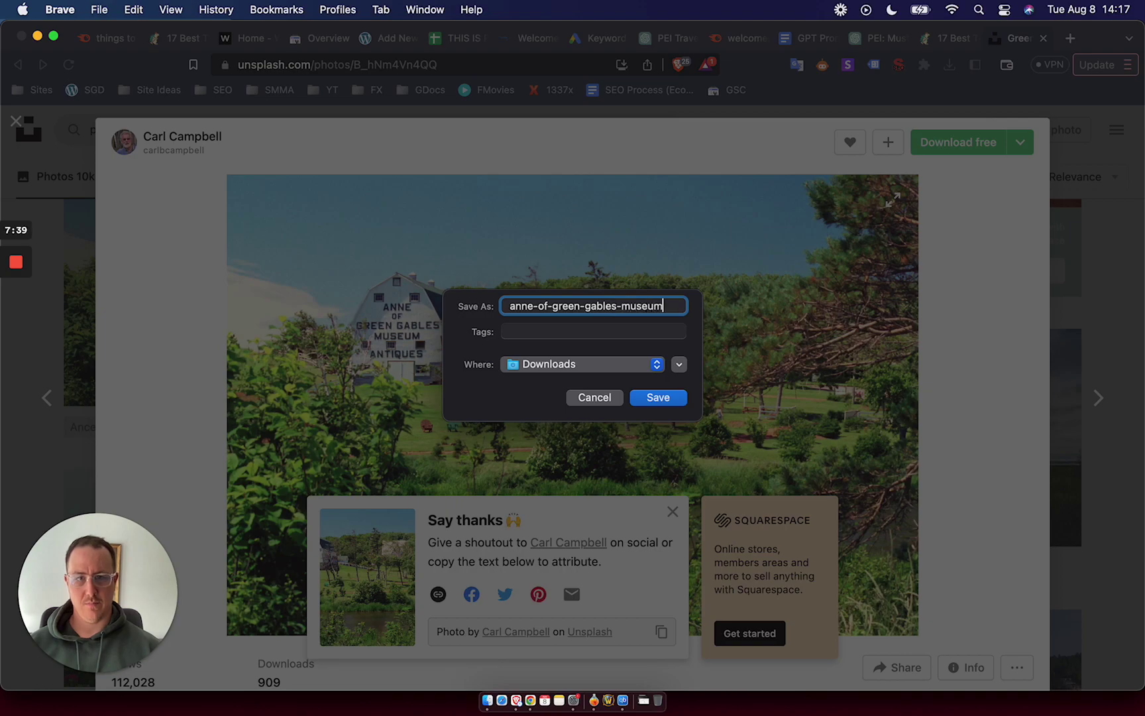
pyautogui.press('Return')
# Add a new 'PEI Travel' category in the Categories box and assign it to the post.
pyautogui.click(387, 38)
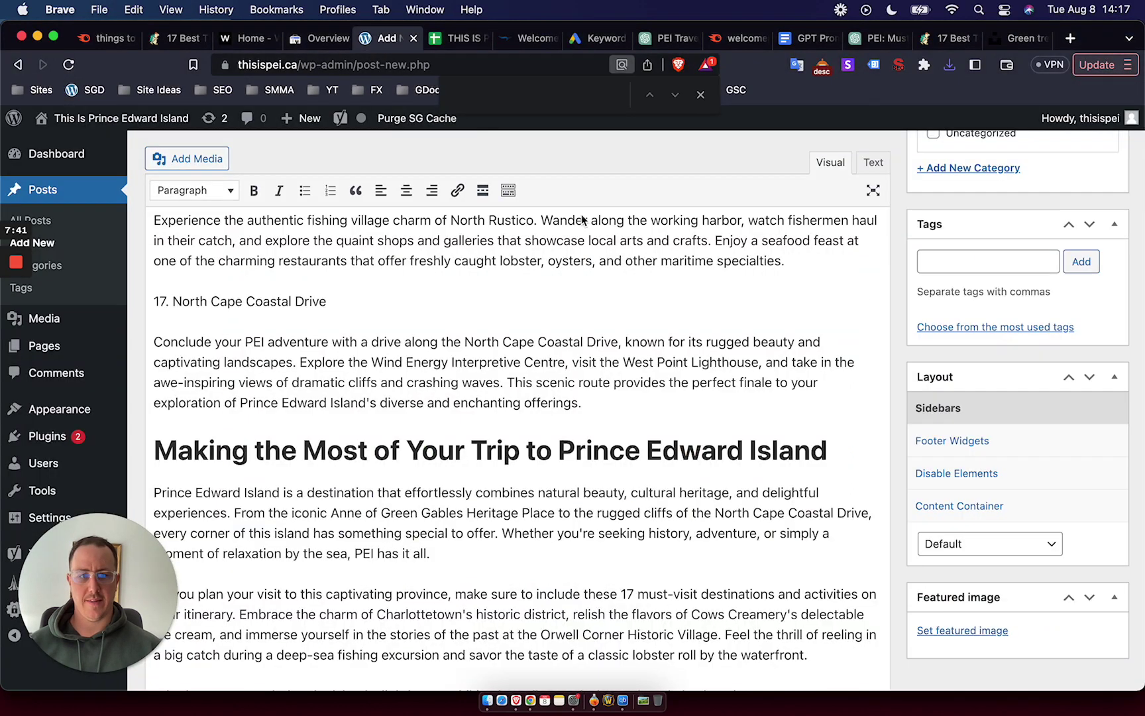
pyautogui.scroll(5, 884, 334)
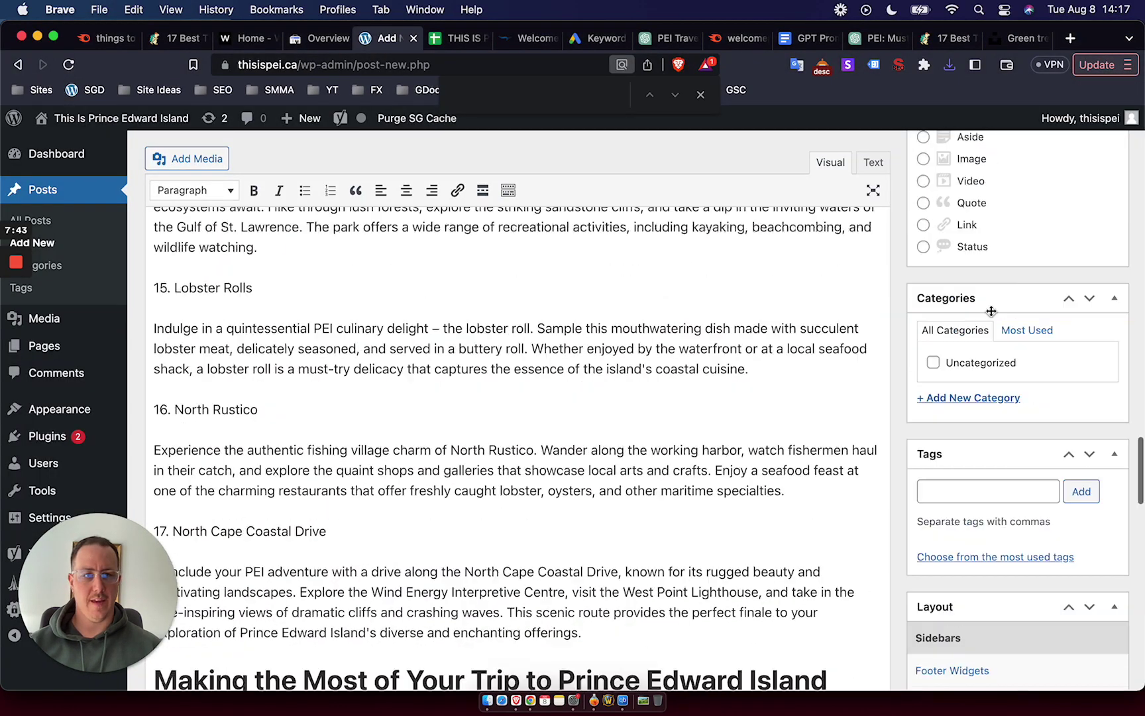
pyautogui.click(952, 398)
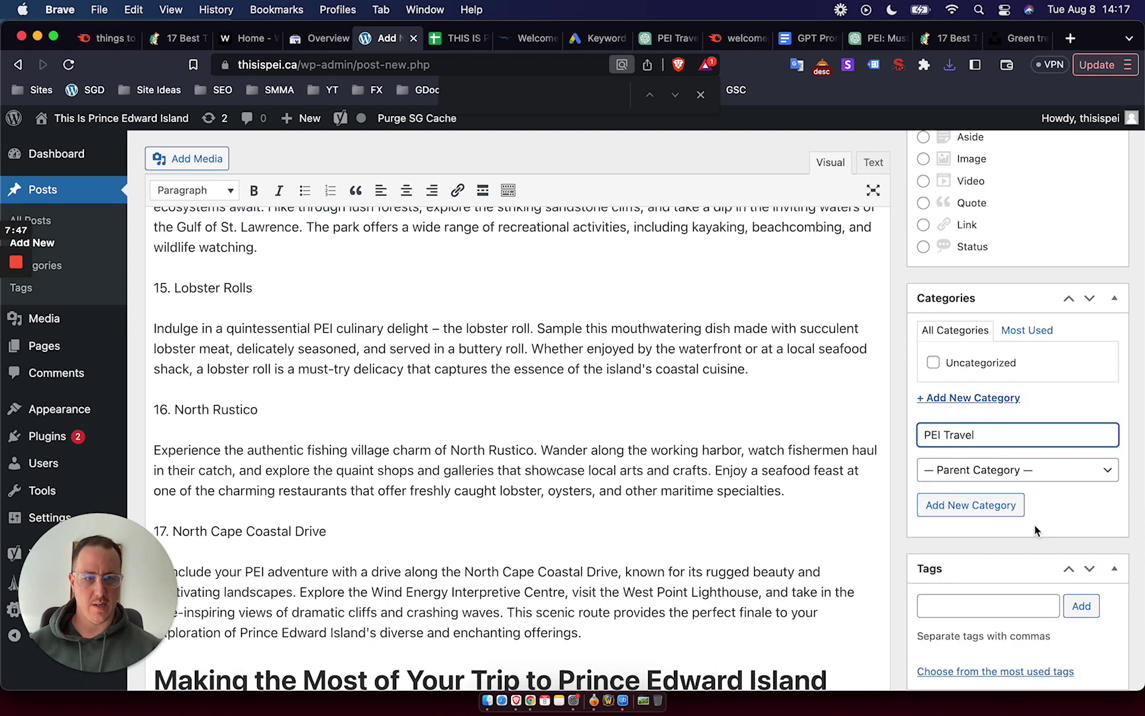
pyautogui.click(1007, 505)
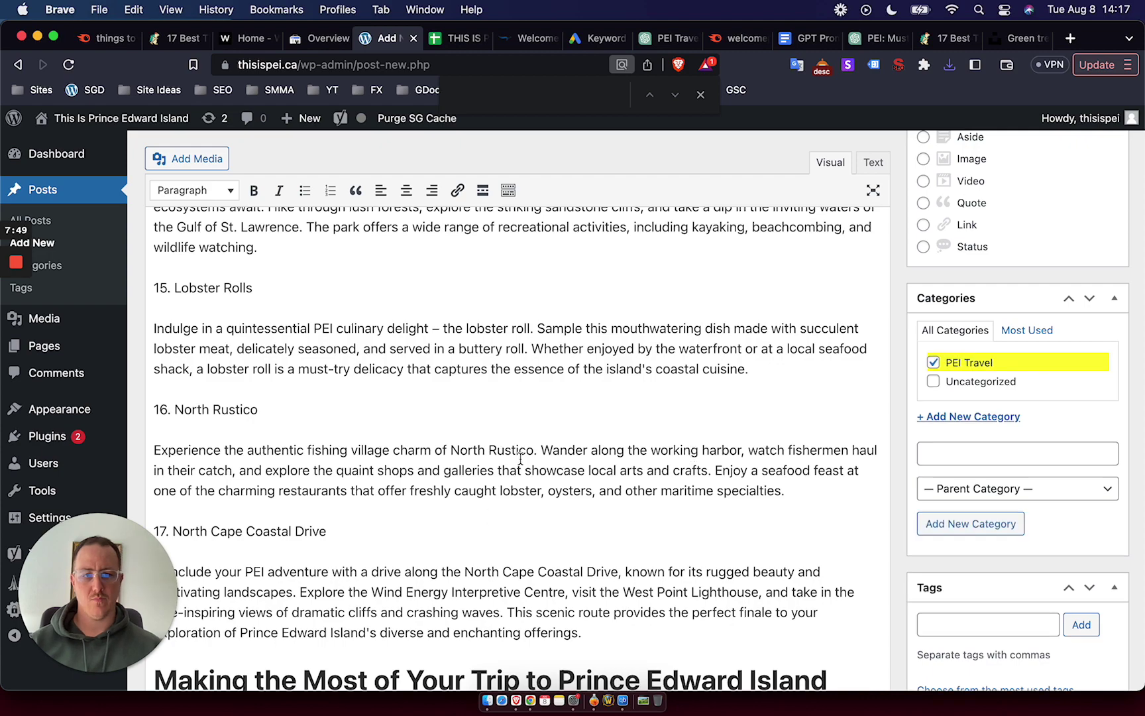
pyautogui.scroll(15, 545, 438)
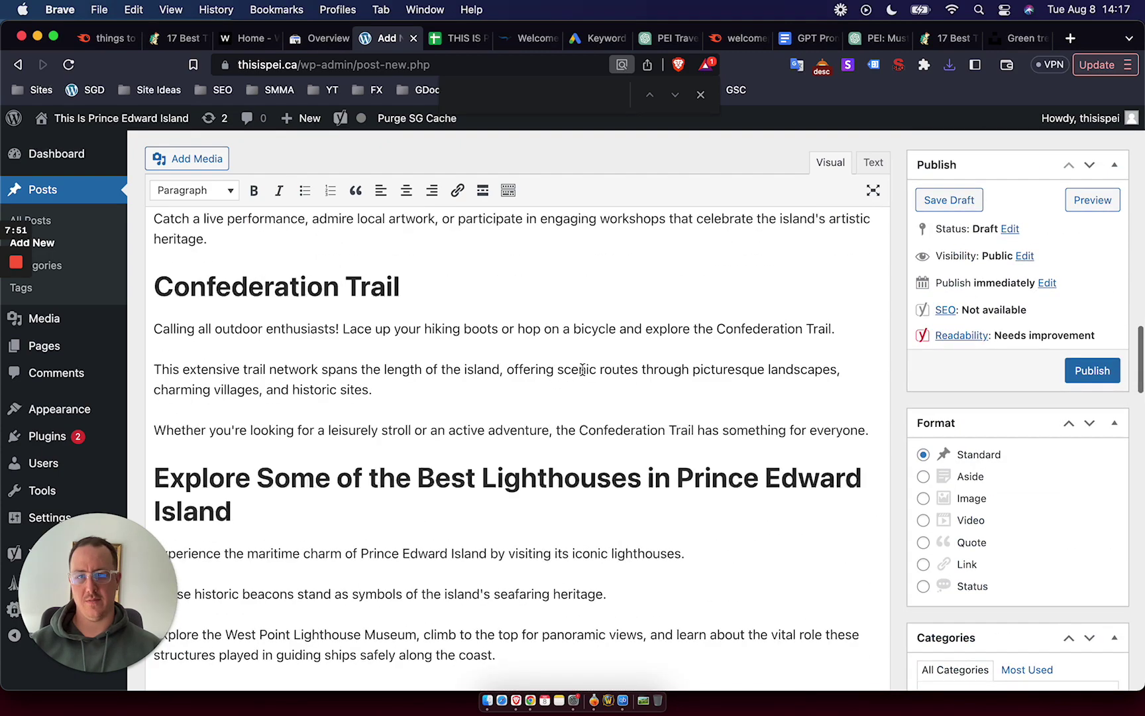
pyautogui.scroll(10, 554, 341)
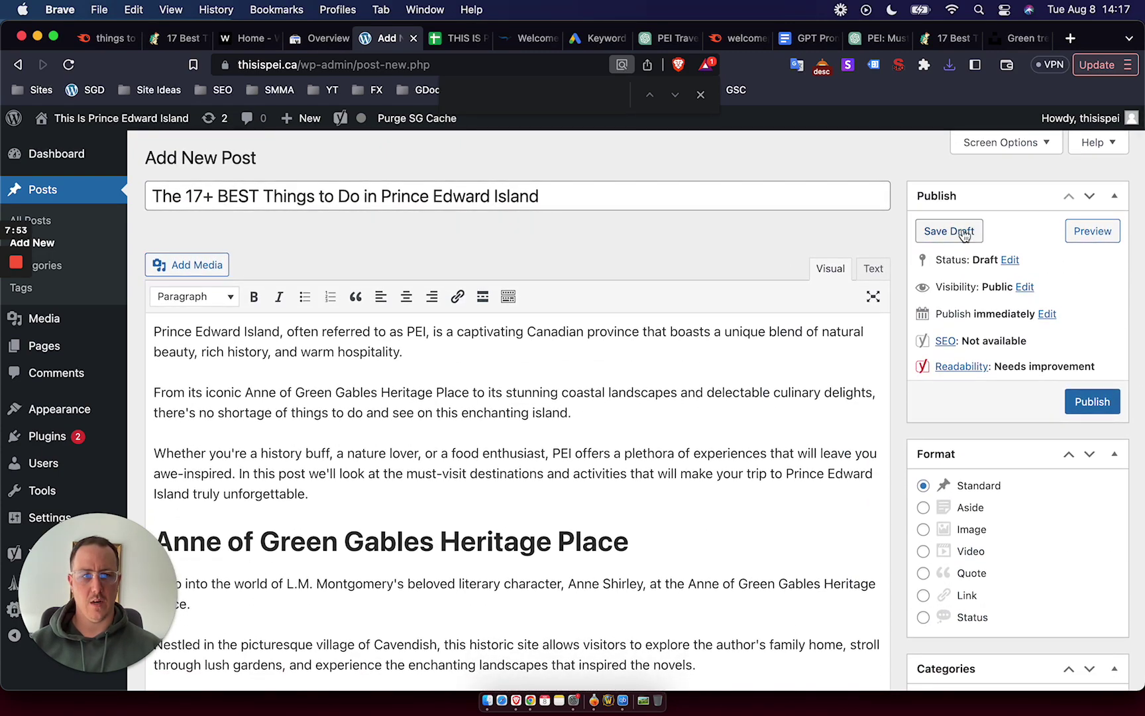
# Save the post as a draft.
pyautogui.click(948, 231)
pyautogui.scroll(-15, 444, 452)
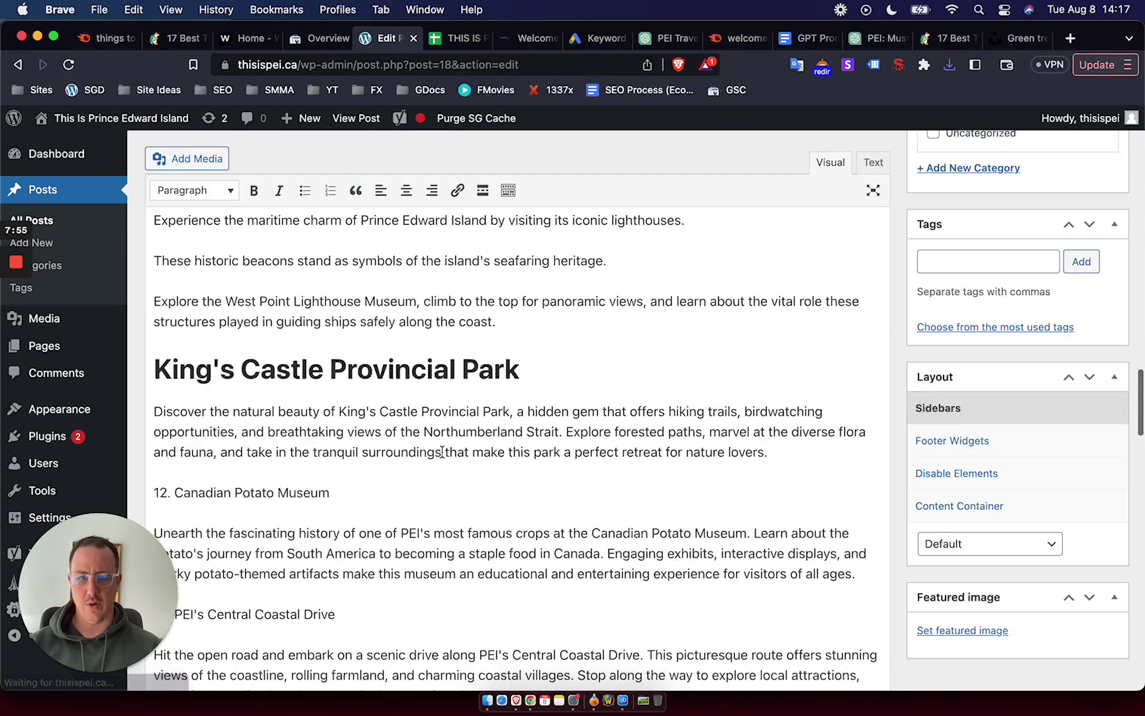
pyautogui.scroll(-10, 443, 452)
pyautogui.scroll(20, 444, 452)
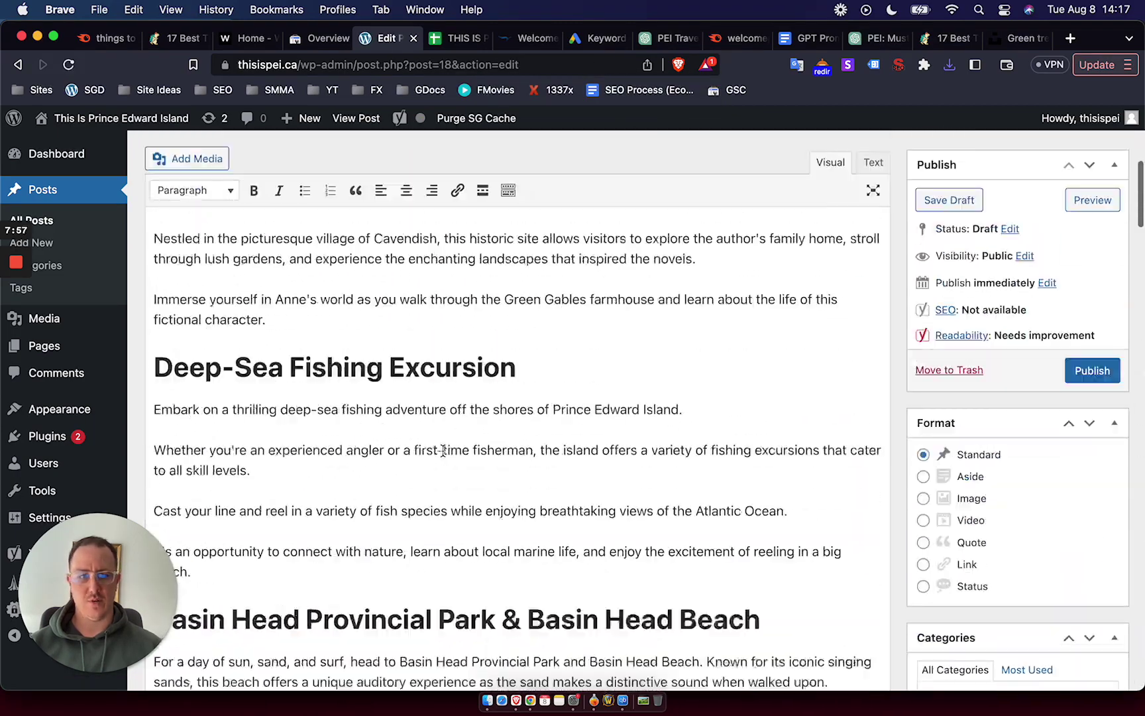
pyautogui.scroll(2, 443, 452)
# Shorten the permalink slug to 'things-to-do-in-prince-edward-island' by removing 'the-17-best-'.
pyautogui.click(503, 277)
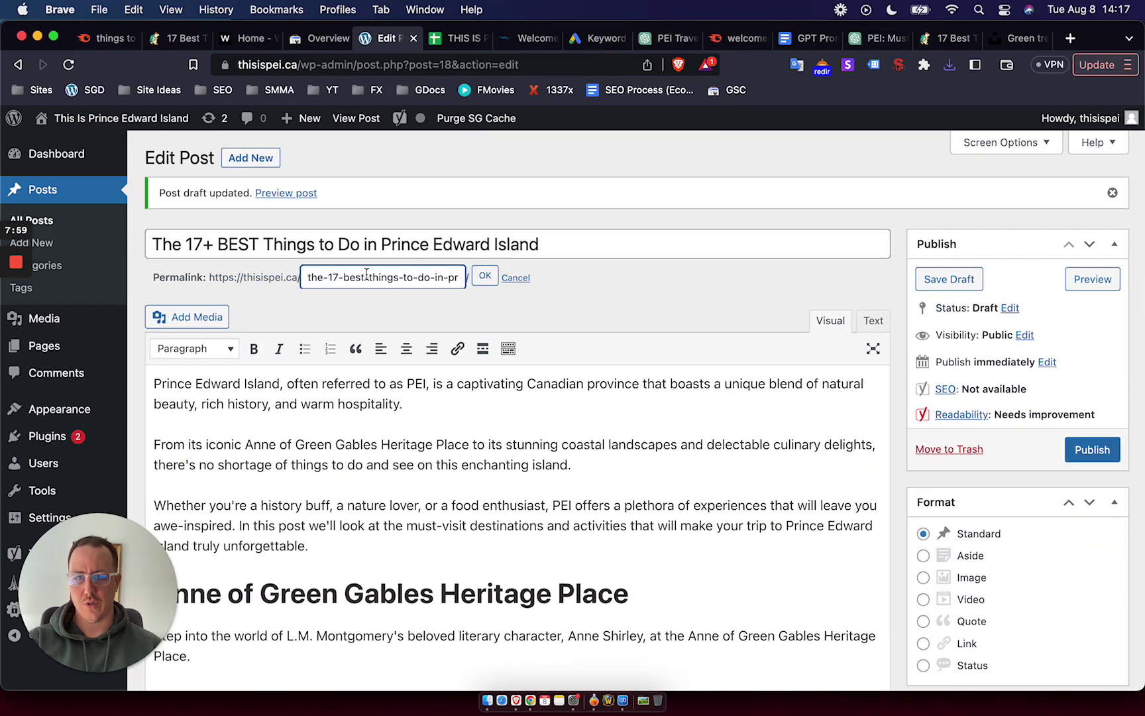
pyautogui.moveTo(367, 277); pyautogui.dragTo(307, 277)
pyautogui.press('BackSpace')
pyautogui.click(485, 276)
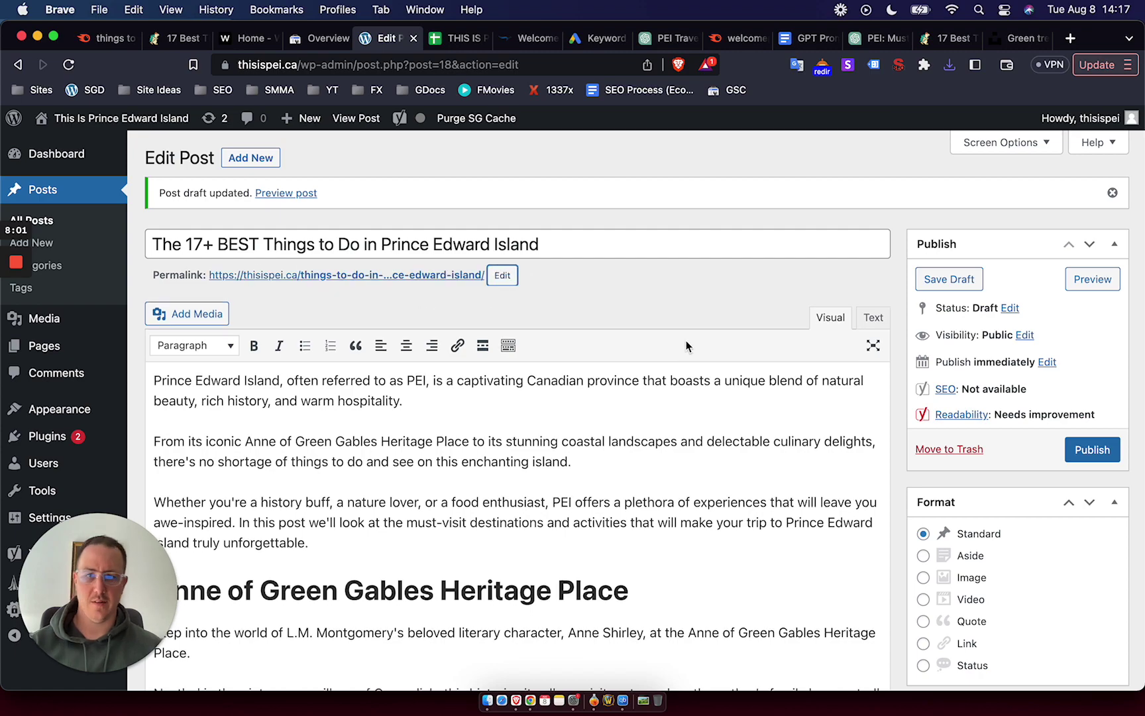
pyautogui.scroll(-15, 682, 412)
pyautogui.scroll(5, 682, 416)
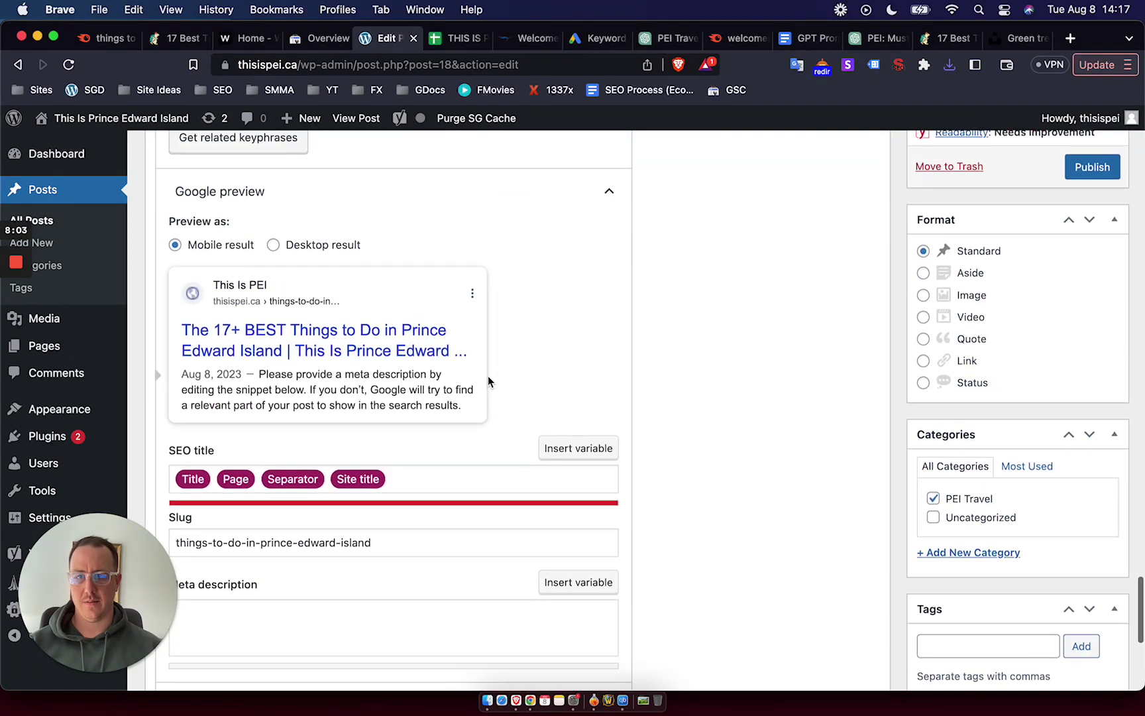
# Replace the default Yoast SEO title with 'The 17+ Best Things to Do on Prince Edward Island | This is PEI'.
pyautogui.click(449, 429)
pyautogui.hotkey('ctrl', 'a')
pyautogui.write('The 17')
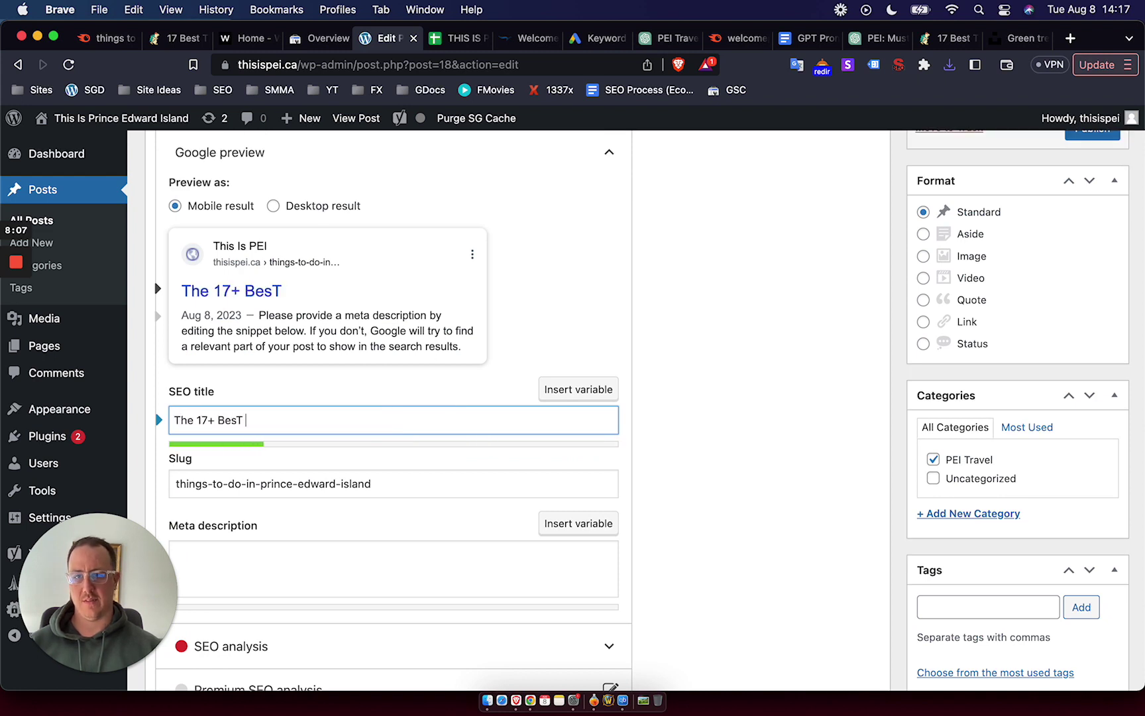
pyautogui.write('+ Best Things to Do on Prince Edward Island | This is PEI')
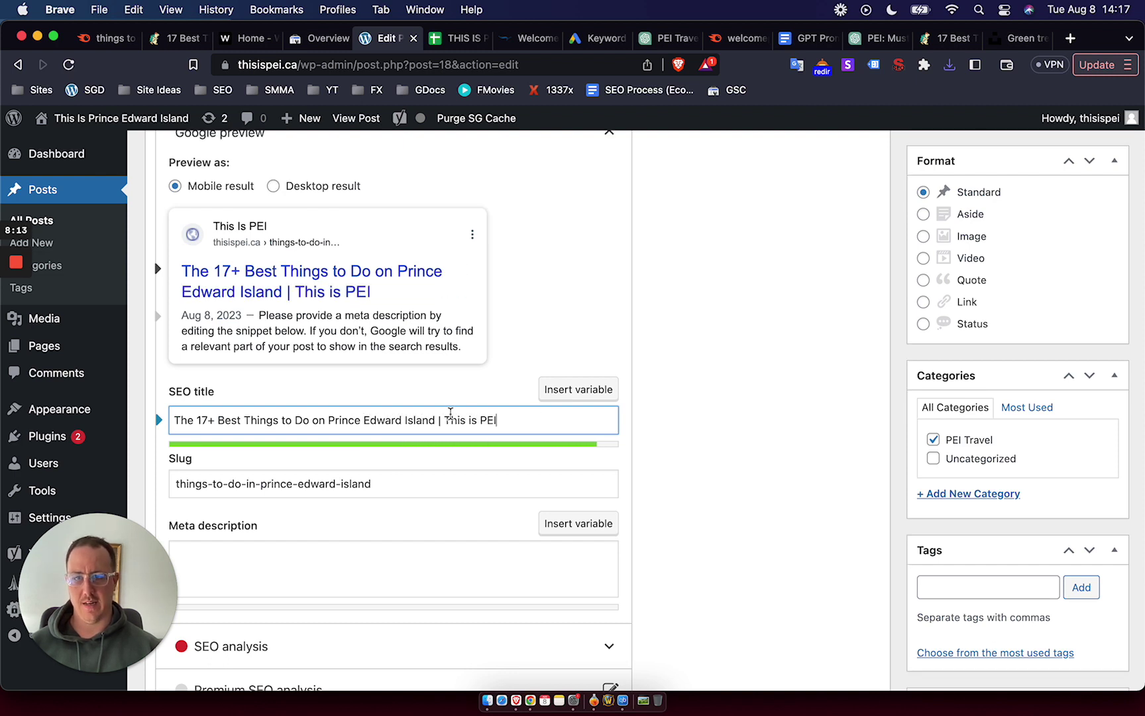
# Select the 'write a 118 character description for this topic please' line in GPT Prompts.
pyautogui.click(878, 37)
pyautogui.click(802, 38)
pyautogui.scroll(-15, 472, 359)
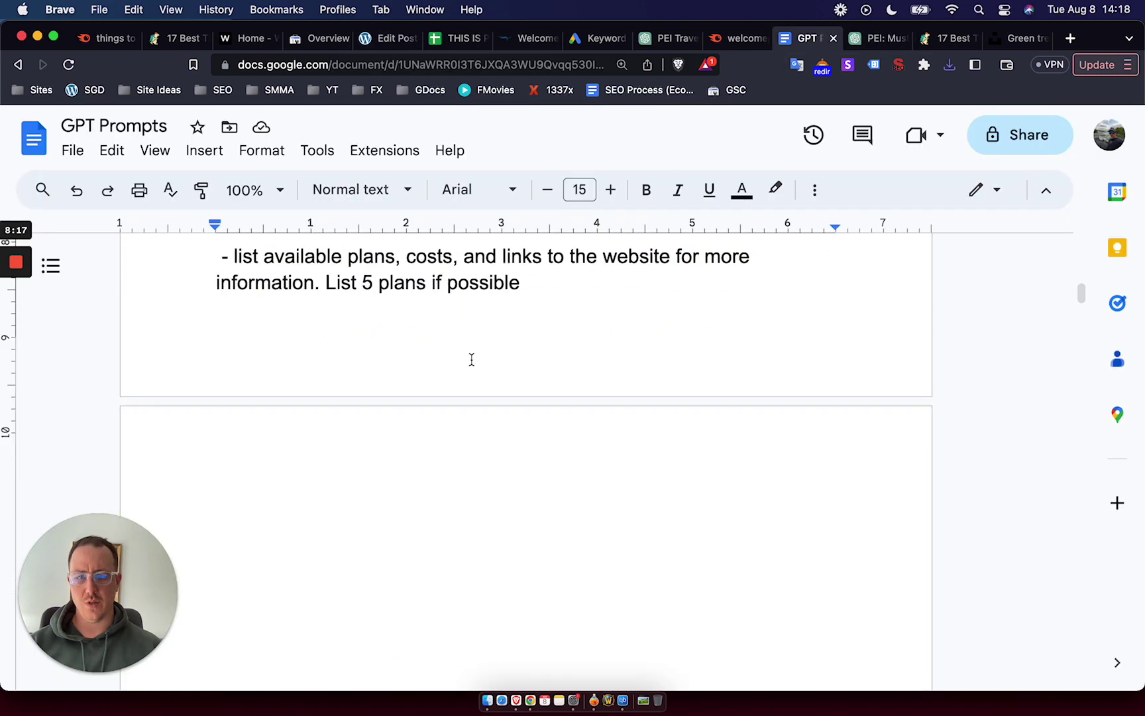
pyautogui.scroll(20, 472, 359)
pyautogui.doubleClick(527, 523)
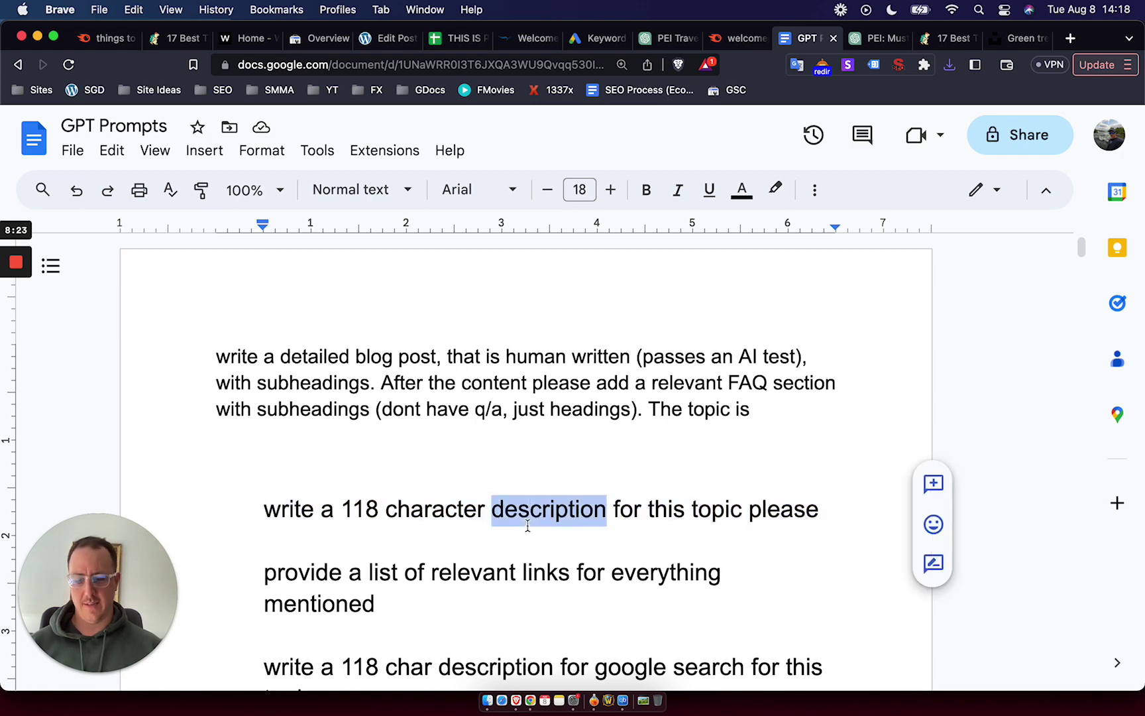
pyautogui.tripleClick(527, 524)
pyautogui.press('super+c')
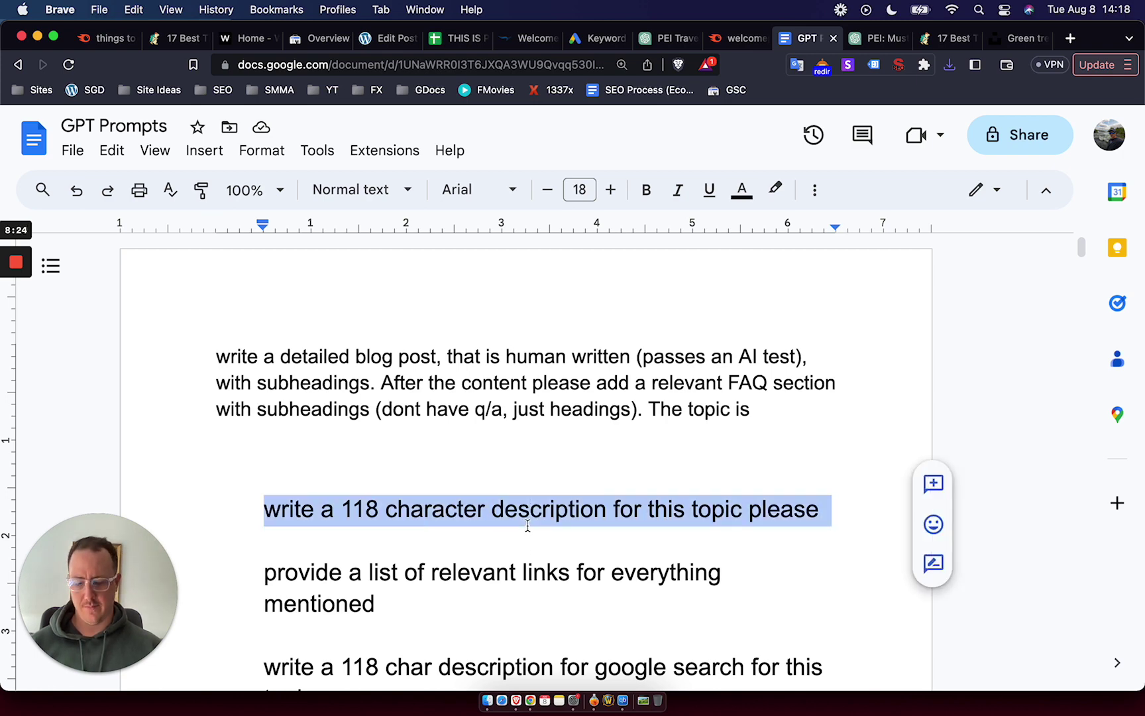
# Send ChatGPT the 118-character description prompt for an SEO search snippet and select its reply.
pyautogui.click(876, 45)
pyautogui.click(585, 607)
pyautogui.press('super+v')
pyautogui.press('super+a')
pyautogui.press('Left')
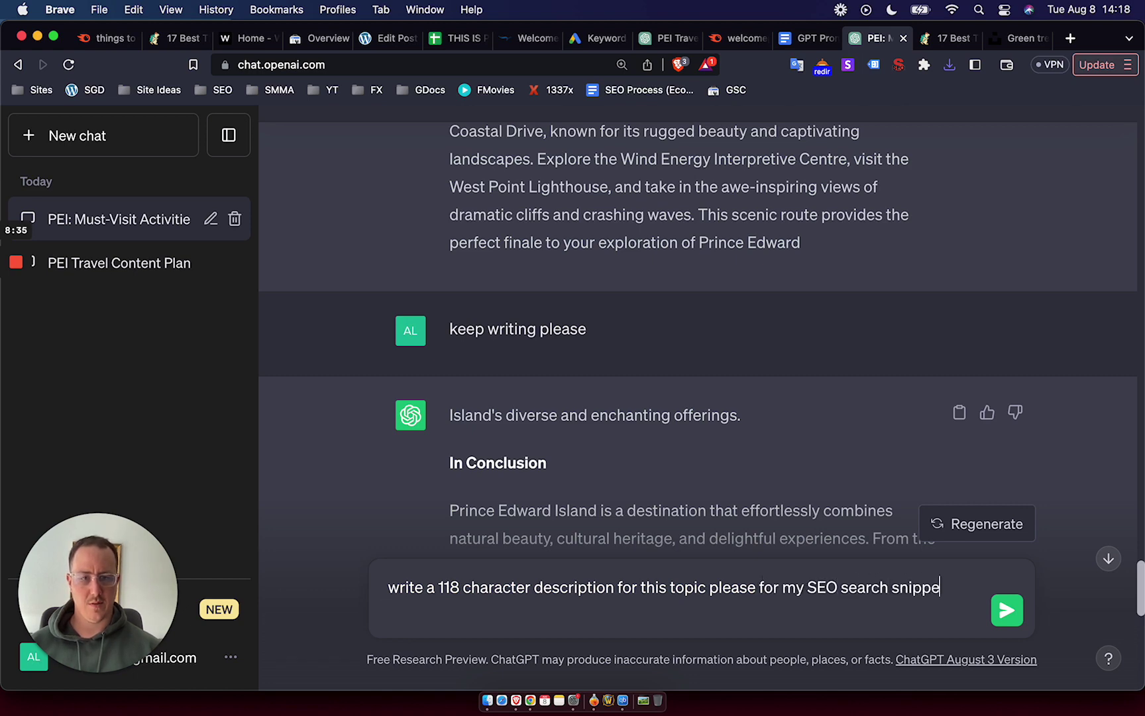
pyautogui.write('t')
pyautogui.press('Return')
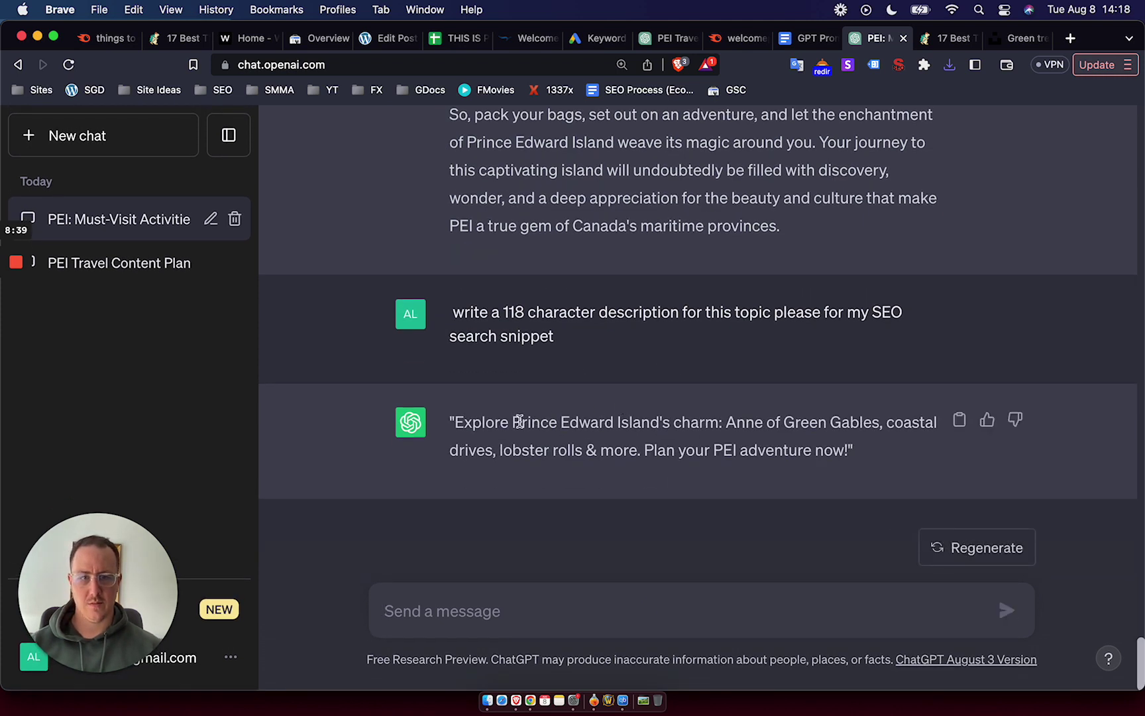
pyautogui.moveTo(457, 421); pyautogui.dragTo(845, 454)
pyautogui.press('super+c')
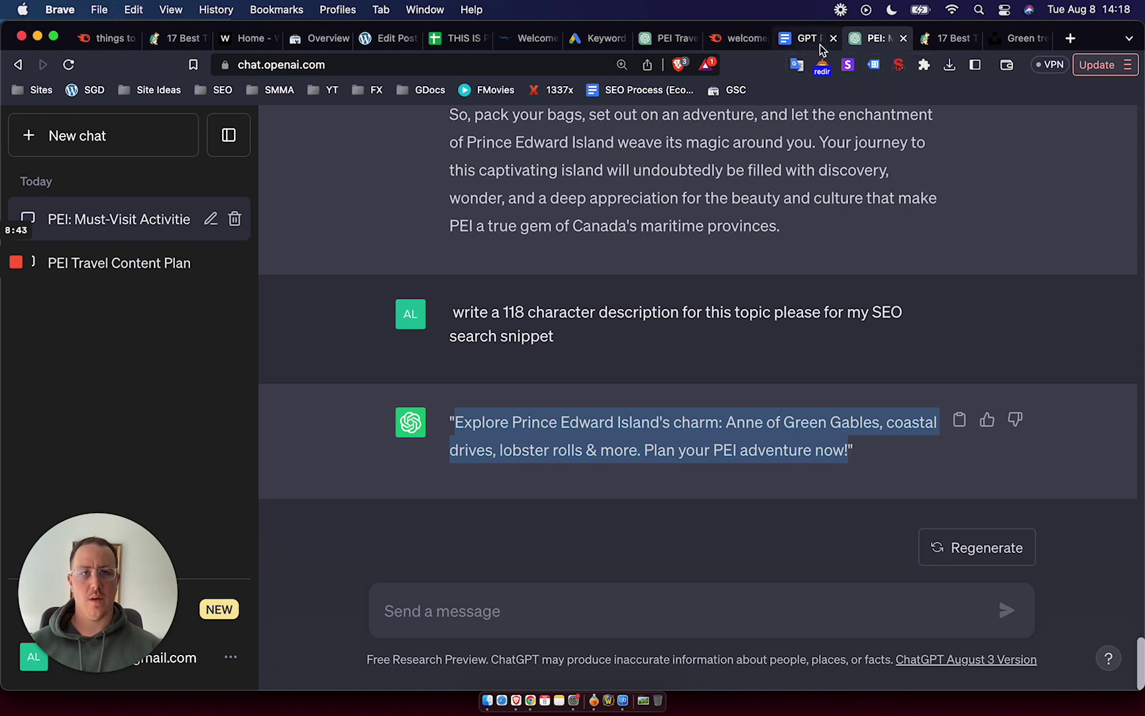
# Paste the ChatGPT snippet into the Yoast meta description field and save the draft.
pyautogui.click(389, 39)
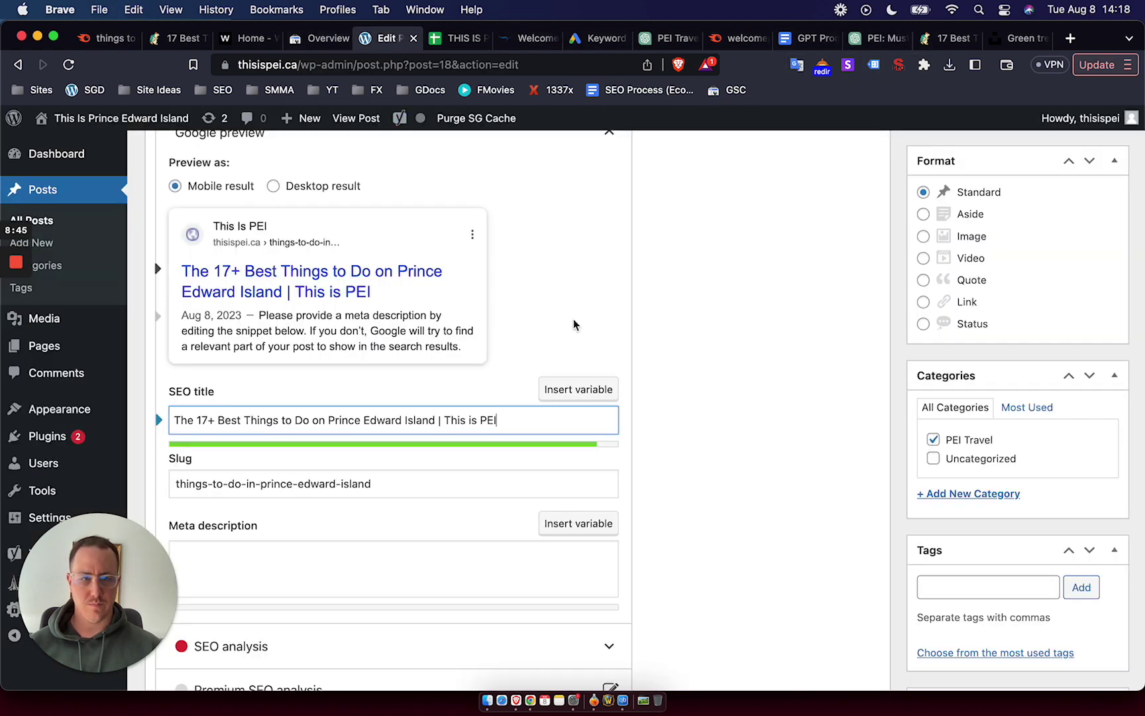
pyautogui.scroll(-3, 426, 478)
pyautogui.click(426, 478)
pyautogui.press('super+v')
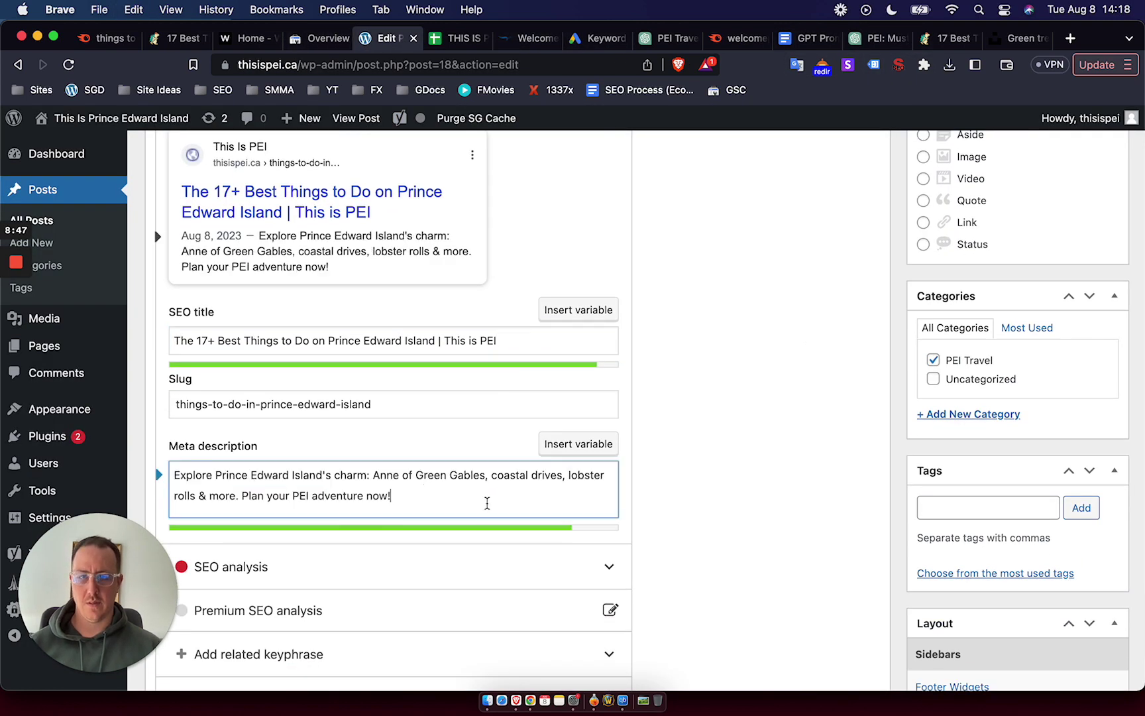
pyautogui.scroll(15, 450, 375)
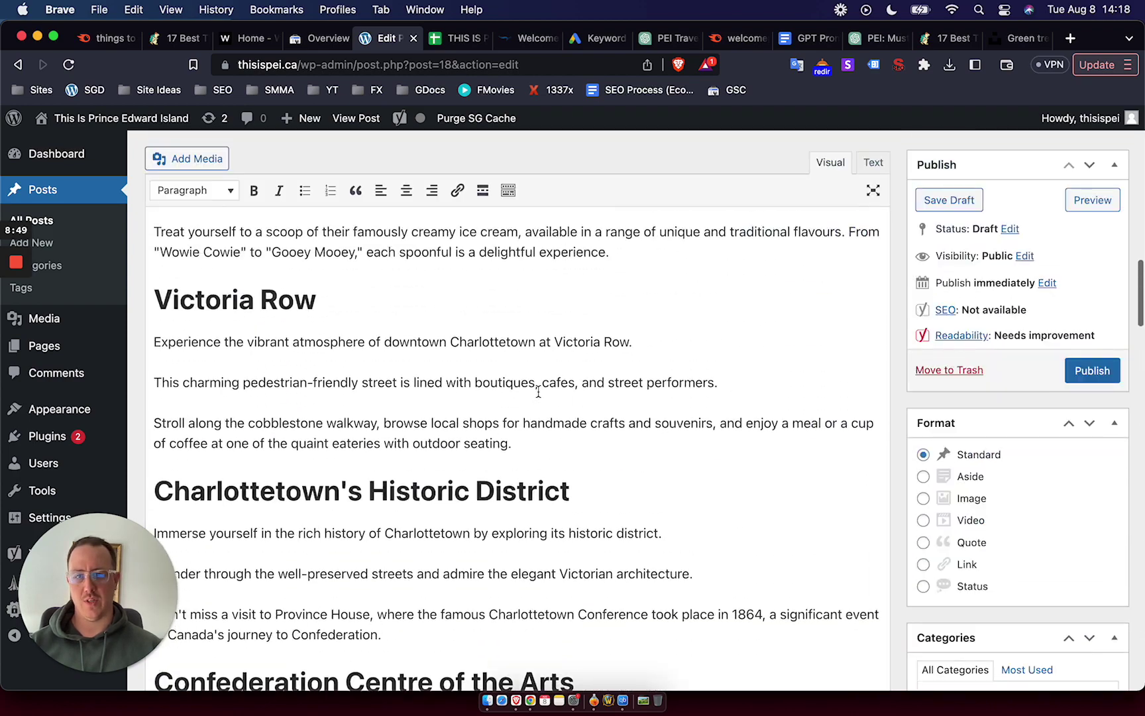
pyautogui.scroll(-1, 538, 391)
pyautogui.click(945, 286)
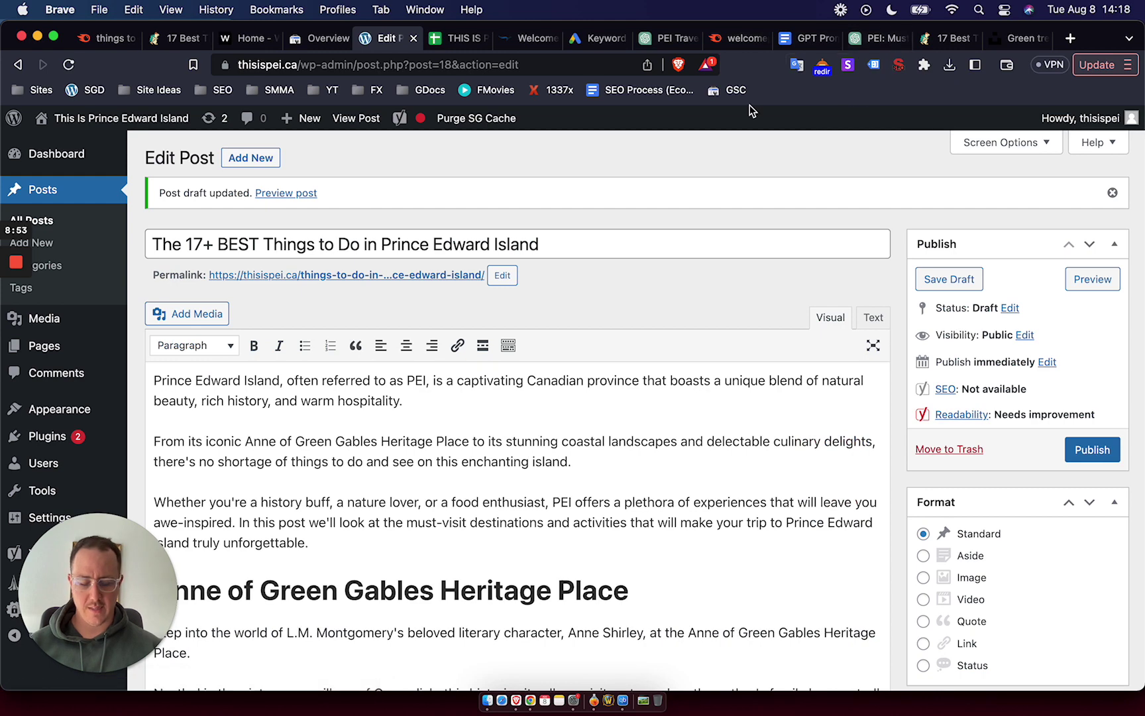
# Search Google for 'things to do in prince edward island' in a new tab.
pyautogui.press('super+t')
pyautogui.write('goo')
pyautogui.press('Return')
pyautogui.write('things do')
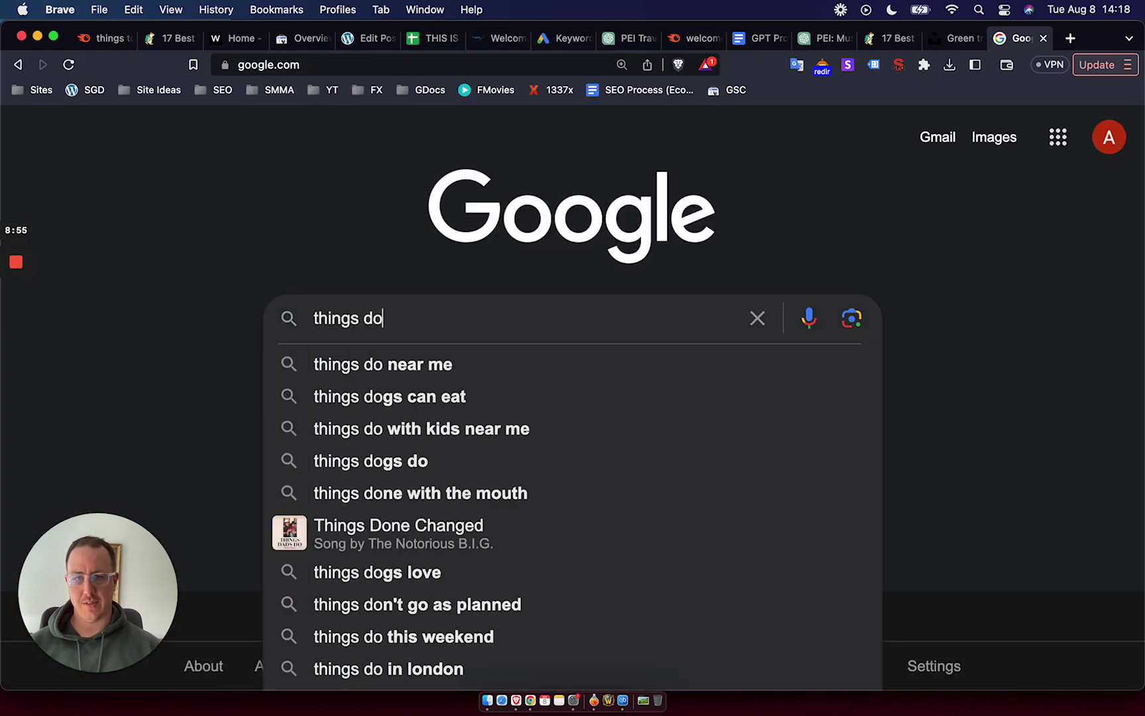
pyautogui.write(' do in prince')
pyautogui.press('super+a')
pyautogui.write('things ')
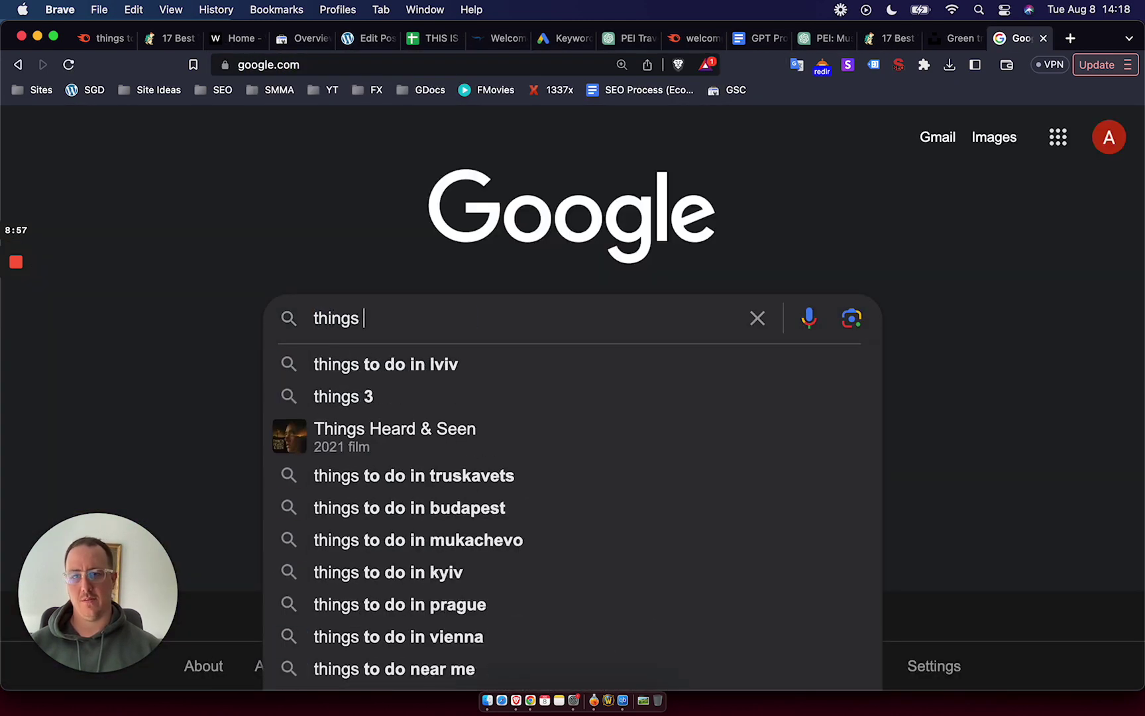
pyautogui.write('to do in prince edw')
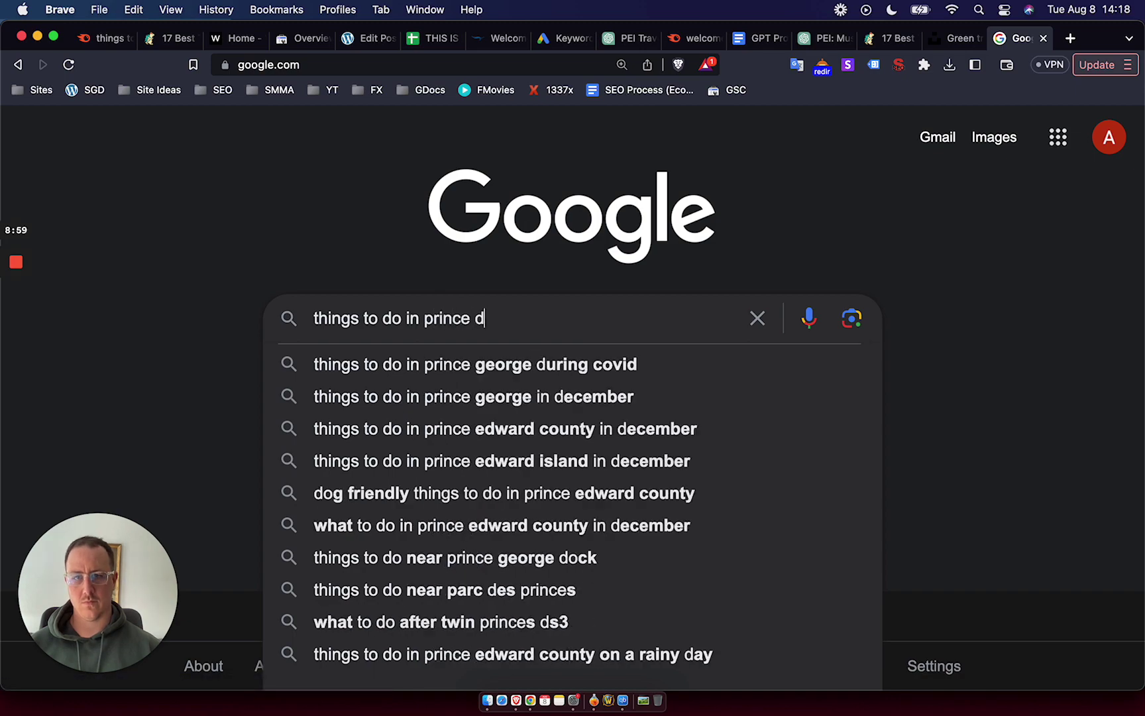
pyautogui.press('Down')
pyautogui.press('Down')
pyautogui.press('Return')
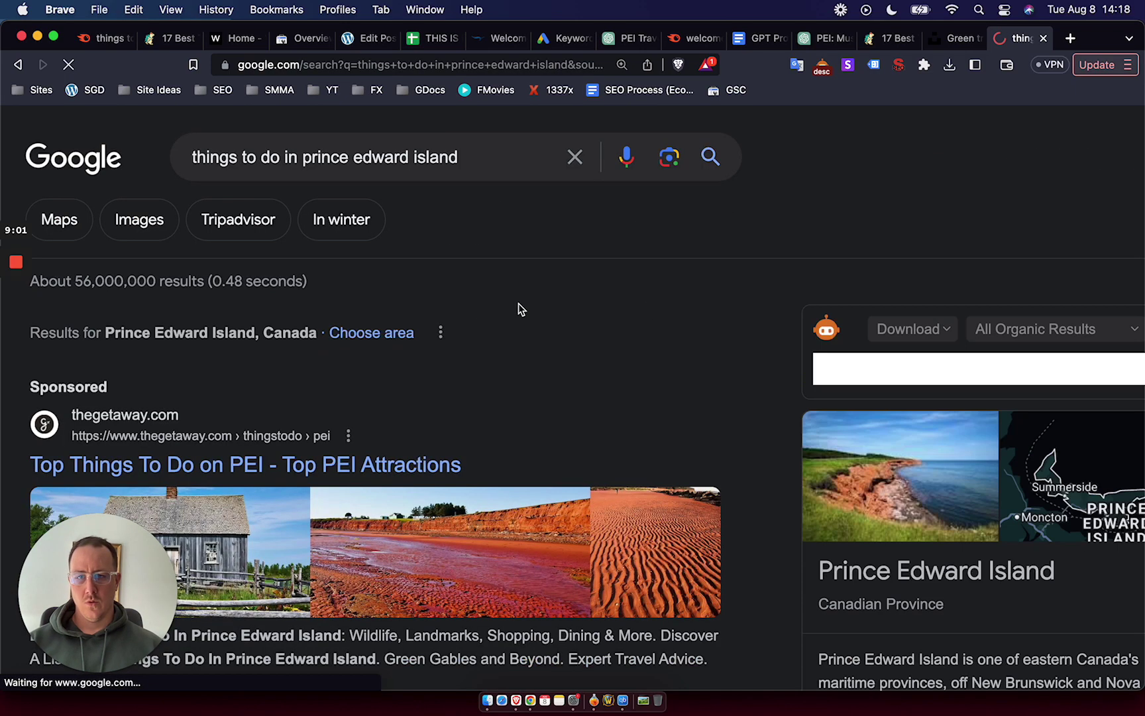
pyautogui.scroll(-10, 489, 306)
pyautogui.scroll(-8, 470, 316)
pyautogui.scroll(3, 435, 311)
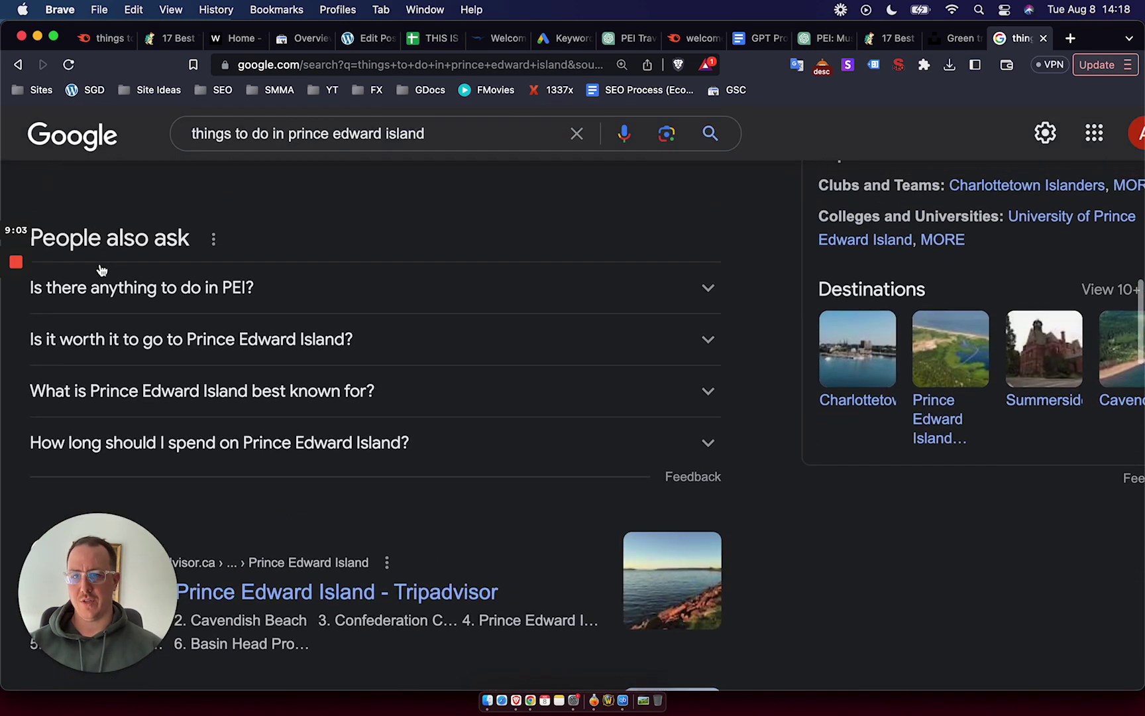
pyautogui.scroll(2, 127, 287)
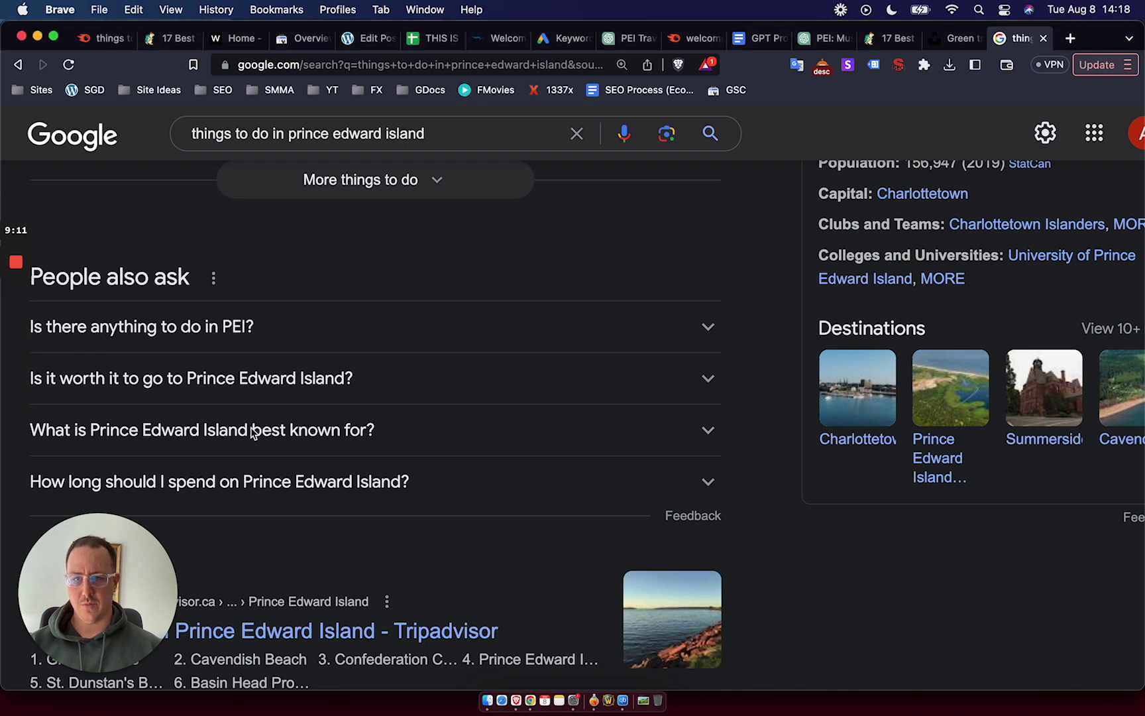
# Select all four People also ask questions in the results.
pyautogui.moveTo(434, 494); pyautogui.dragTo(180, 388)
pyautogui.moveTo(48, 361); pyautogui.dragTo(38, 344)
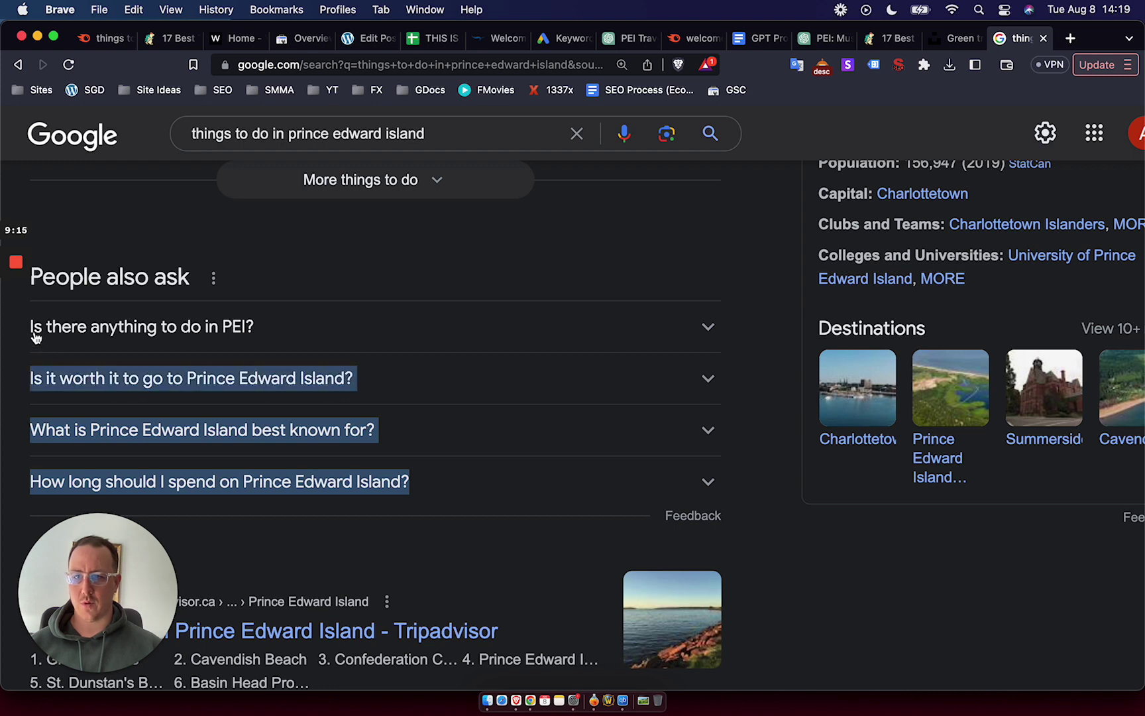
pyautogui.click(374, 563)
pyautogui.moveTo(411, 483); pyautogui.dragTo(21, 318)
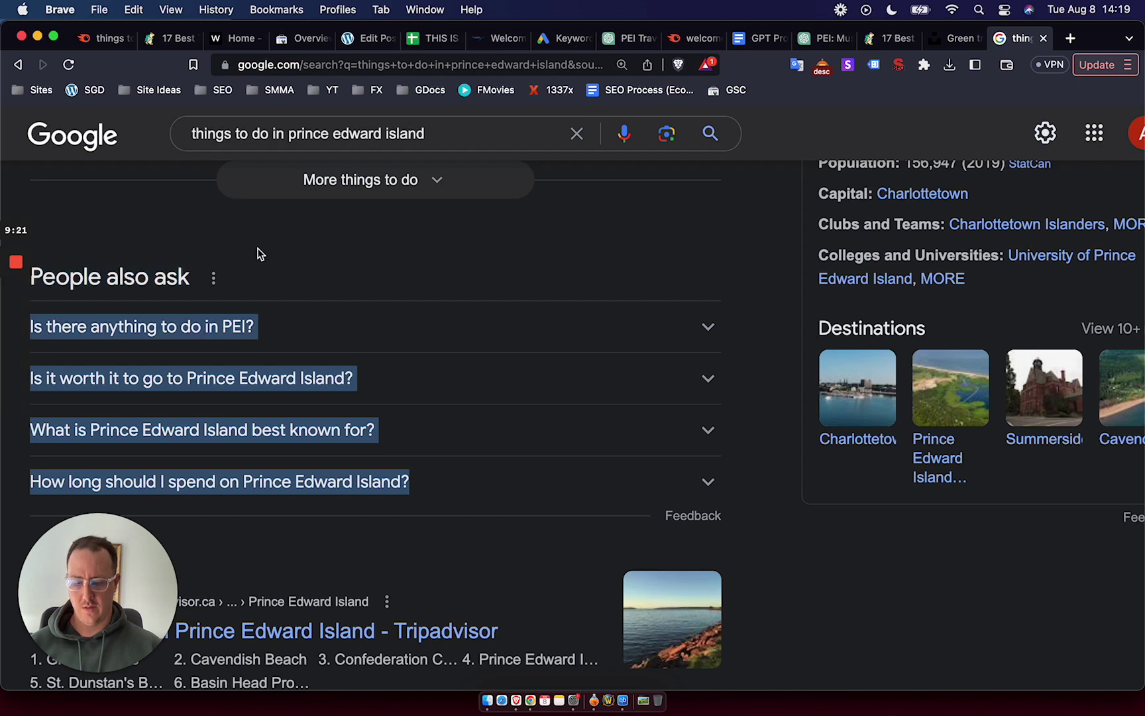
# Replace the Ontario park questions in the FAQ prompt with the four PEI questions and copy the prompt.
pyautogui.press('super+c')
pyautogui.click(760, 40)
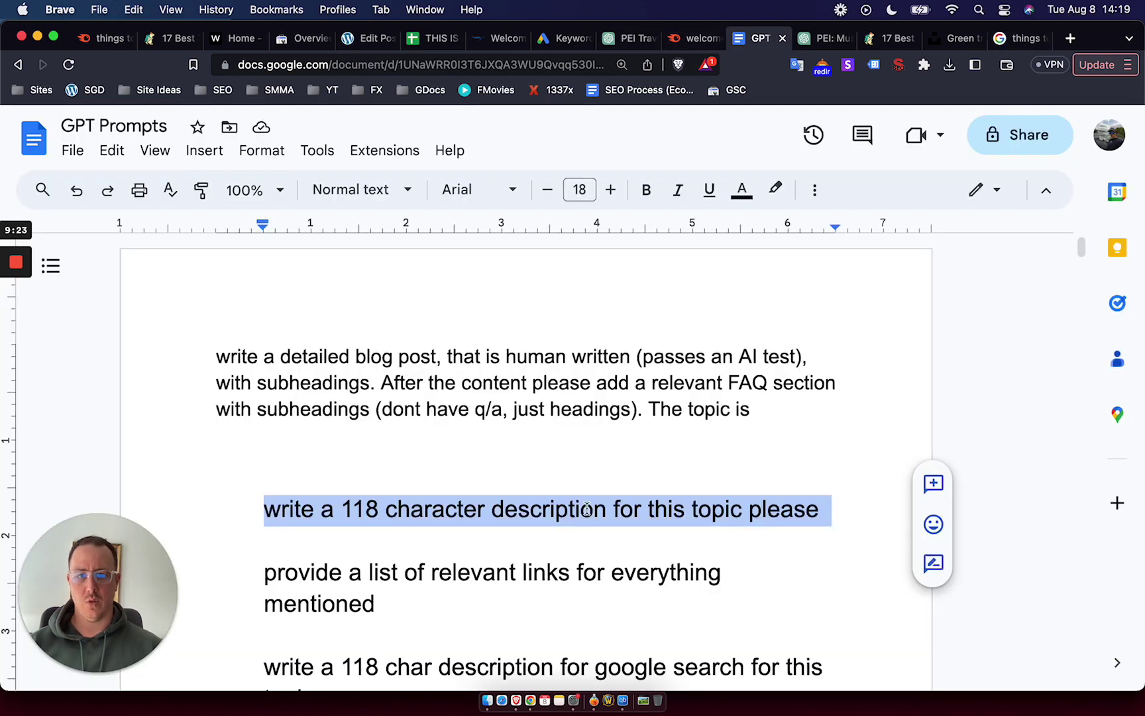
pyautogui.scroll(-20, 586, 509)
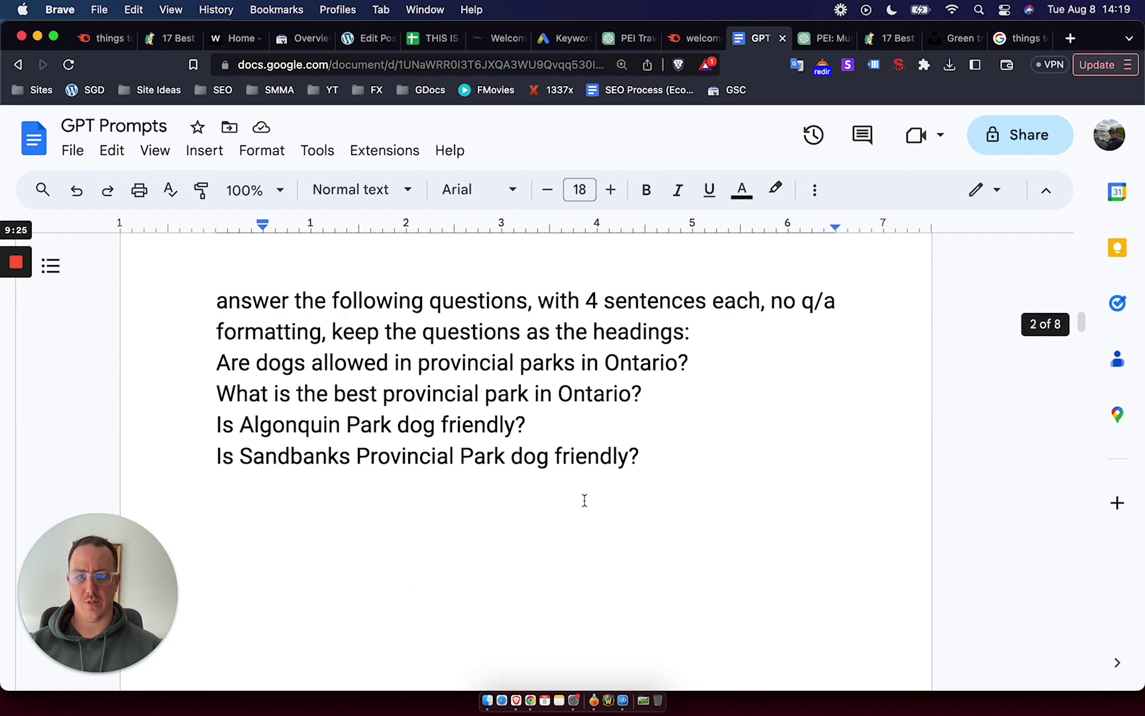
pyautogui.moveTo(658, 472); pyautogui.dragTo(197, 360)
pyautogui.press('BackSpace')
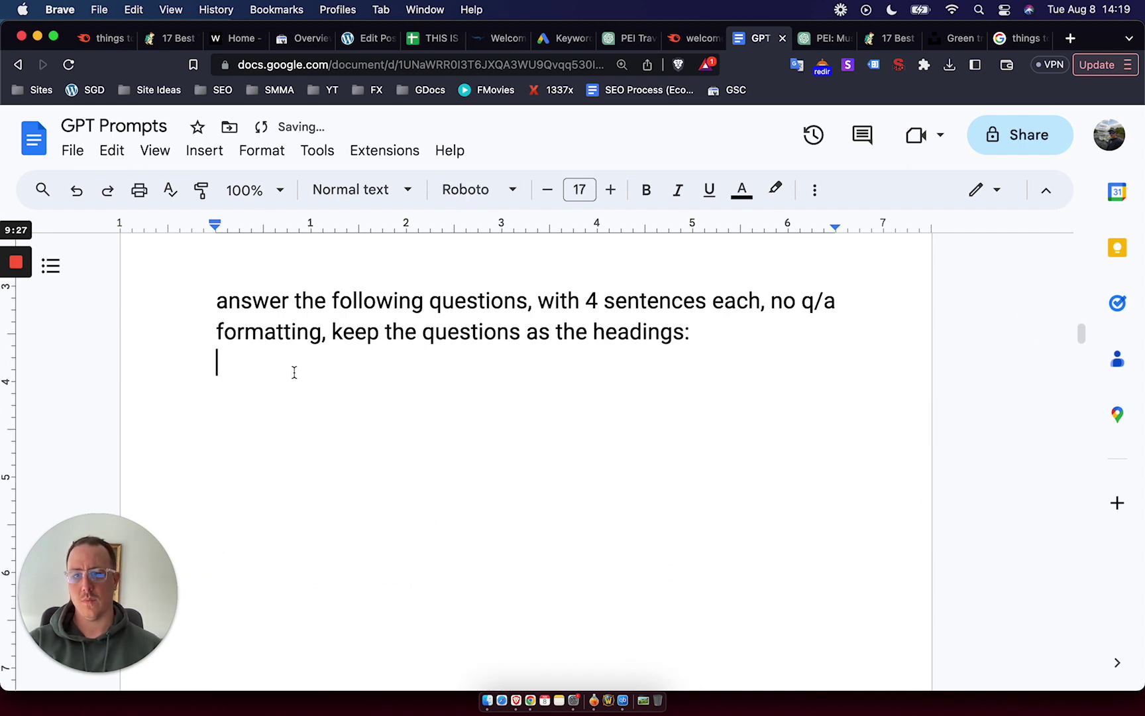
pyautogui.rightClick(294, 370)
pyautogui.click(405, 466)
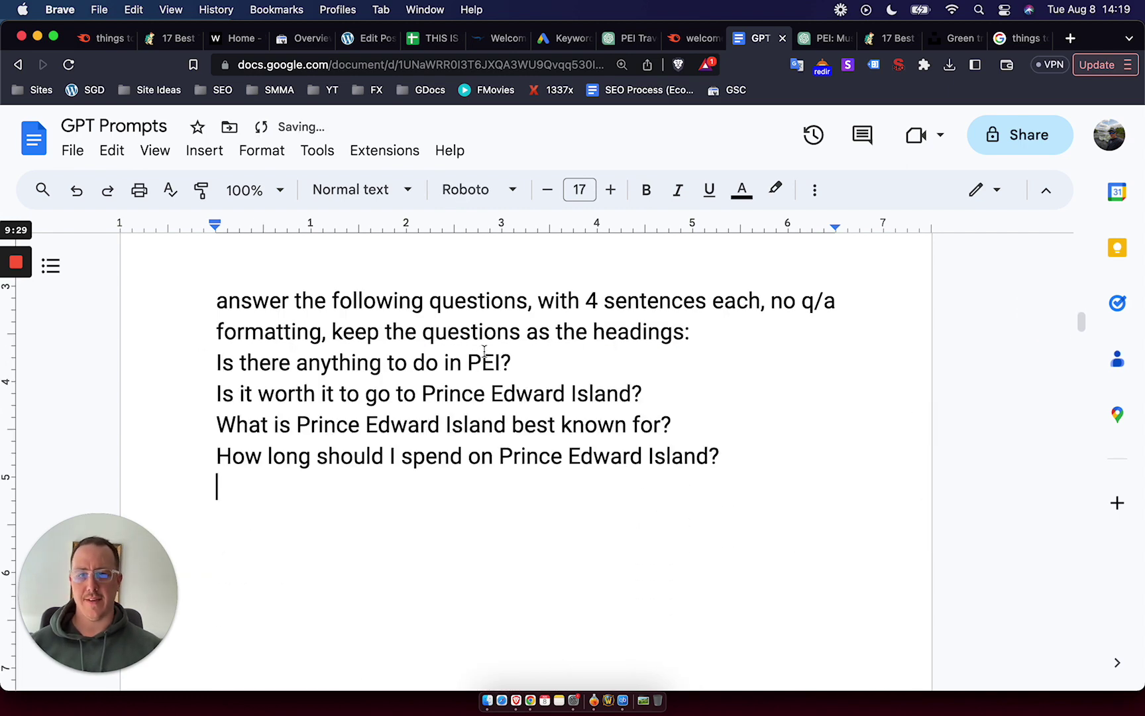
pyautogui.moveTo(217, 302); pyautogui.dragTo(726, 455)
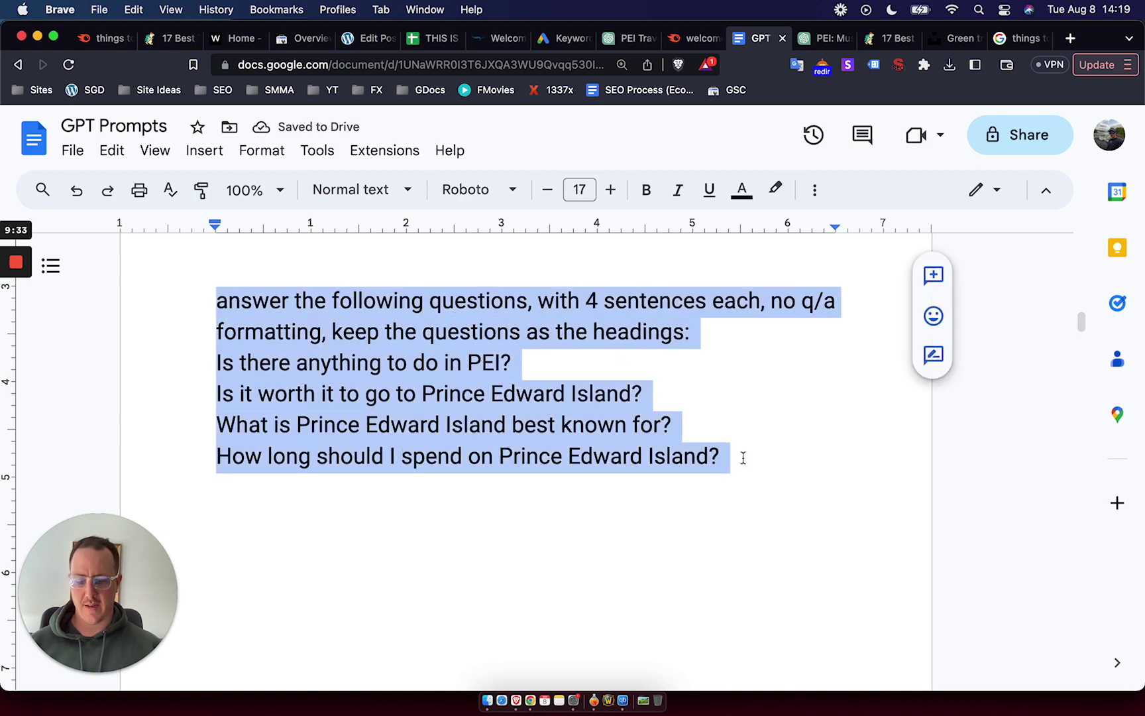
pyautogui.press('super+c')
# Paste the updated FAQ prompt into the PEI ChatGPT conversation and send it.
pyautogui.click(819, 40)
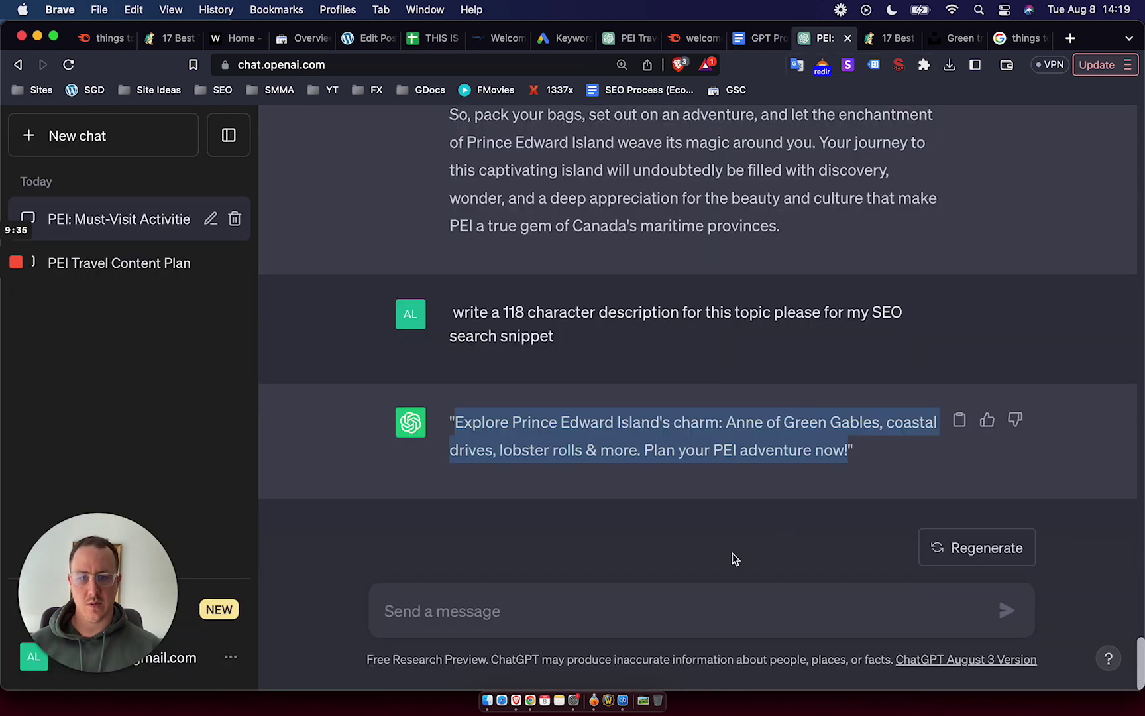
pyautogui.click(689, 606)
pyautogui.press('super+v')
pyautogui.press('Return')
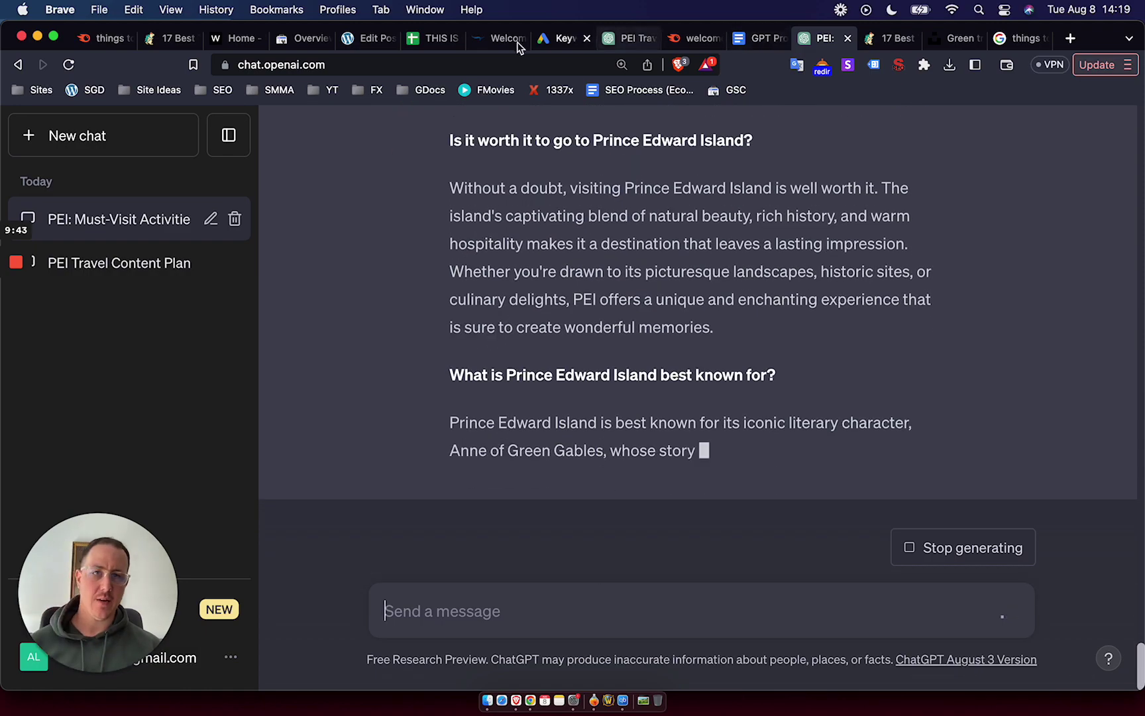
# Insert an empty paragraph after the North Cape paragraph, before the closing heading.
pyautogui.click(369, 40)
pyautogui.scroll(-15, 374, 346)
pyautogui.scroll(-20, 373, 346)
pyautogui.scroll(12, 464, 358)
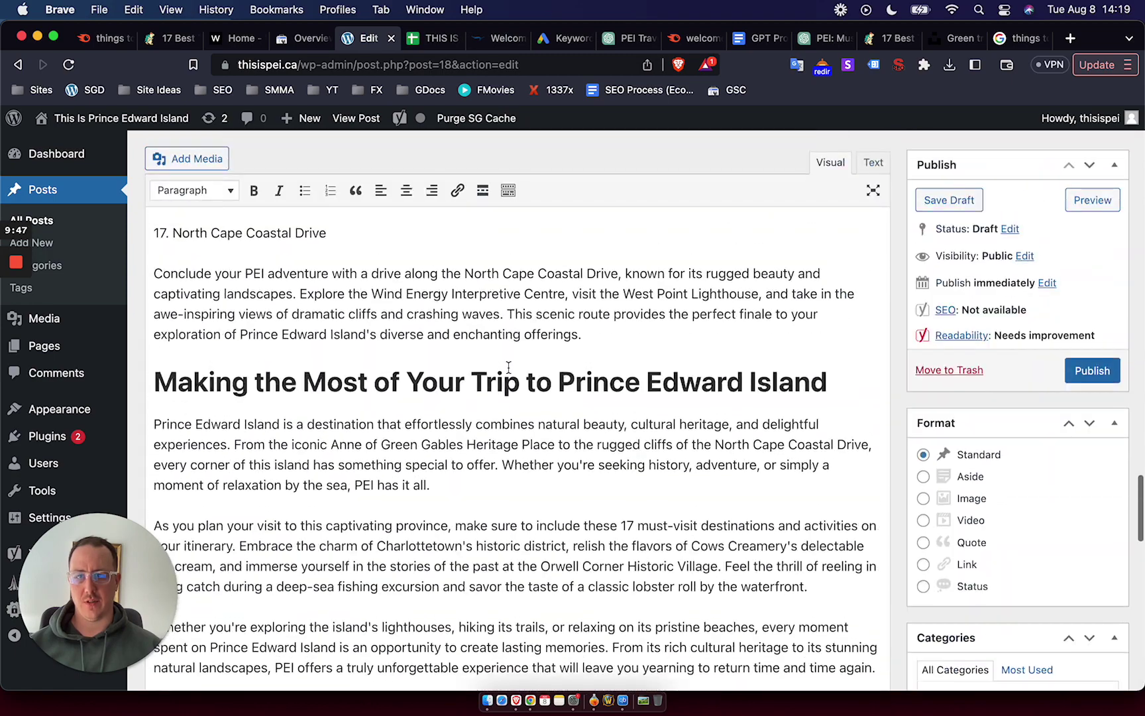
pyautogui.click(616, 363)
pyautogui.press('Left')
pyautogui.press('Return')
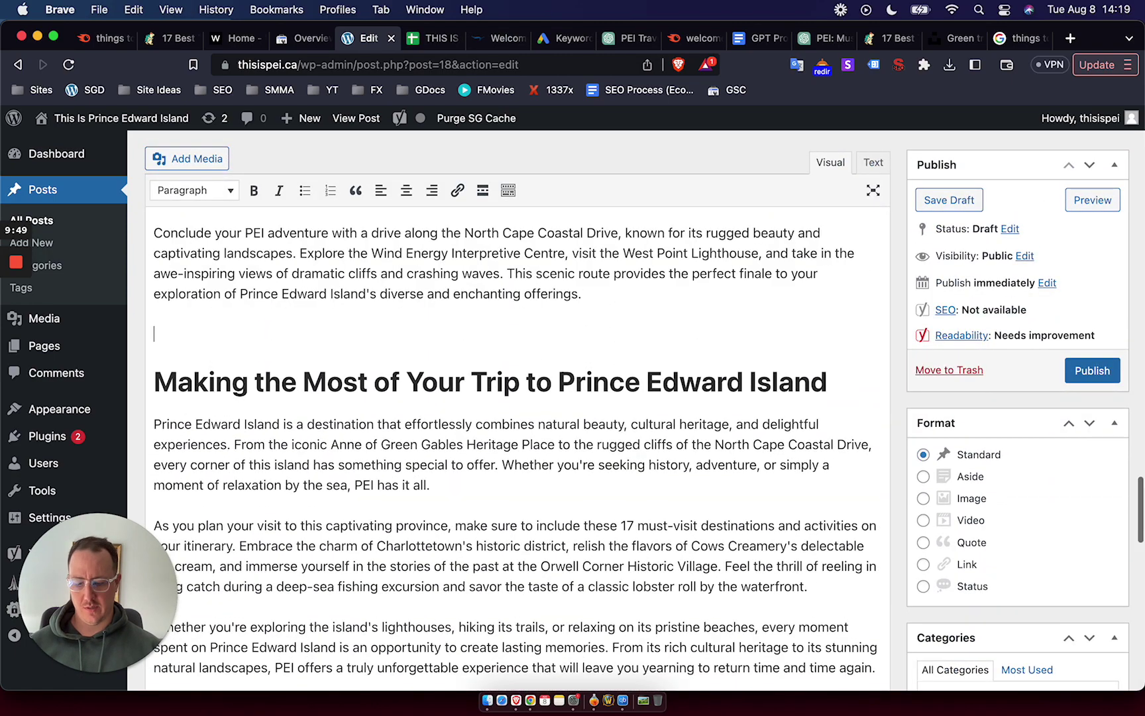
# Add a bold 'FAQ' Heading 2 there with an empty paragraph beneath it.
pyautogui.write('FA')
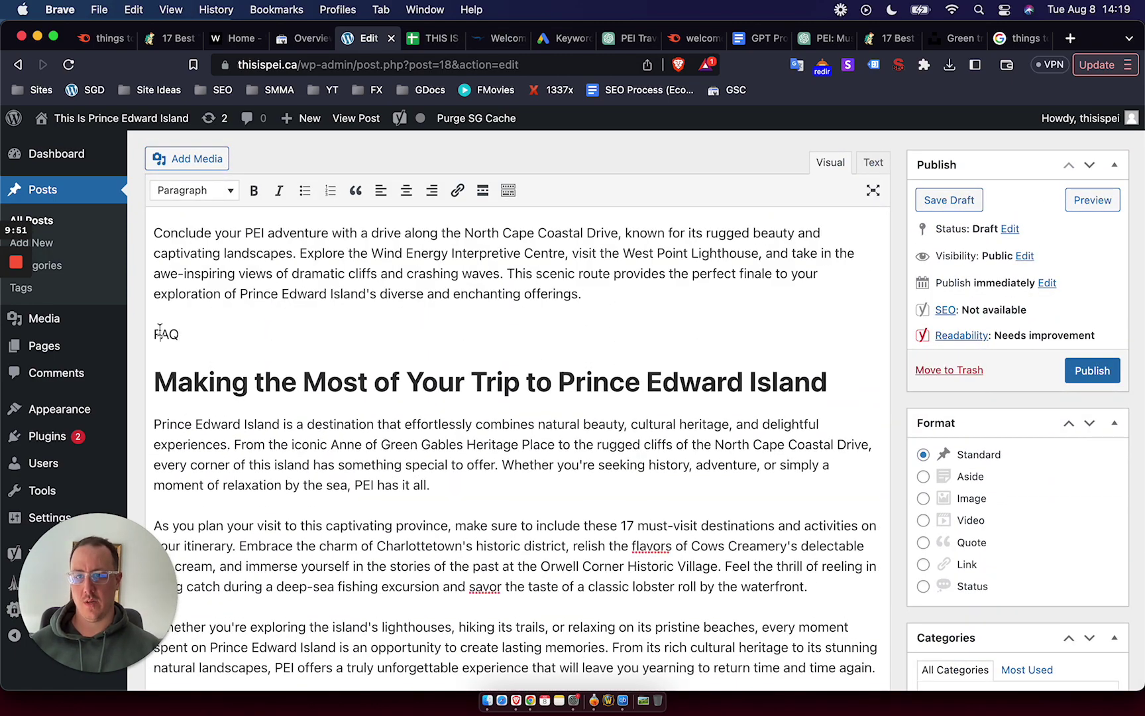
pyautogui.write('Q')
pyautogui.doubleClick(160, 333)
pyautogui.press('super+b')
pyautogui.click(194, 190)
pyautogui.click(226, 294)
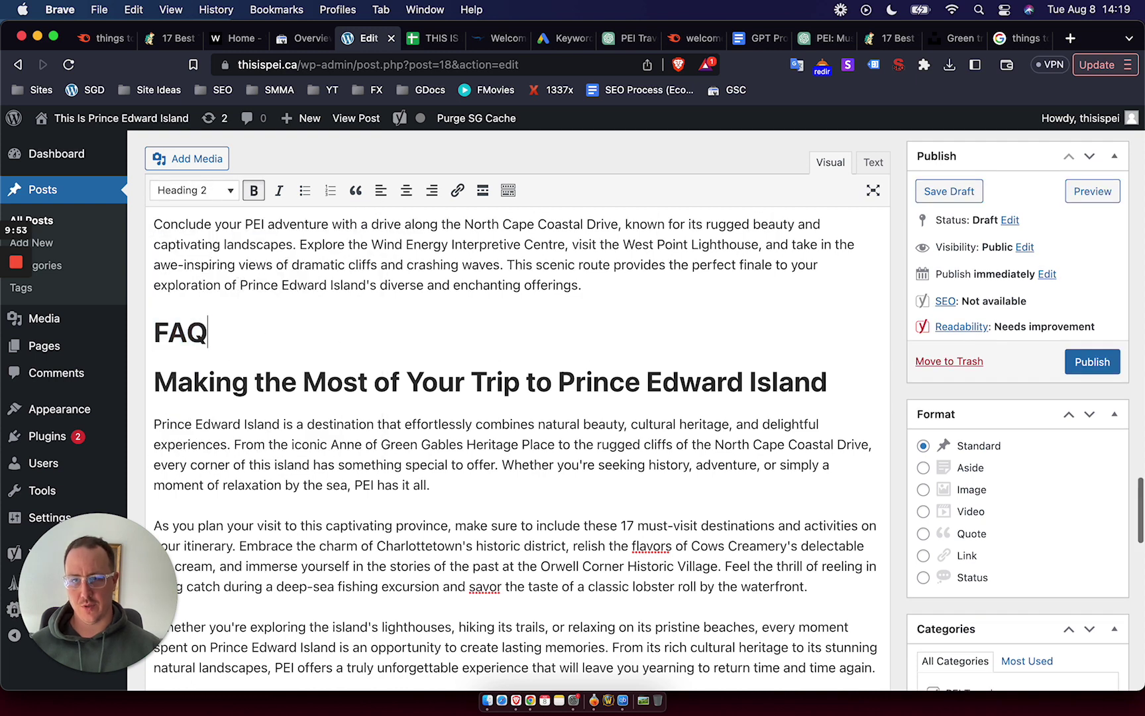
pyautogui.press('Return')
pyautogui.click(903, 63)
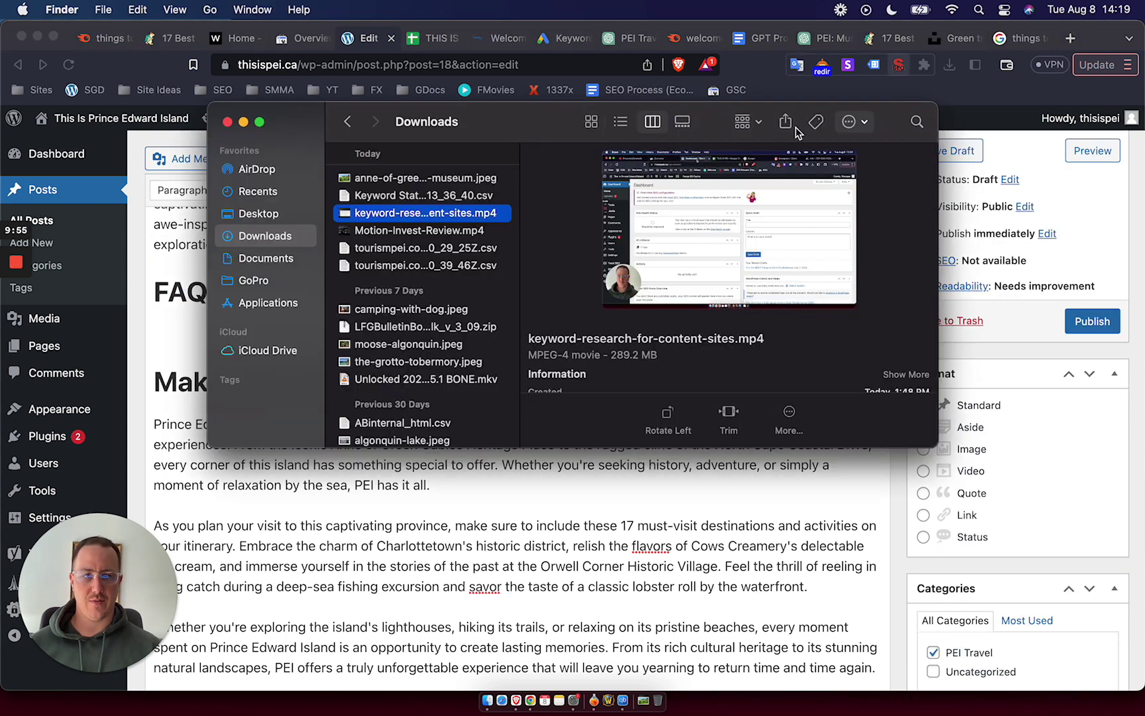
# Select ChatGPT's FAQ text from 'Is there anything to do in PEI?' through the trip-length answer.
pyautogui.click(782, 93)
pyautogui.click(823, 38)
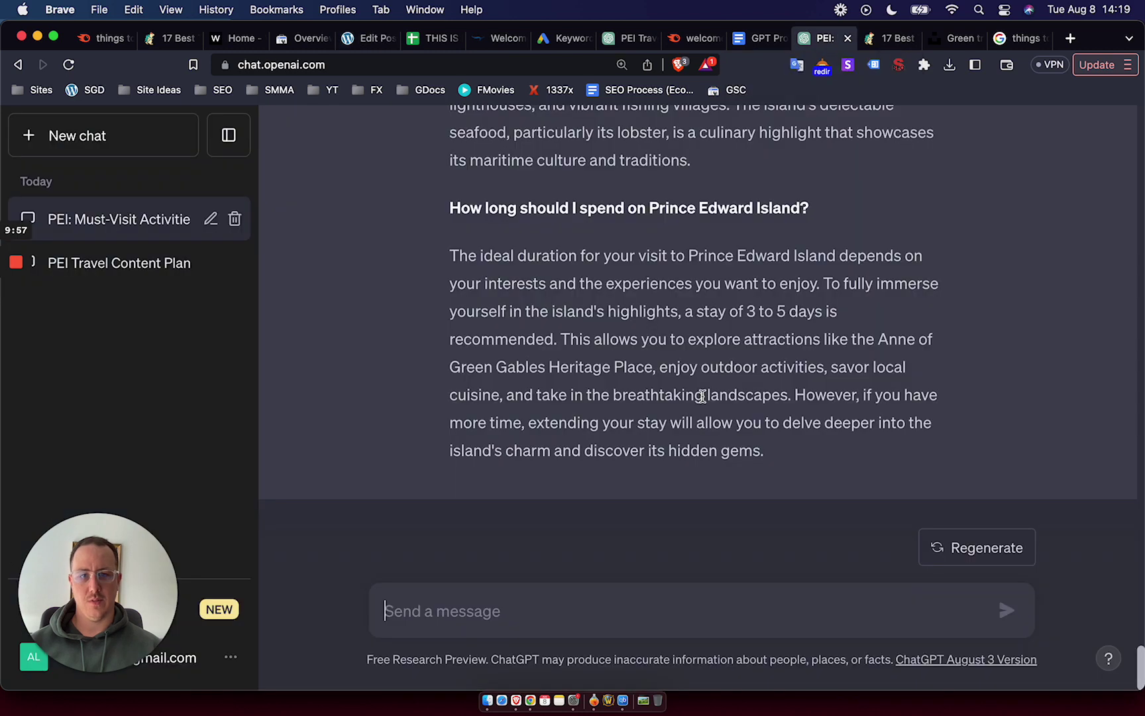
pyautogui.moveTo(772, 426); pyautogui.dragTo(550, 344)
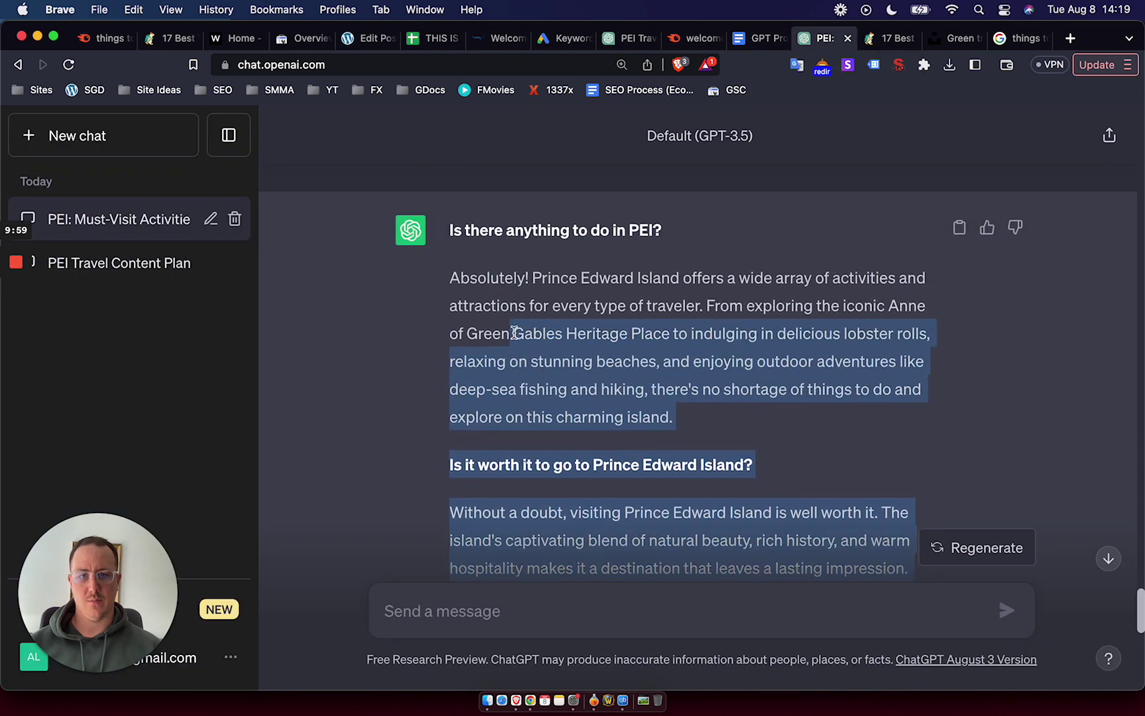
pyautogui.moveTo(512, 304); pyautogui.dragTo(453, 223)
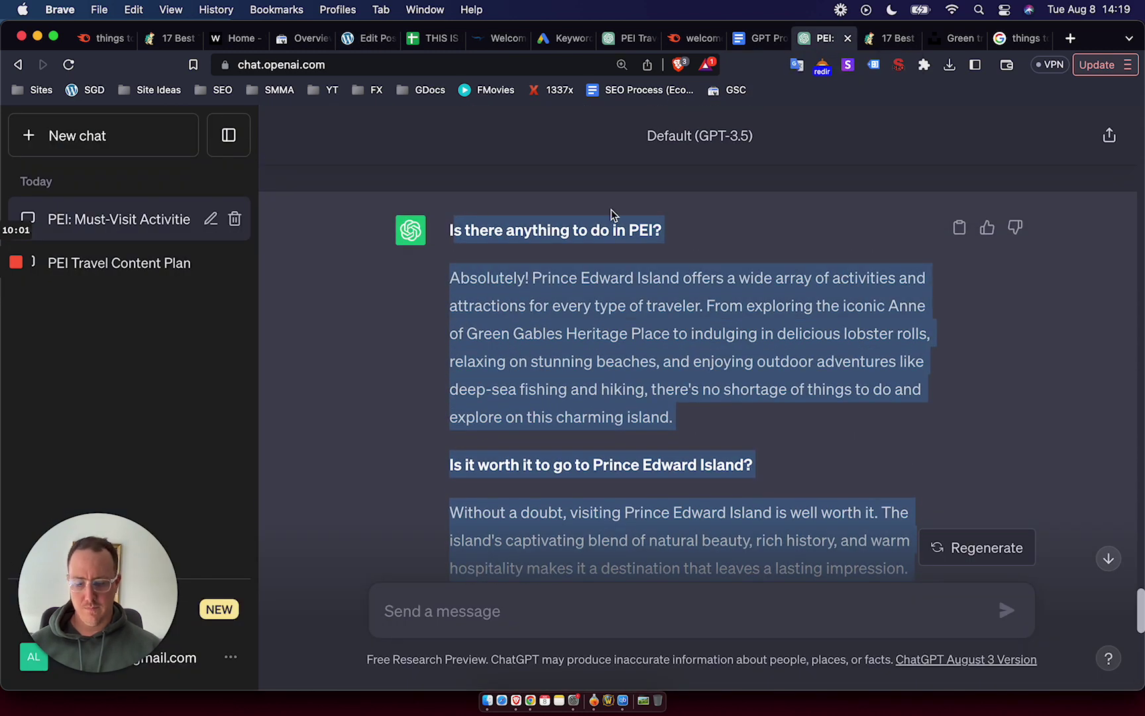
pyautogui.click(498, 364)
pyautogui.moveTo(450, 234); pyautogui.dragTo(818, 462)
pyautogui.scroll(-10, 787, 417)
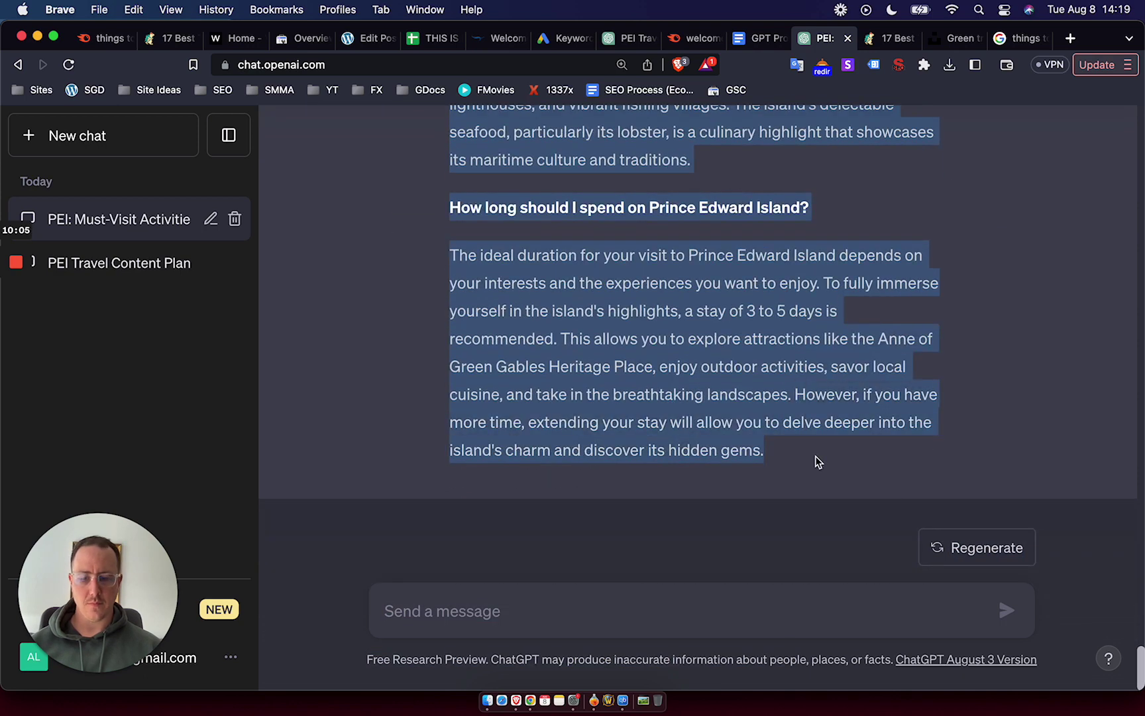
# Paste the FAQ text unformatted under the FAQ heading and make 'Is there anything to do in PEI?' a bold Heading 3.
pyautogui.click(373, 43)
pyautogui.rightClick(215, 327)
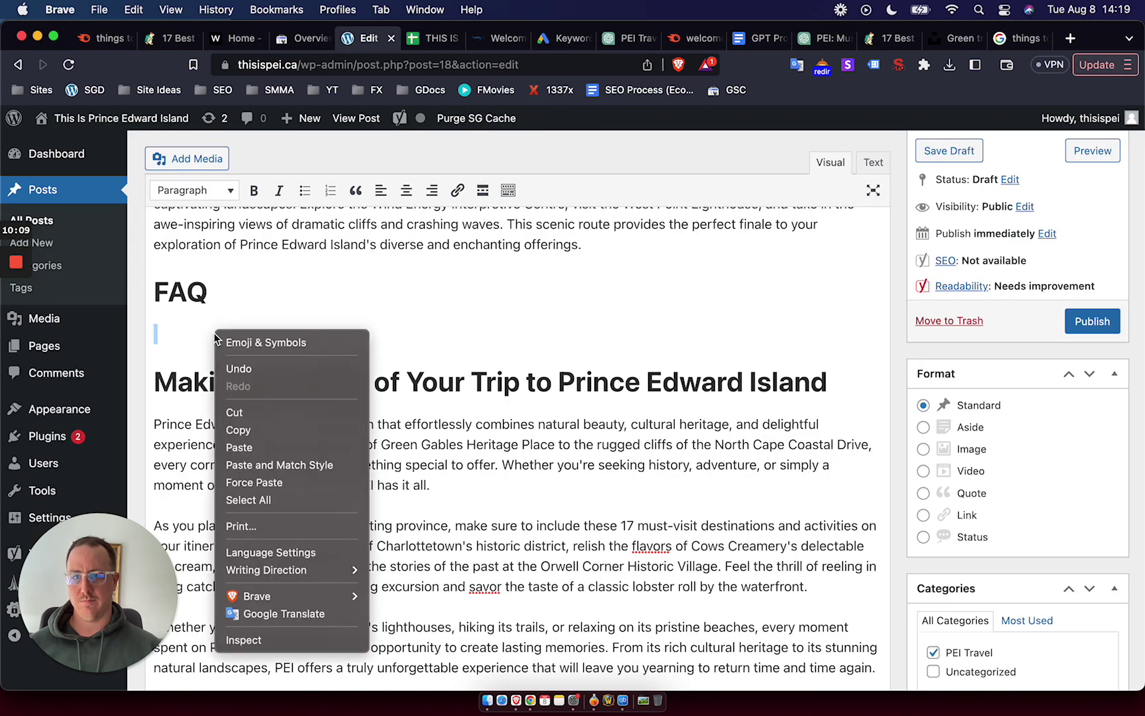
pyautogui.click(278, 463)
pyautogui.tripleClick(208, 329)
pyautogui.press('super+b')
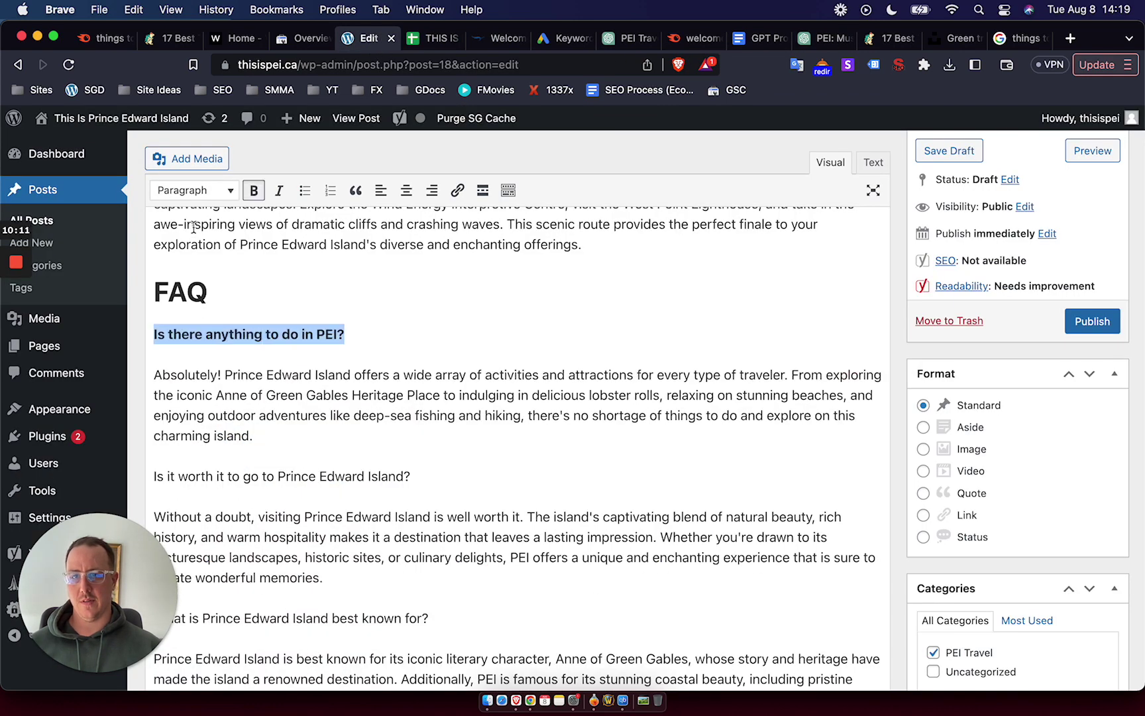
pyautogui.click(186, 191)
pyautogui.click(215, 332)
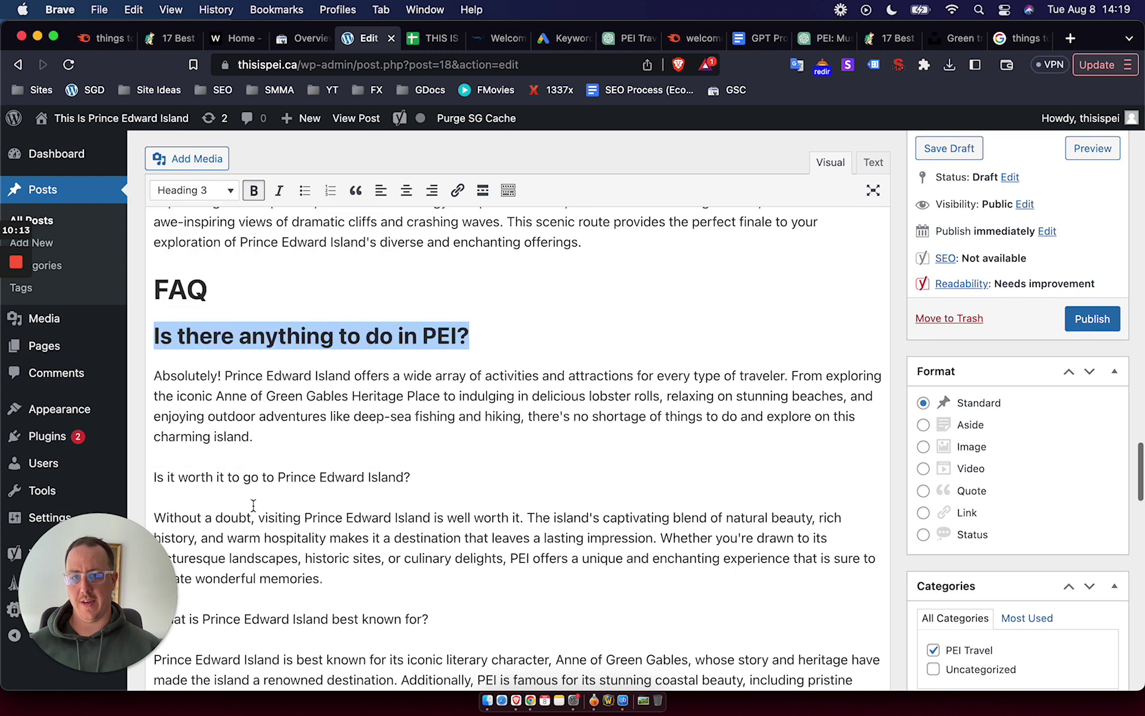
# Make 'Is it worth it to go to Prince Edward Island?' a bold Heading 3.
pyautogui.click(243, 478)
pyautogui.tripleClick(243, 477)
pyautogui.press('super+b')
pyautogui.click(210, 192)
pyautogui.click(218, 332)
pyautogui.click(206, 192)
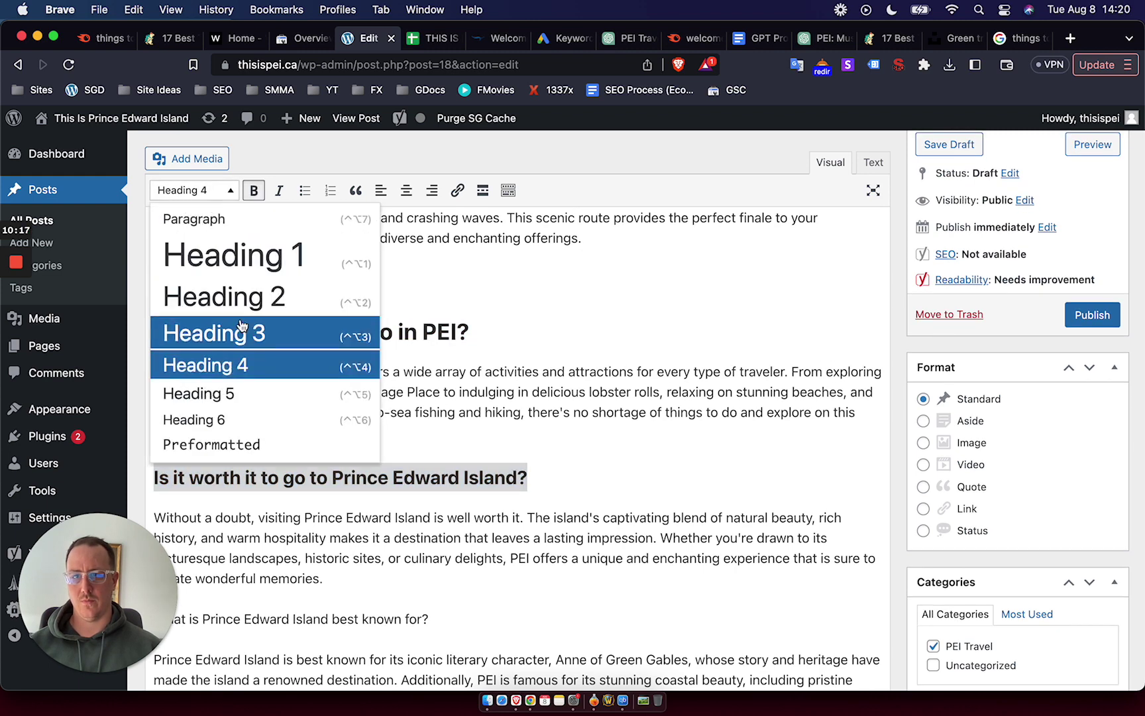
pyautogui.click(219, 335)
# Make 'What is Prince Edward Island best known for?' a bold Heading 3.
pyautogui.scroll(-3, 398, 398)
pyautogui.click(278, 461)
pyautogui.tripleClick(279, 461)
pyautogui.press('super+b')
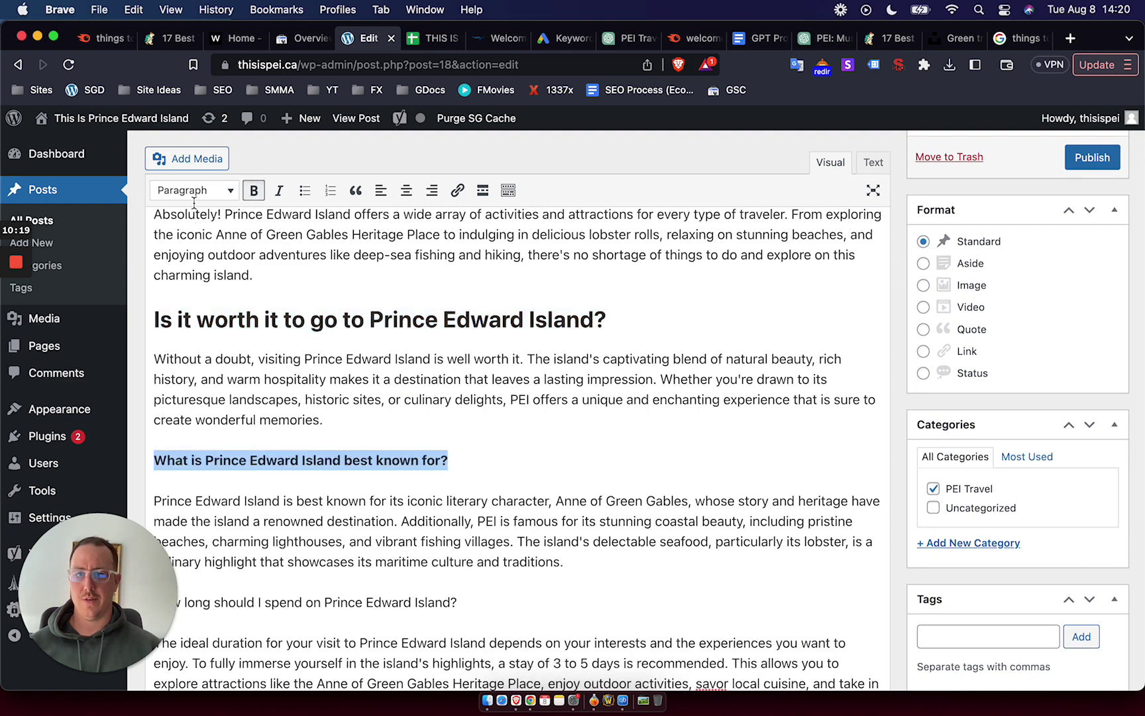
pyautogui.click(191, 191)
pyautogui.click(212, 332)
# Make 'How long should I spend on Prince Edward Island?' a bold Heading 3.
pyautogui.scroll(-1, 287, 397)
pyautogui.scroll(-3, 287, 396)
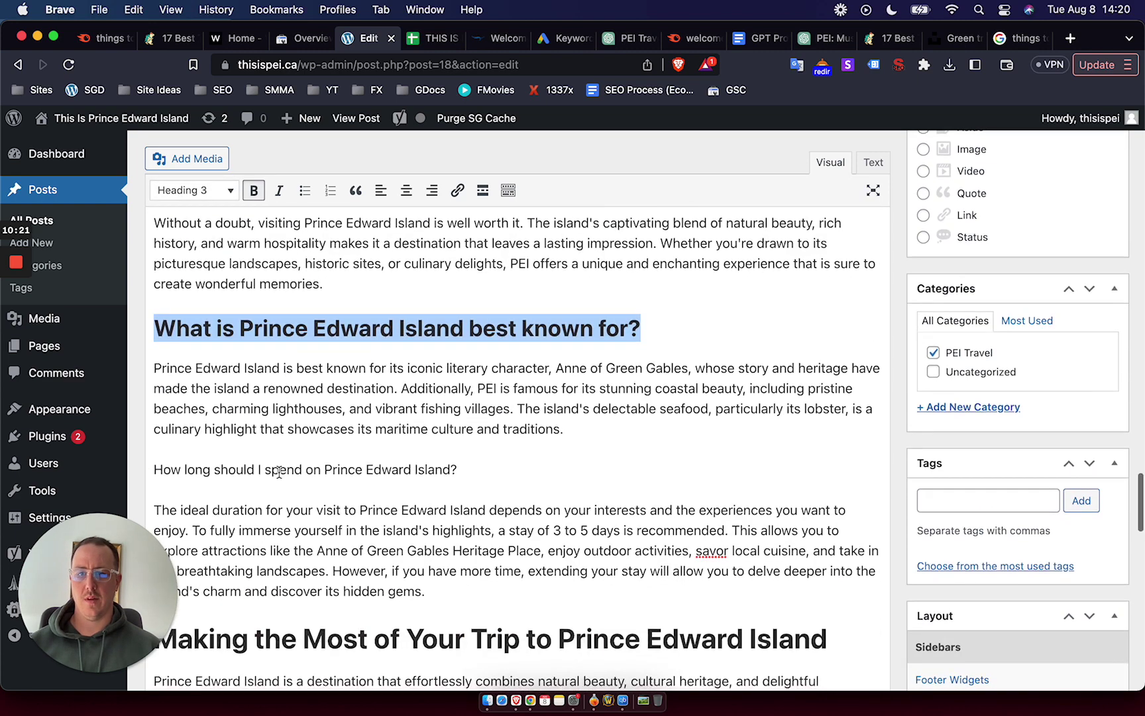
pyautogui.tripleClick(286, 471)
pyautogui.press('super+b')
pyautogui.click(194, 191)
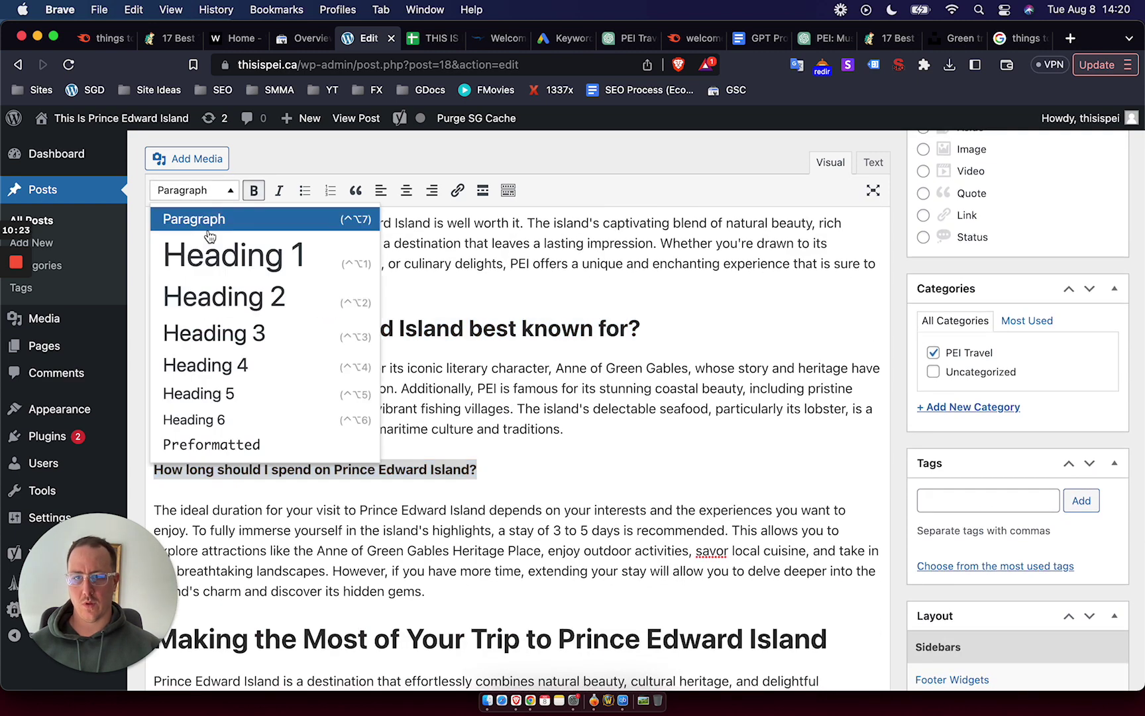
pyautogui.click(250, 332)
# Save the post with its formatted FAQ section as a draft.
pyautogui.scroll(1, 646, 517)
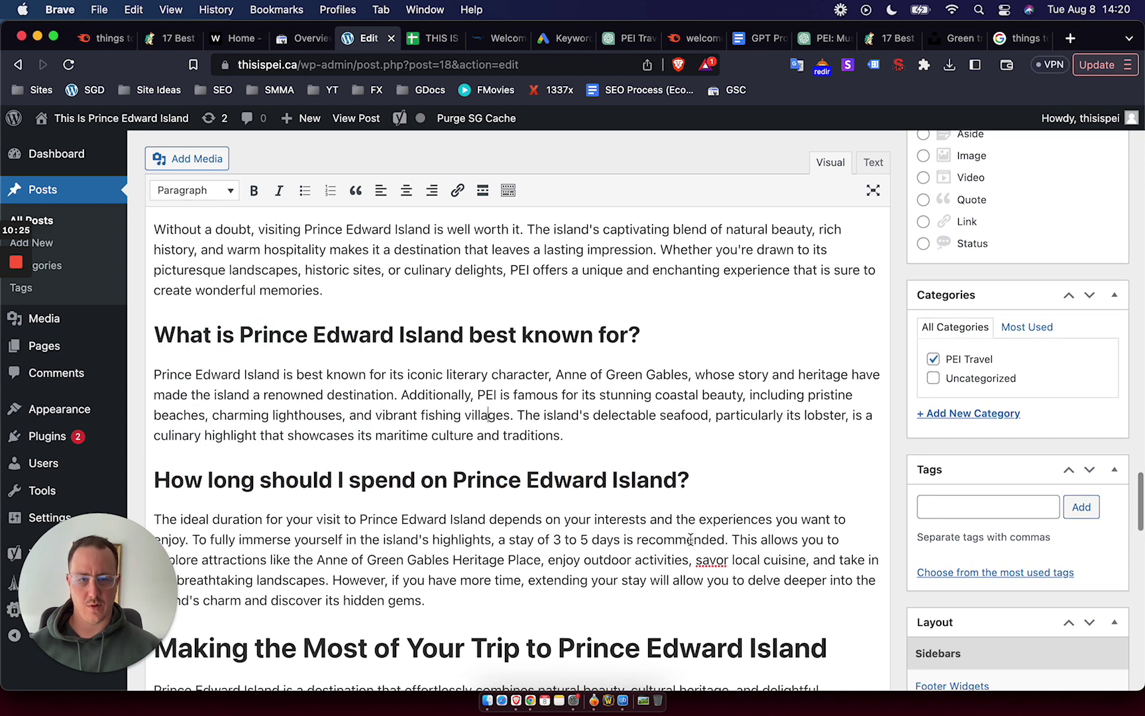
pyautogui.scroll(1, 910, 361)
pyautogui.scroll(-20, 910, 361)
pyautogui.click(963, 209)
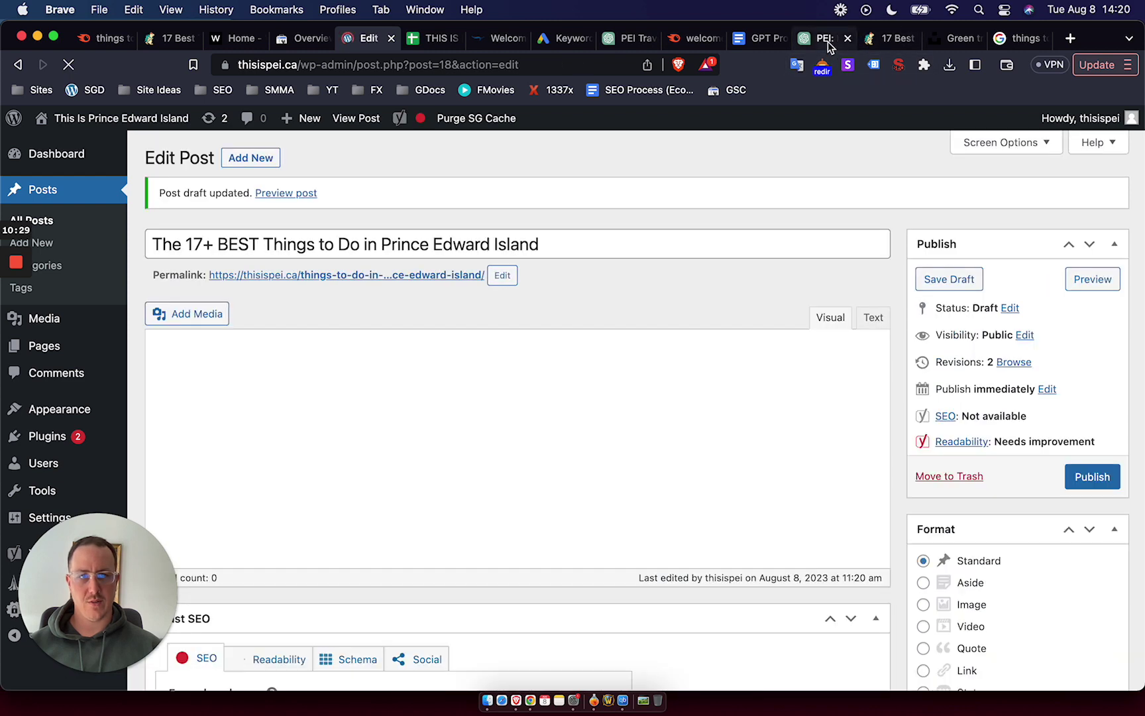
# Ask ChatGPT for a list of relevant URLs to link to in the post and review the 17 suggestions.
pyautogui.click(825, 41)
pyautogui.click(584, 599)
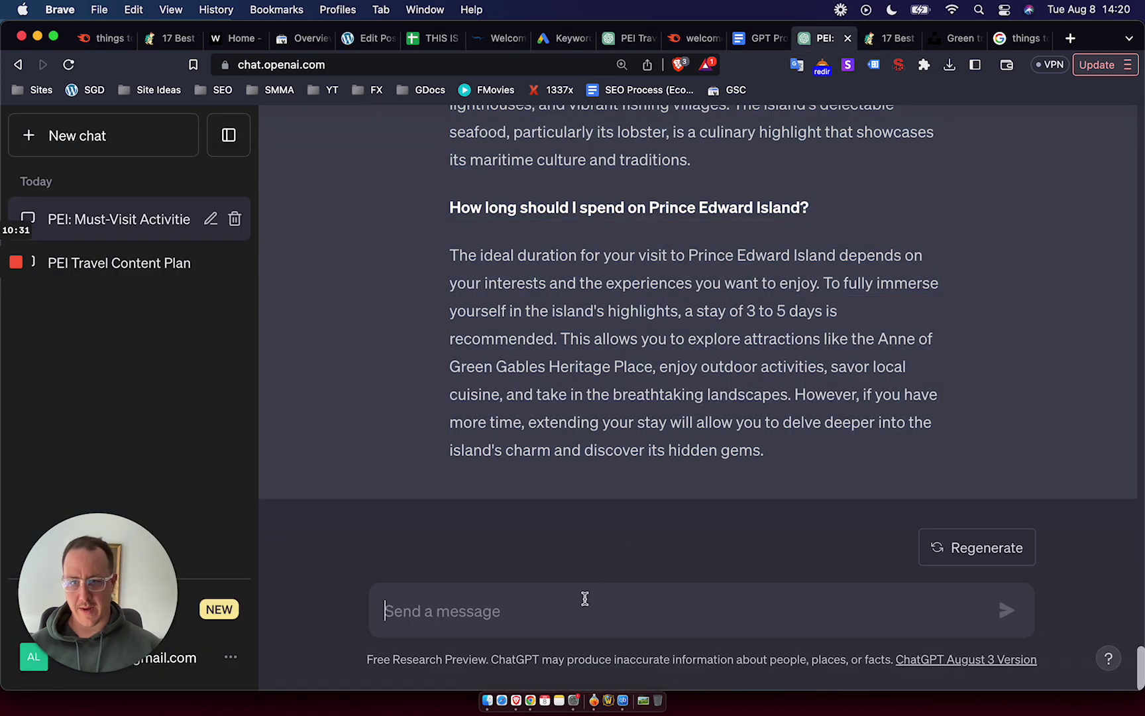
pyautogui.write('provid')
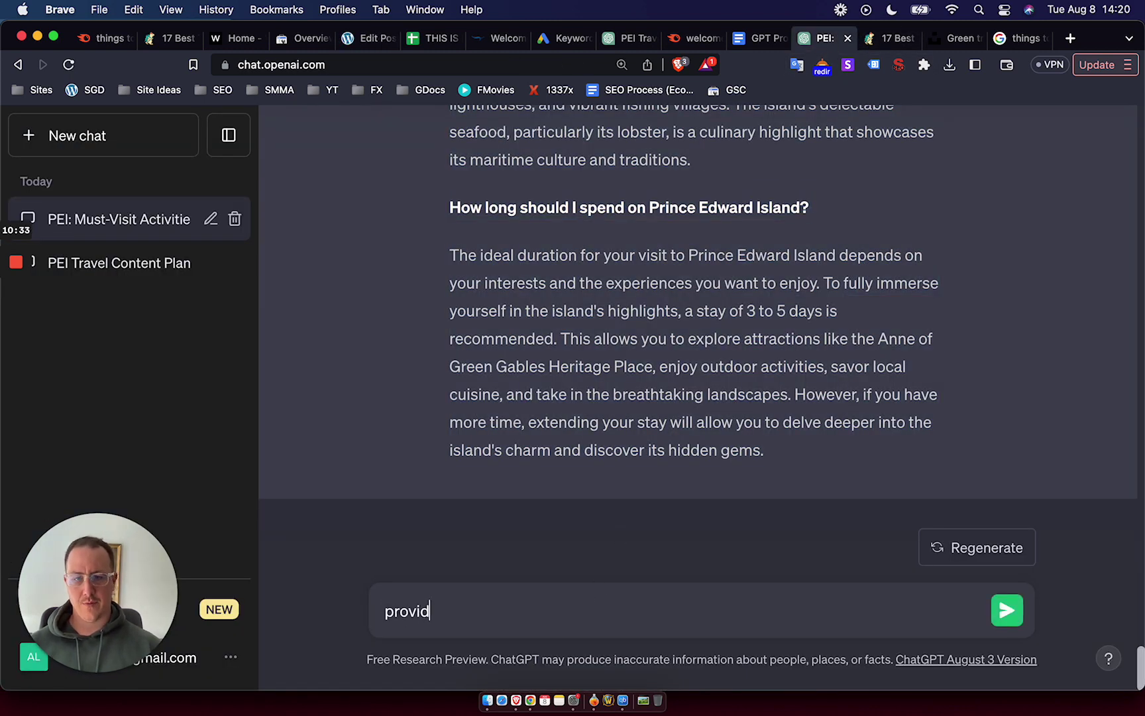
pyautogui.write('e me with a list of relevant URLs to link to in the post')
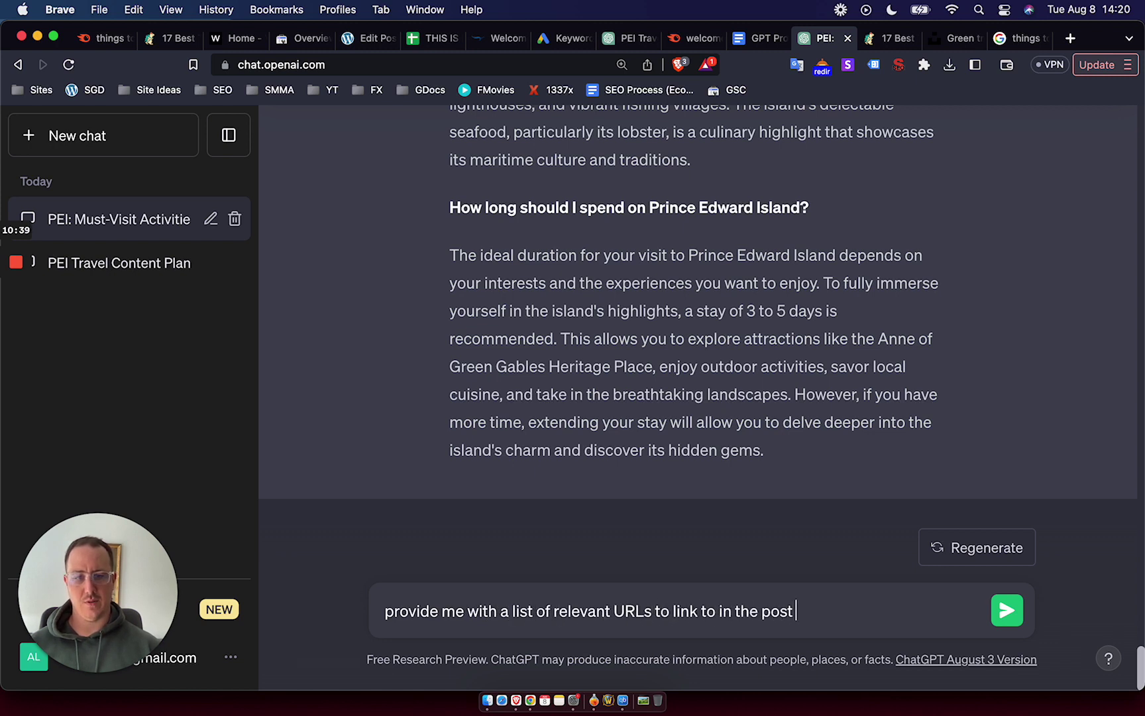
pyautogui.press('BackSpace')
pyautogui.write(', please')
pyautogui.press('Return')
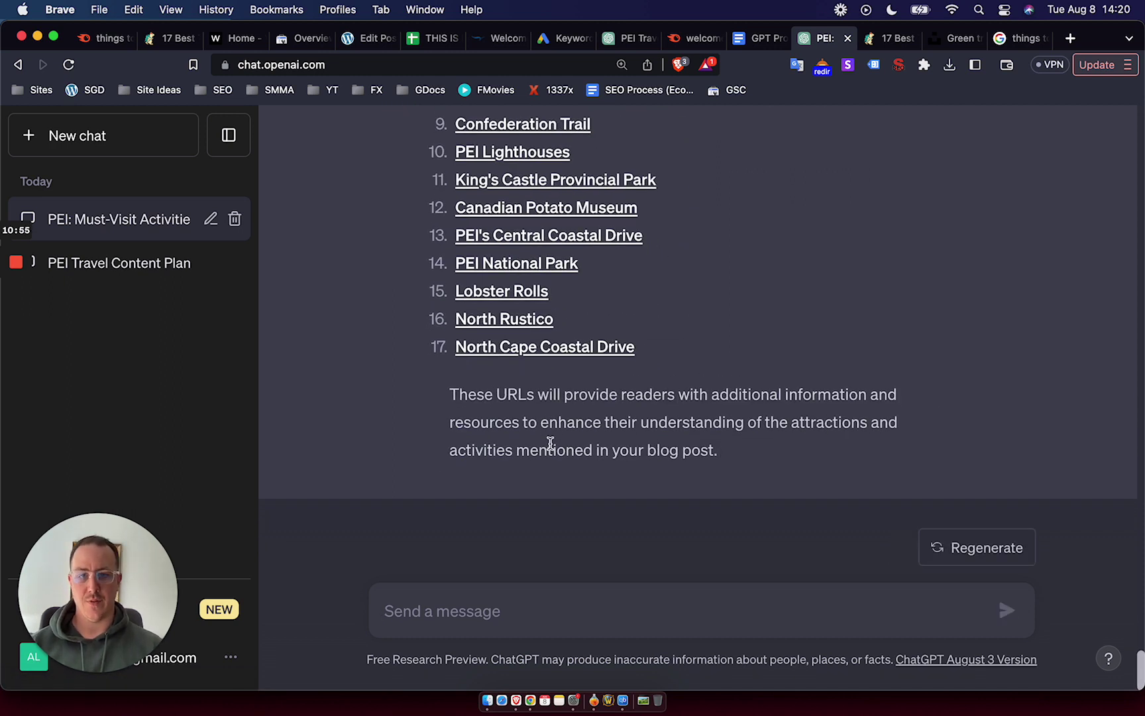
pyautogui.scroll(5, 550, 443)
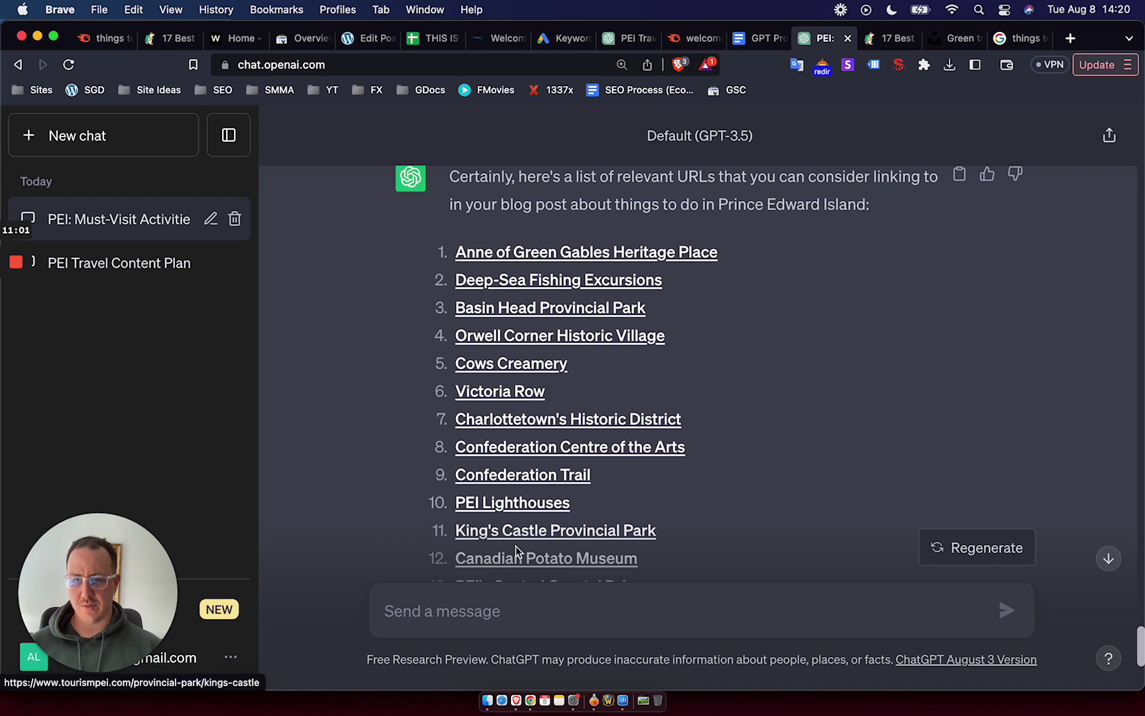
pyautogui.scroll(-4, 633, 377)
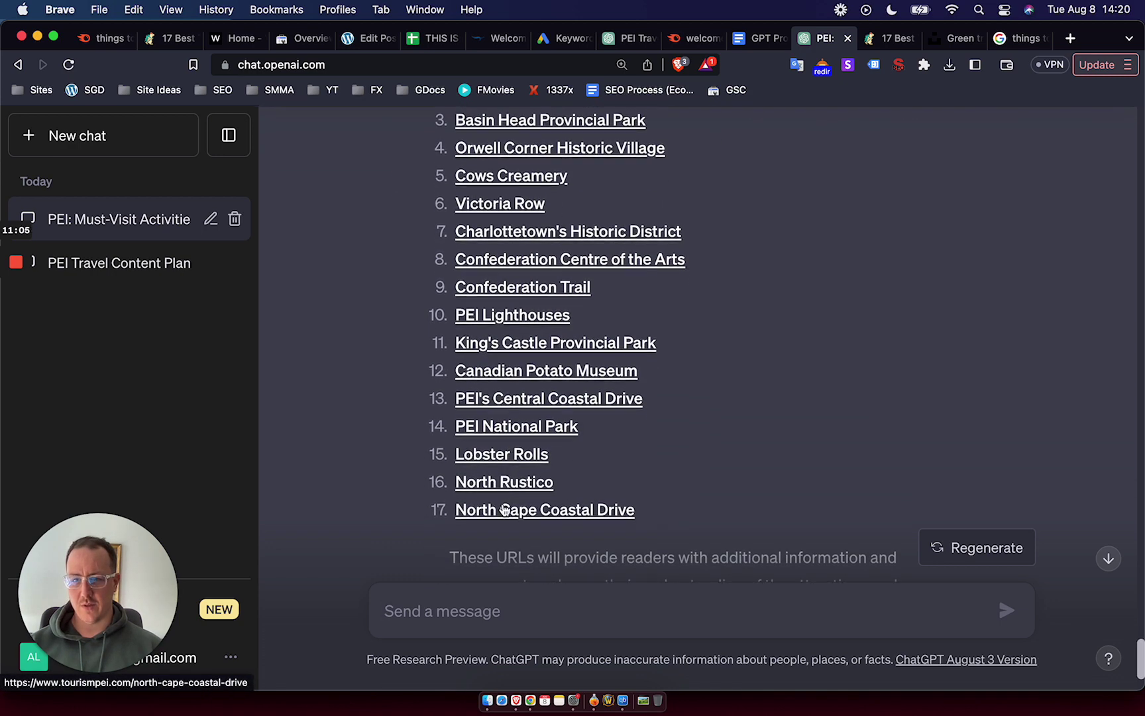
pyautogui.scroll(3, 468, 455)
pyautogui.scroll(1, 554, 269)
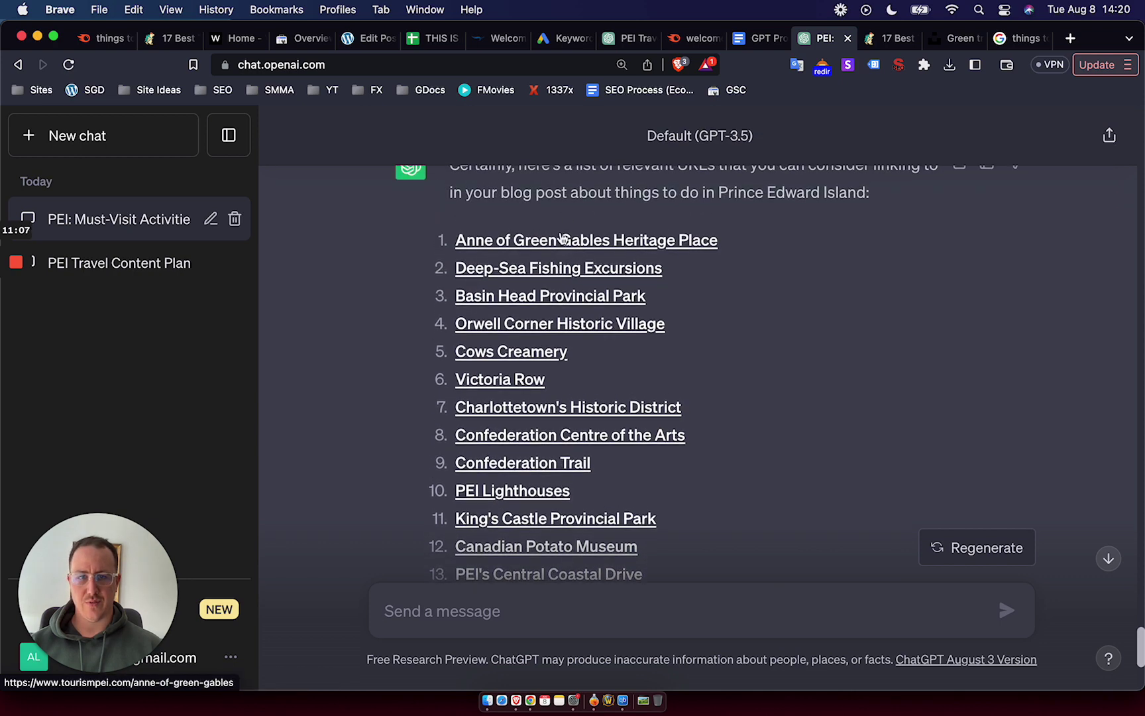
# Search Google in a new tab for 'anne of green gables heritage place'.
pyautogui.press('super+t')
pyautogui.write('google.com')
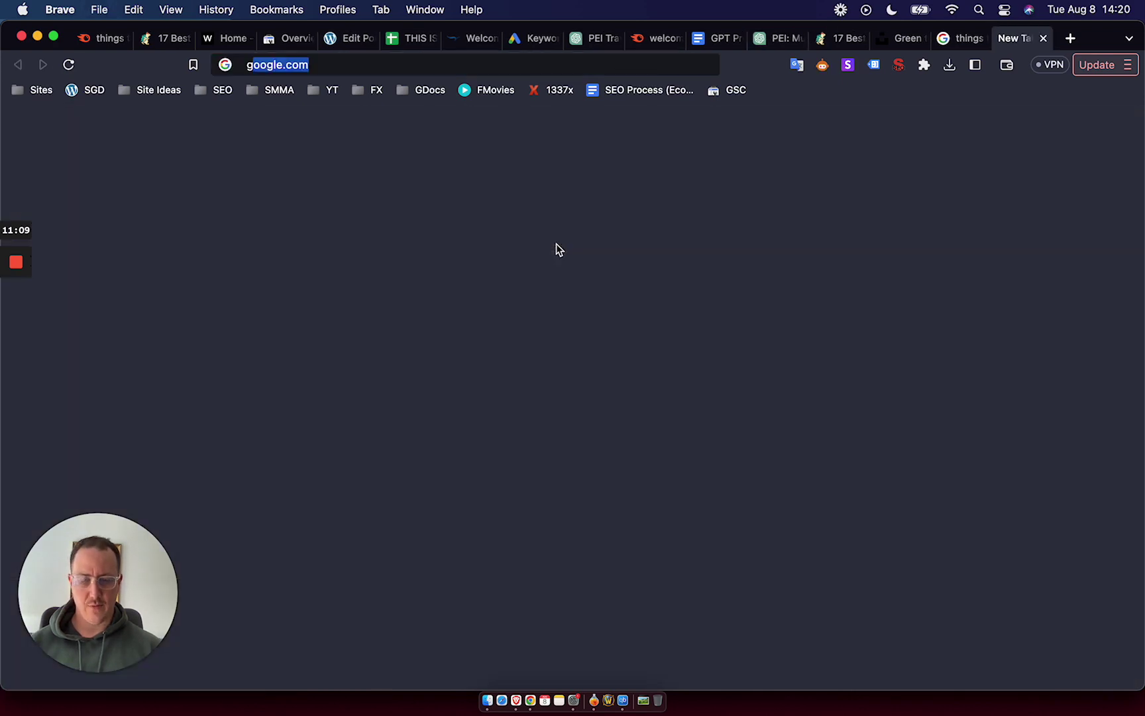
pyautogui.press('Return')
pyautogui.write('anne of gr')
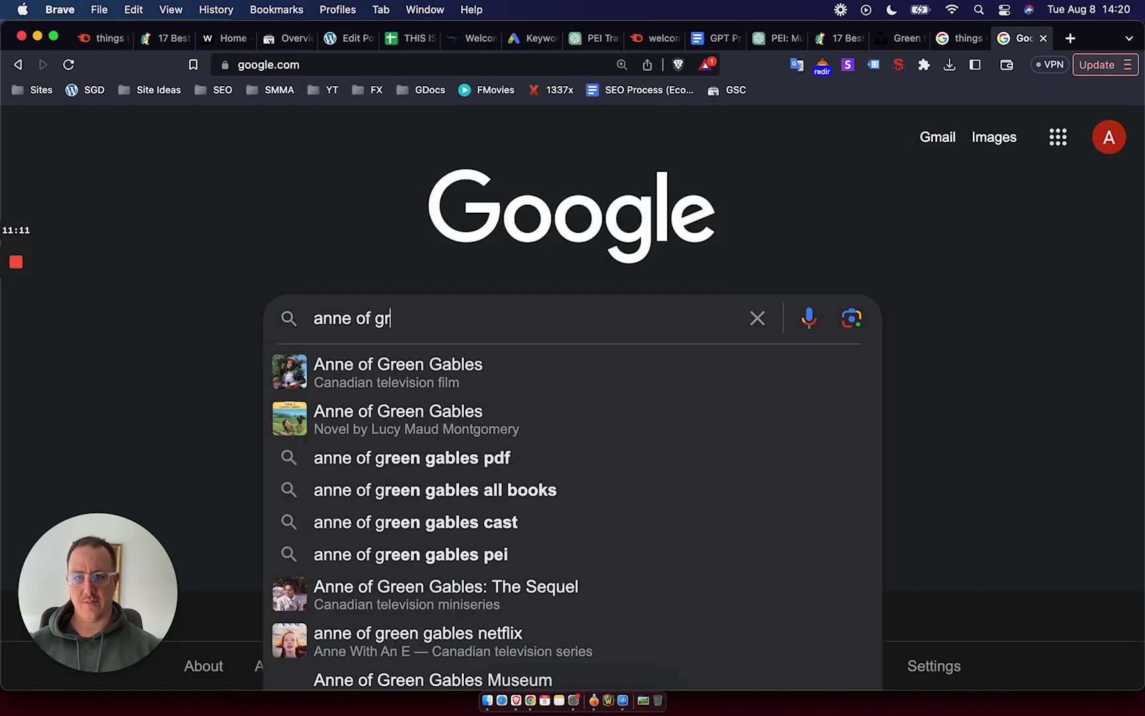
pyautogui.write('een gables heritage place')
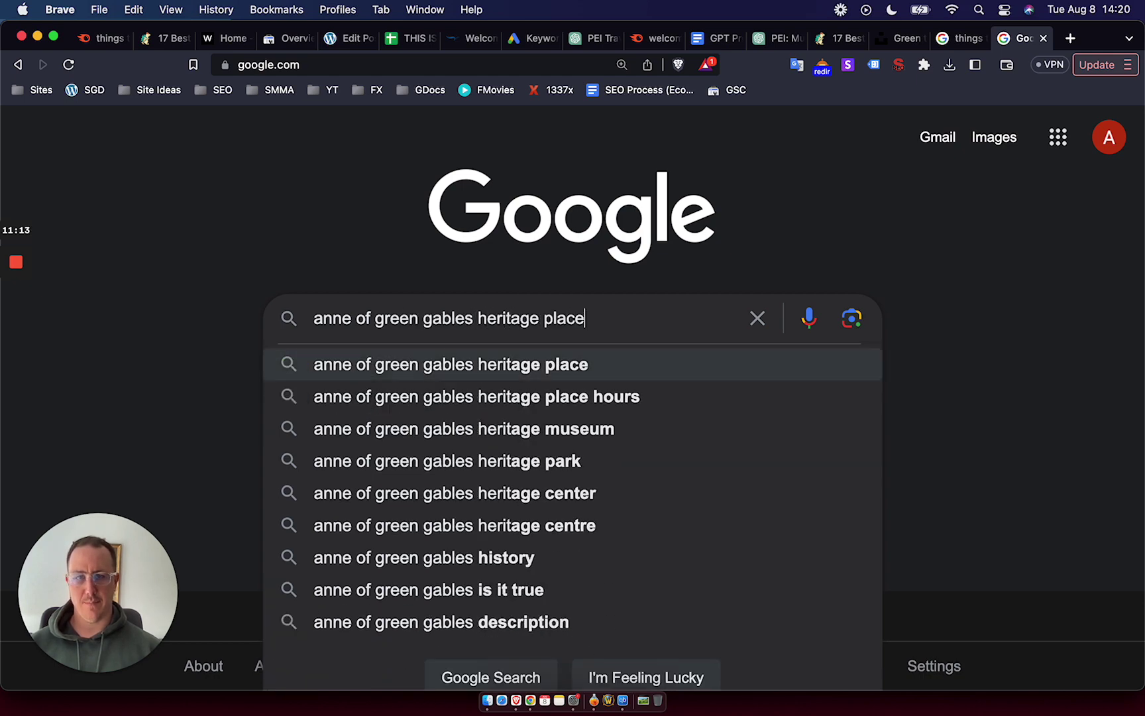
pyautogui.press('Return')
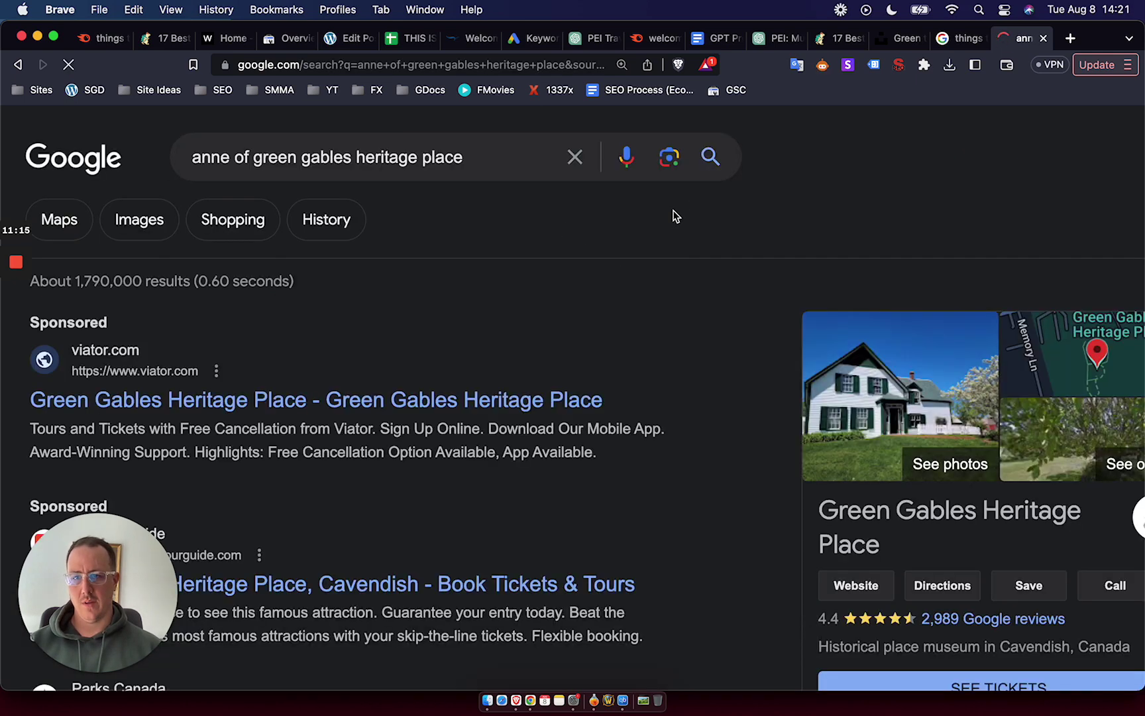
pyautogui.scroll(-5, 666, 212)
pyautogui.scroll(-3, 822, 475)
# Open the official Parks Canada page in English and cut its URL.
pyautogui.click(861, 575)
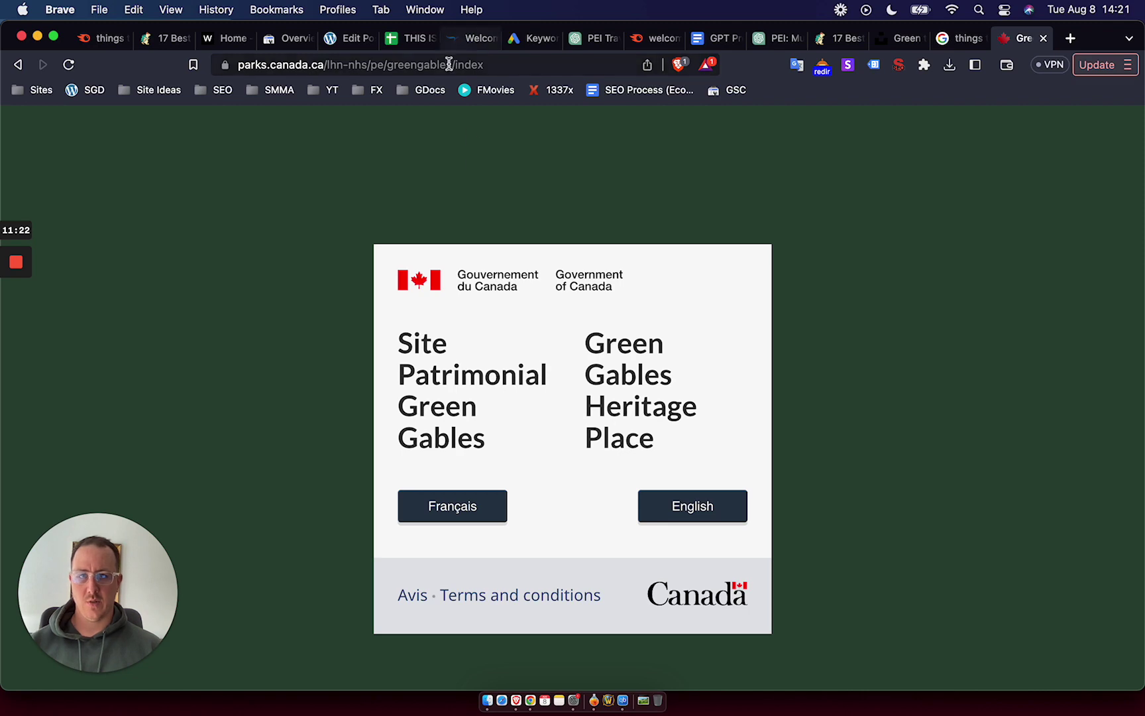
pyautogui.click(447, 65)
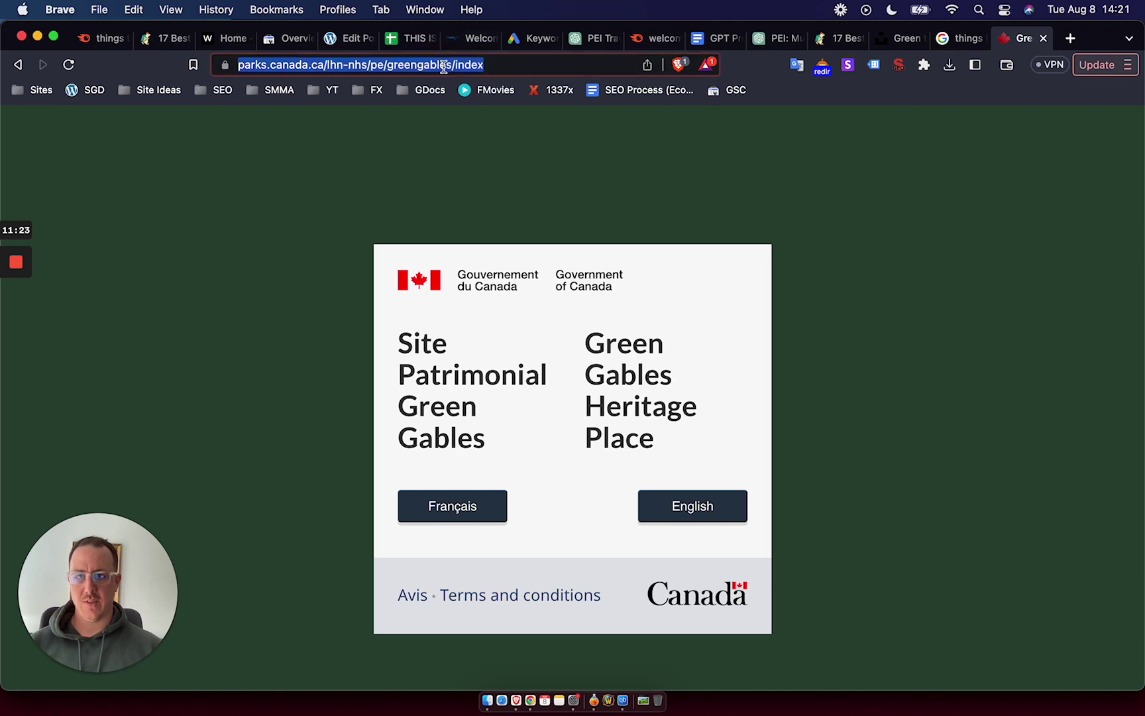
pyautogui.click(663, 511)
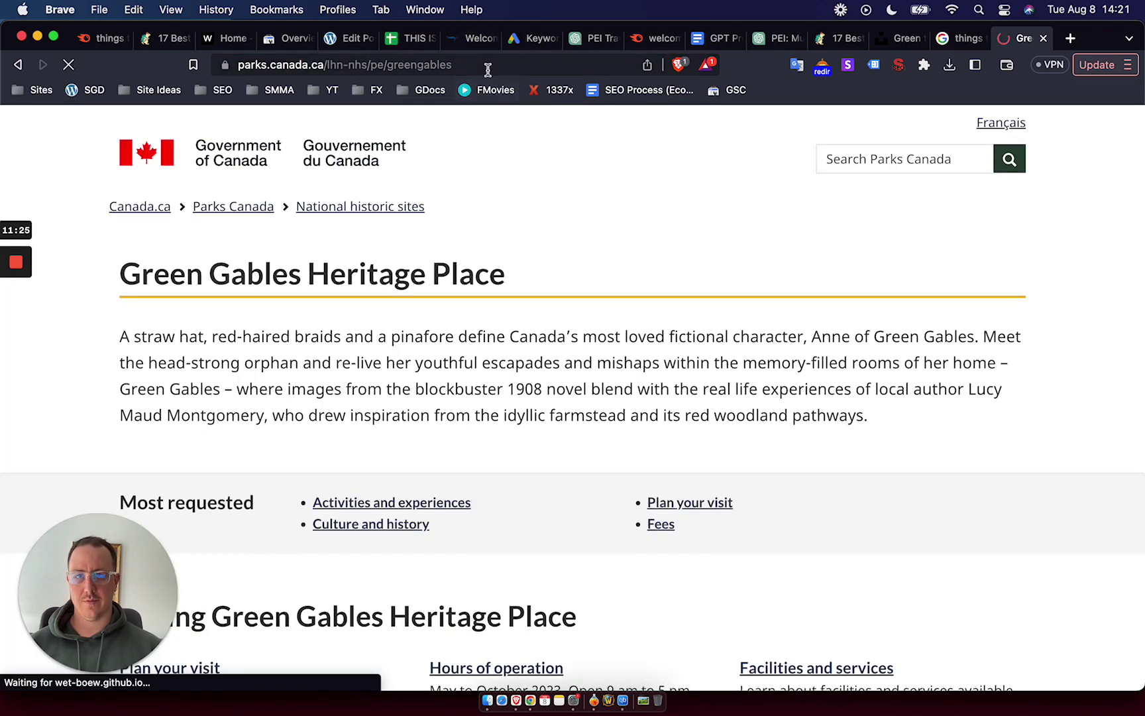
pyautogui.click(488, 65)
pyautogui.press('BackSpace')
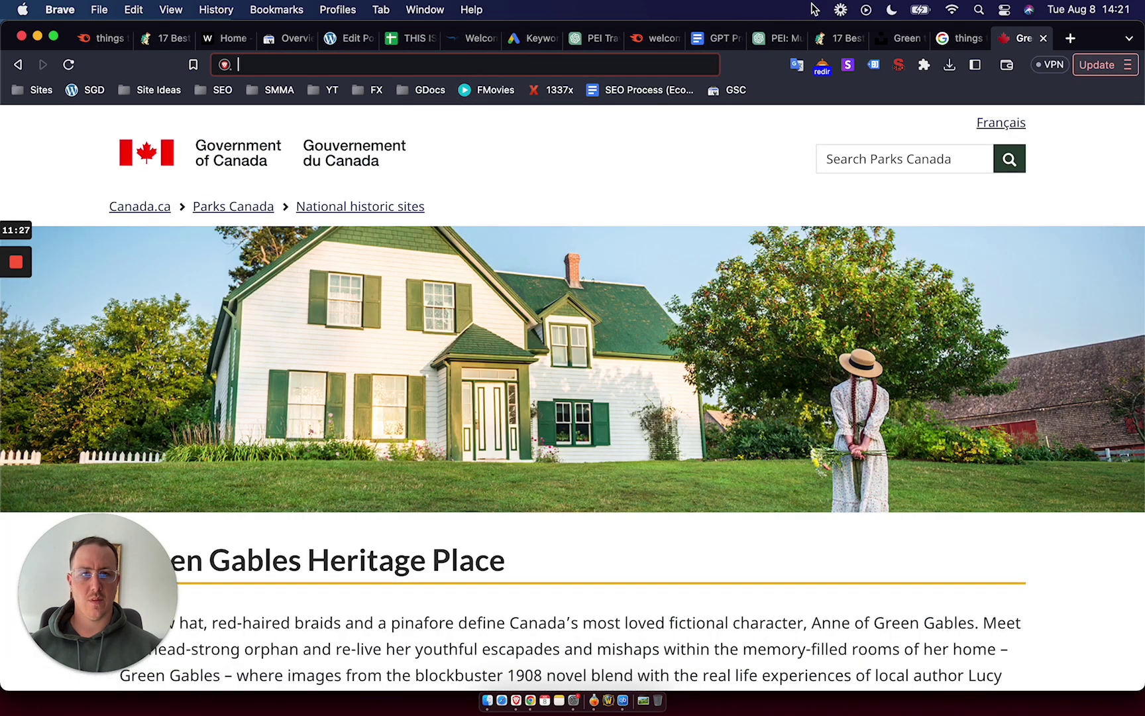
pyautogui.click(347, 39)
pyautogui.scroll(-5, 396, 319)
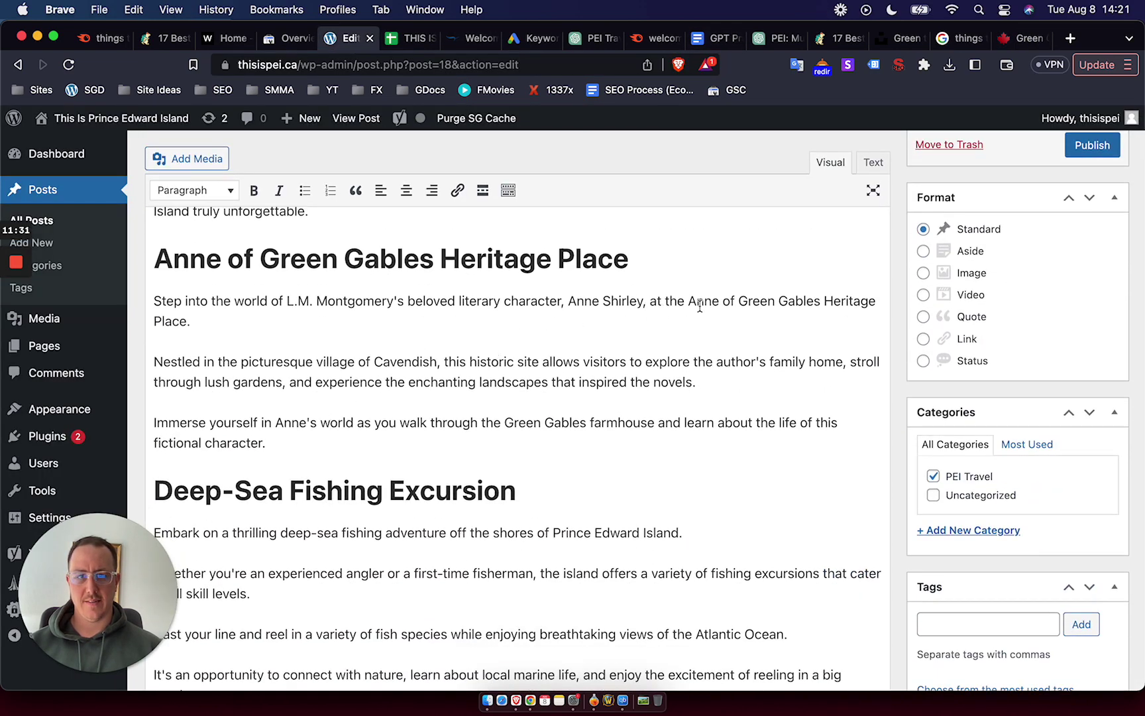
# Link 'Anne of Green Gables Heritage Place' to the Parks Canada page and save the draft.
pyautogui.moveTo(690, 300); pyautogui.dragTo(193, 329)
pyautogui.press('super+v')
pyautogui.click(686, 442)
pyautogui.scroll(5, 1052, 269)
pyautogui.click(953, 234)
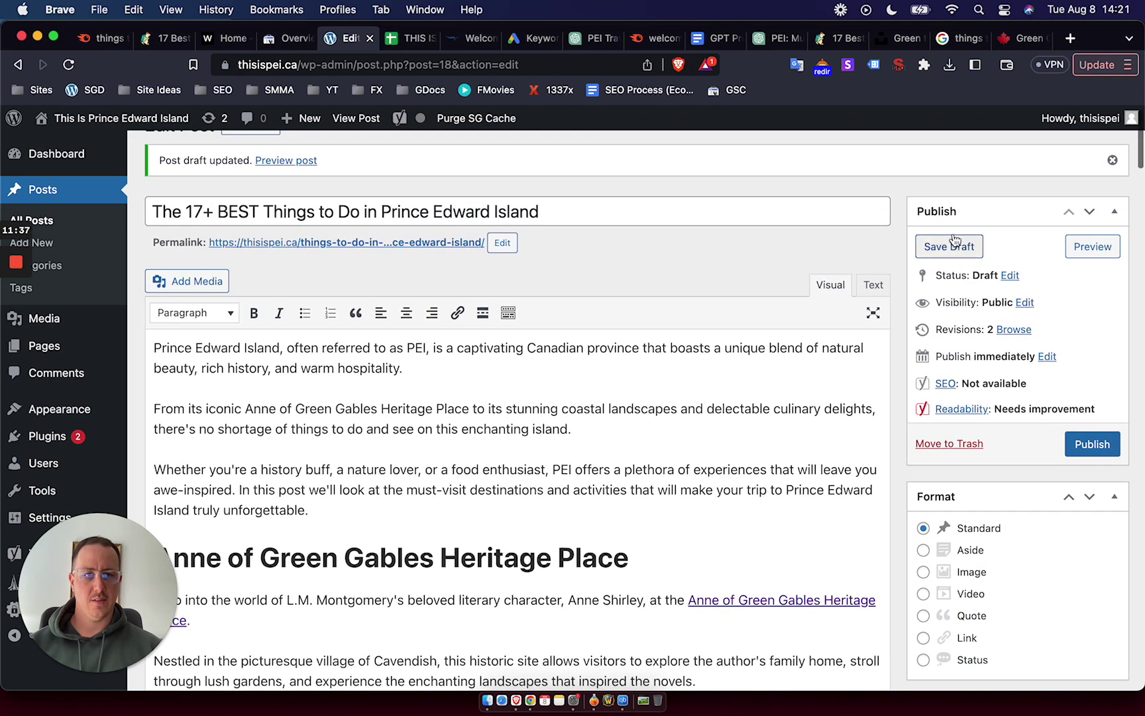
pyautogui.scroll(-8, 889, 409)
# Resize anne-of-green-gables-museum.jpeg in Preview to fit 1024 × 1024, giving 1024 × 683.
pyautogui.press('super+Tab')
pyautogui.press('super+Tab')
pyautogui.press('super+Tab')
pyautogui.press('super+Tab')
pyautogui.press('super+Tab')
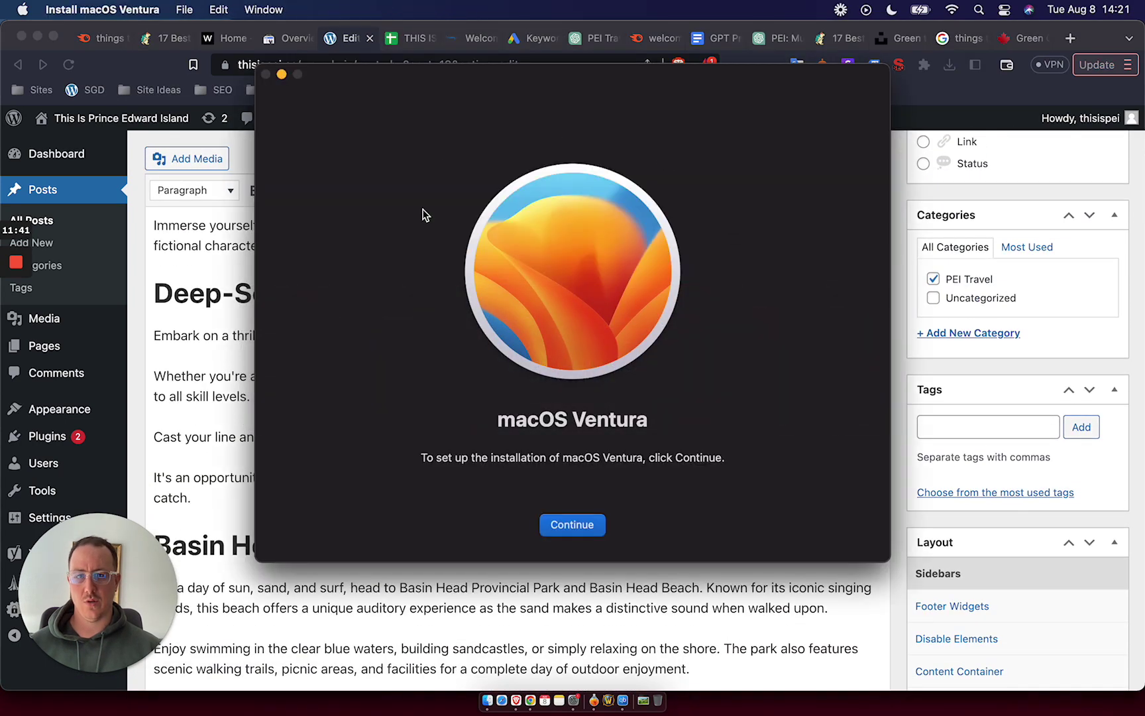
pyautogui.press('super+q')
pyautogui.click(502, 657)
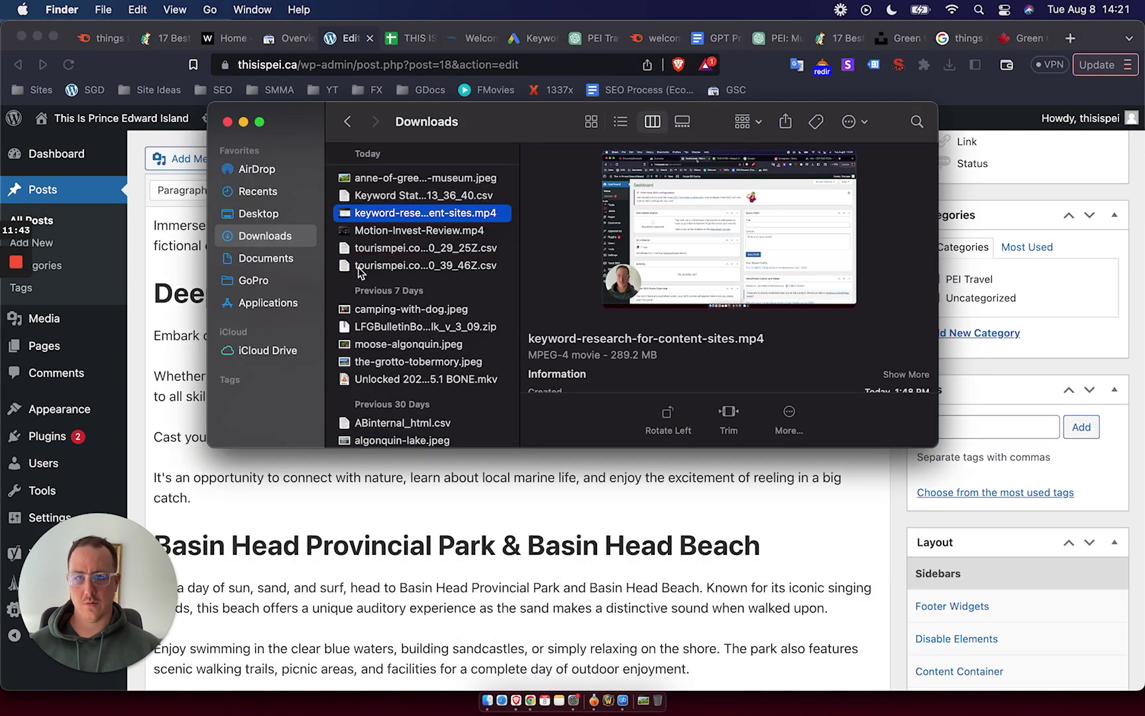
pyautogui.doubleClick(397, 180)
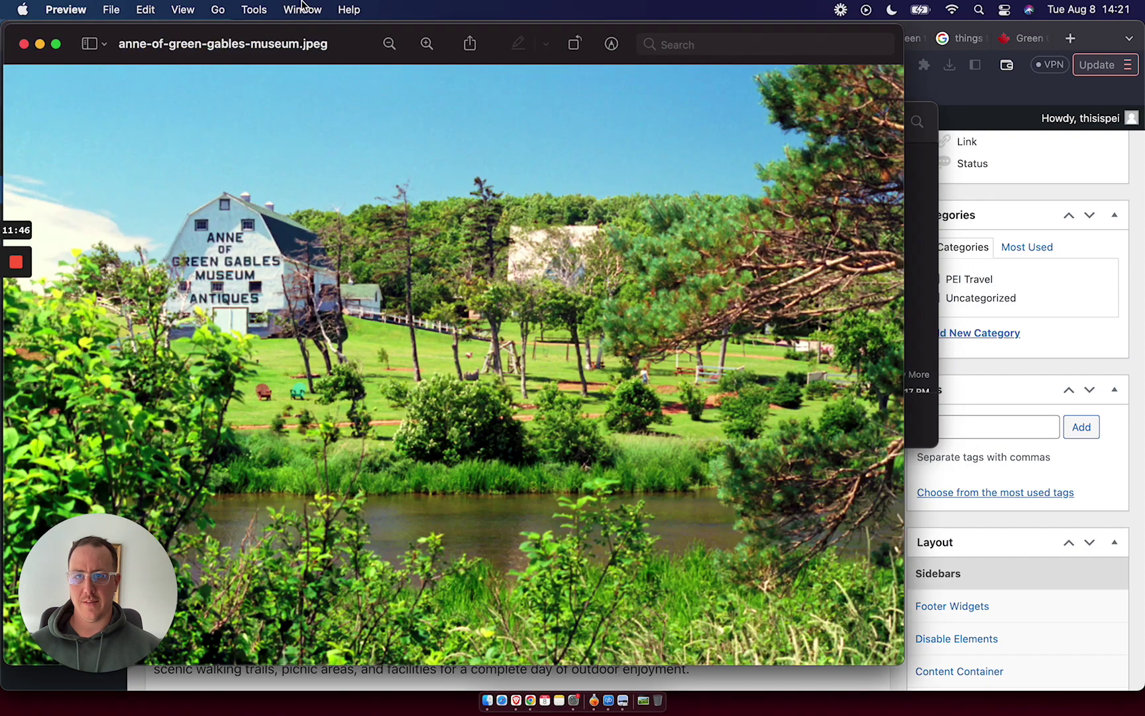
pyautogui.click(254, 10)
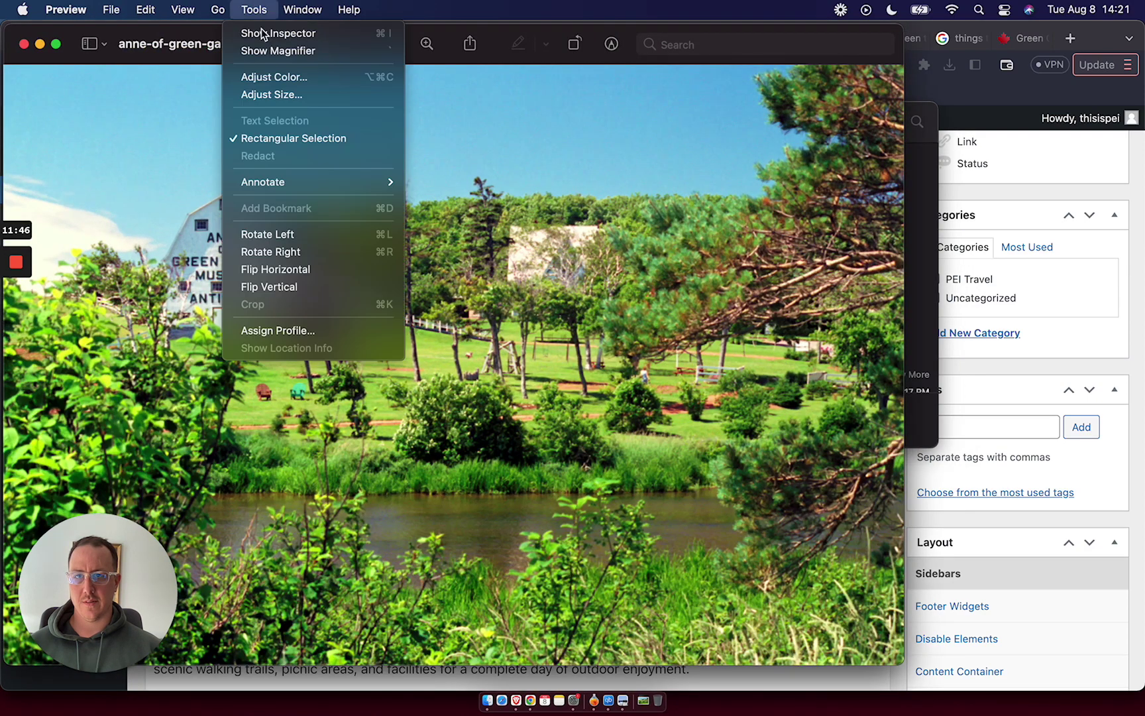
pyautogui.click(265, 93)
pyautogui.click(419, 247)
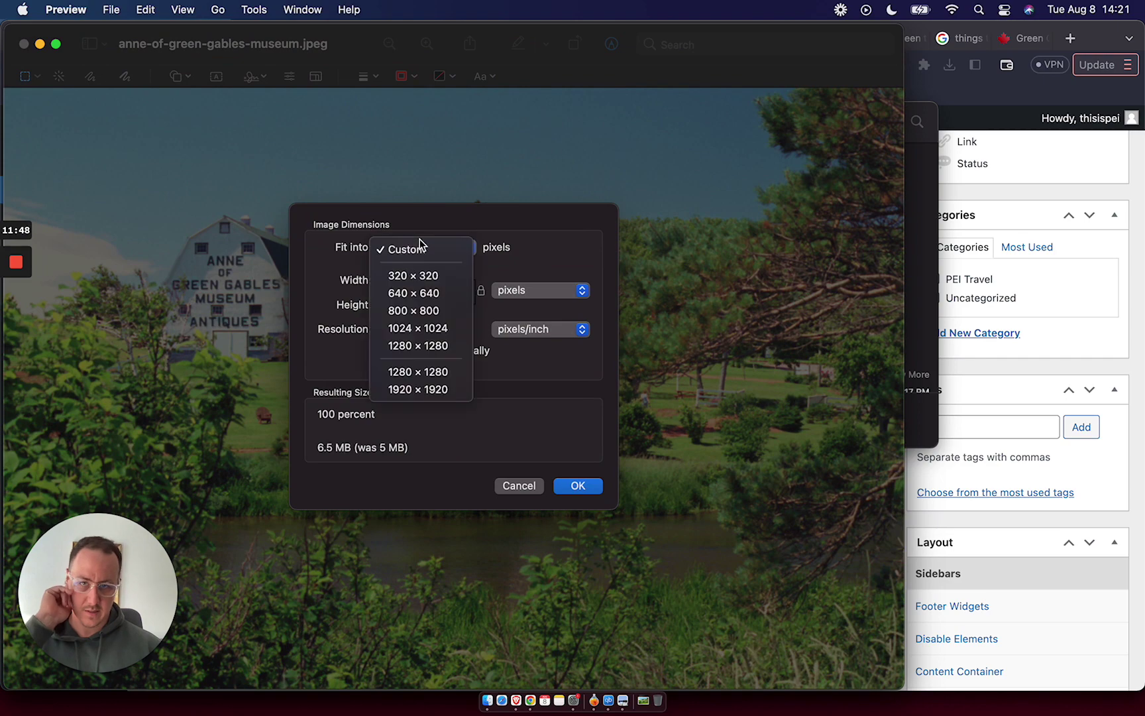
pyautogui.click(432, 330)
pyautogui.click(574, 487)
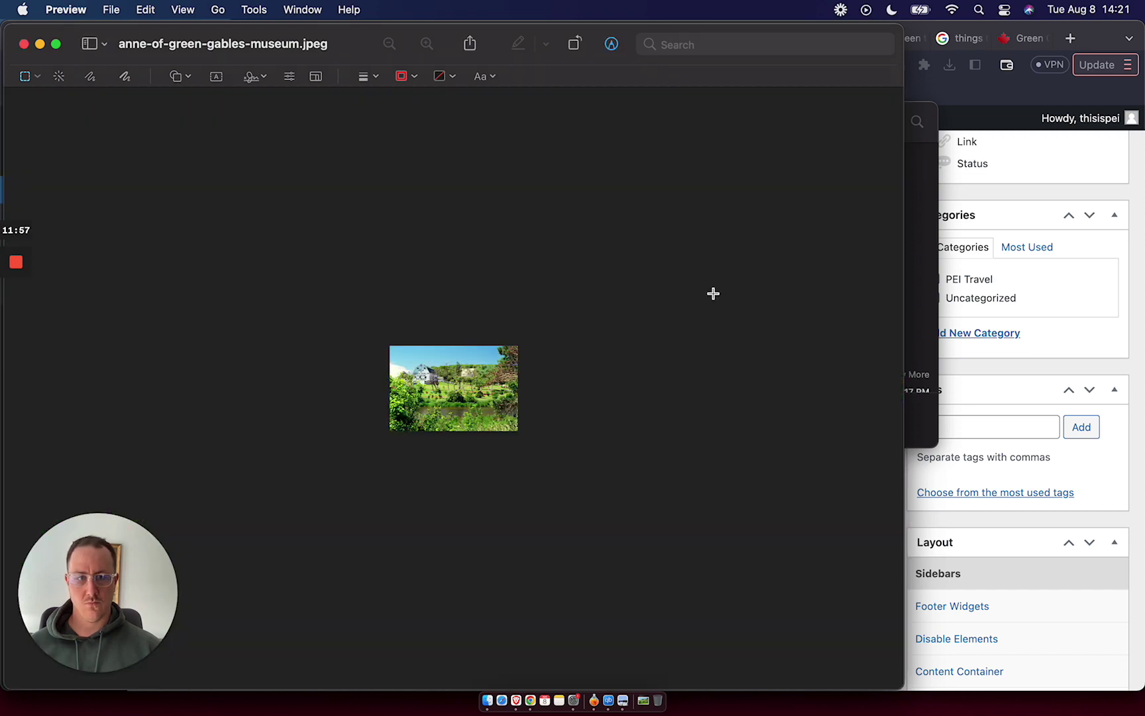
pyautogui.click(1013, 376)
# Upload the museum photo from Downloads into the featured image chooser.
pyautogui.scroll(-5, 1013, 395)
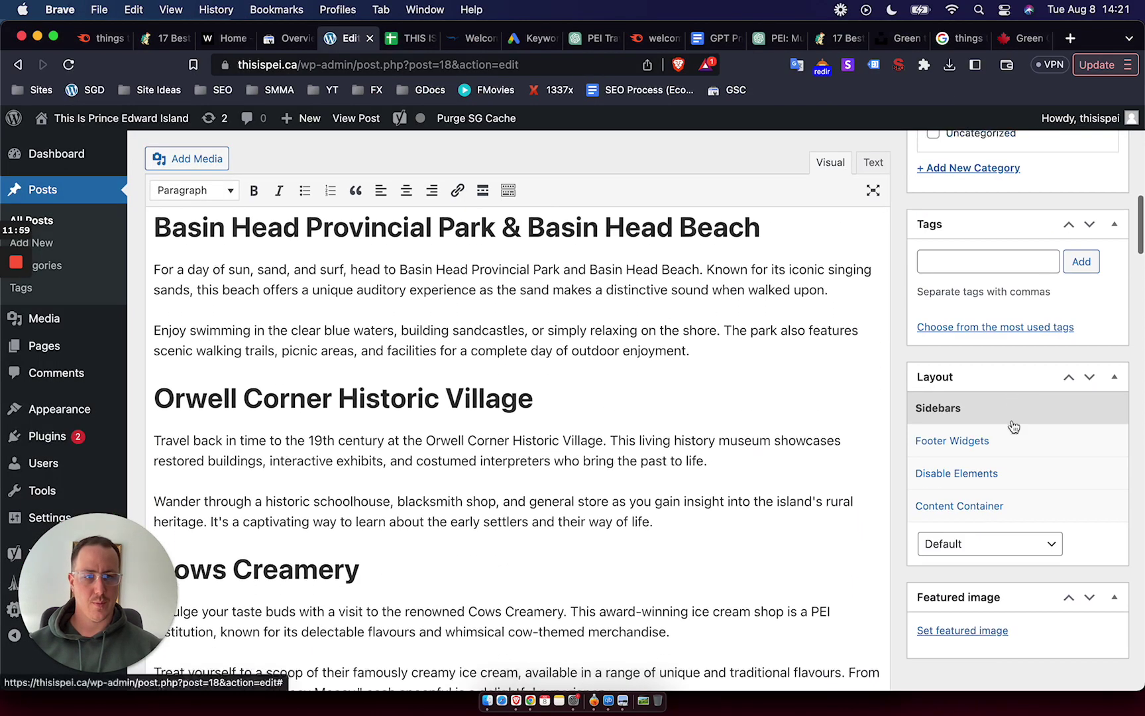
pyautogui.click(944, 629)
pyautogui.press('super+Tab')
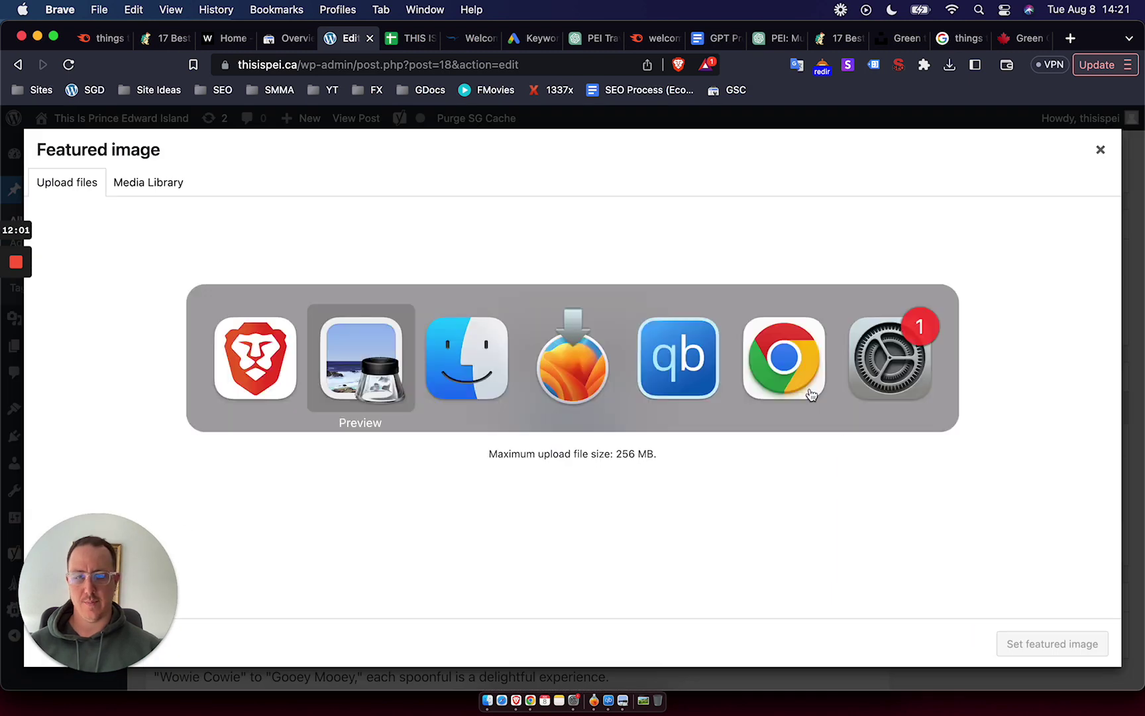
pyautogui.press('super+Tab')
pyautogui.press('super+Tab')
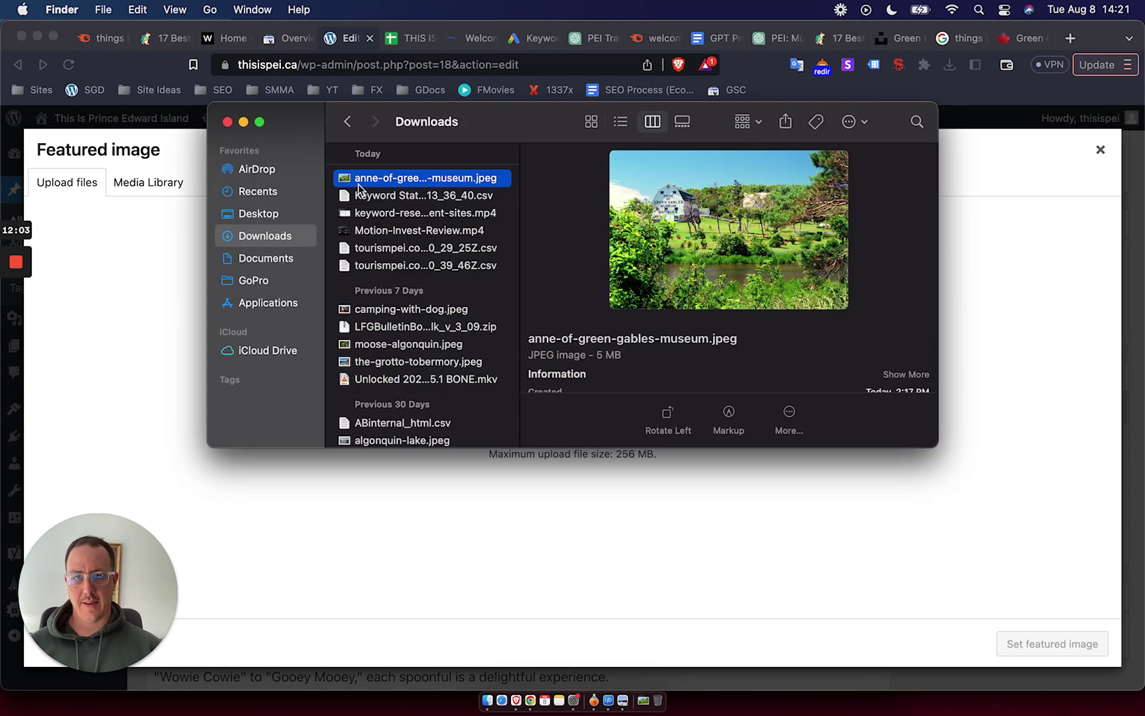
pyautogui.moveTo(358, 188); pyautogui.dragTo(388, 334)
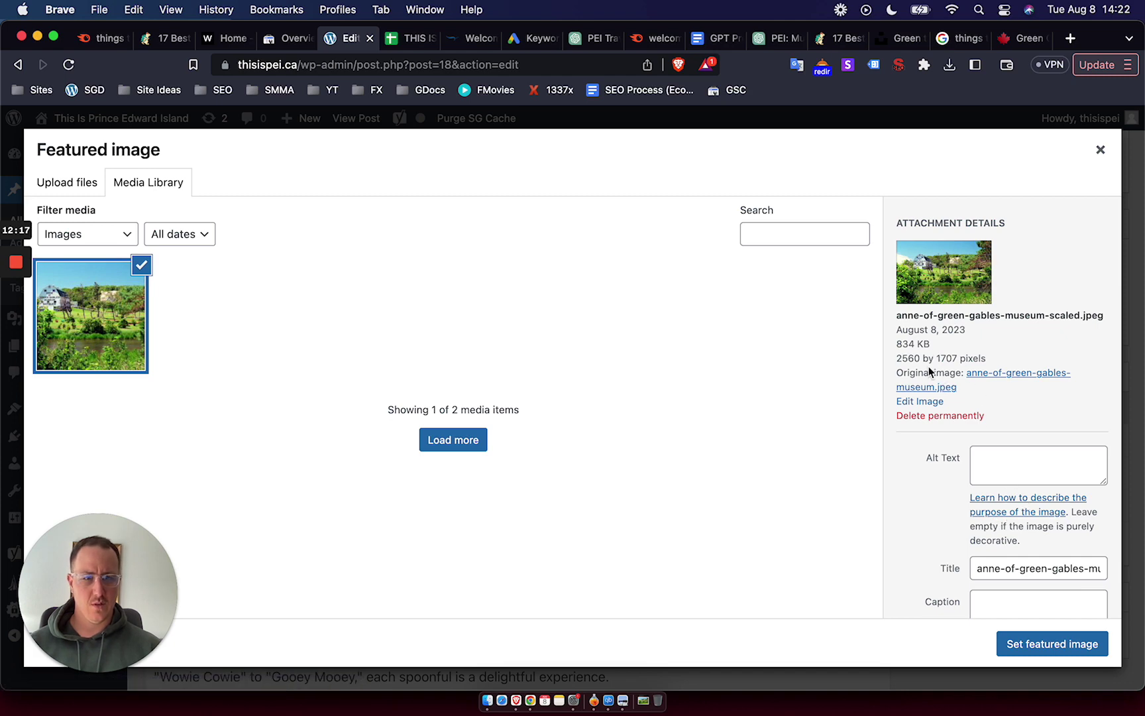
# Check the resized museum photo, then set the uploaded photo as the featured image.
pyautogui.press('super+Tab')
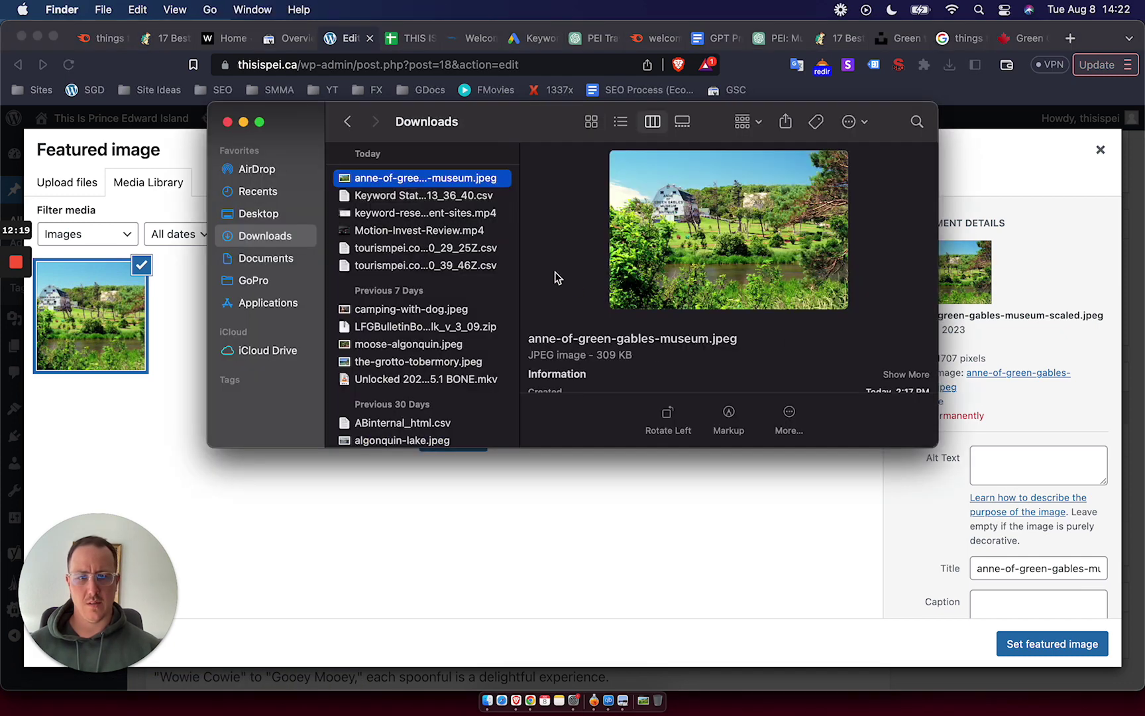
pyautogui.press('Down')
pyautogui.press('Up')
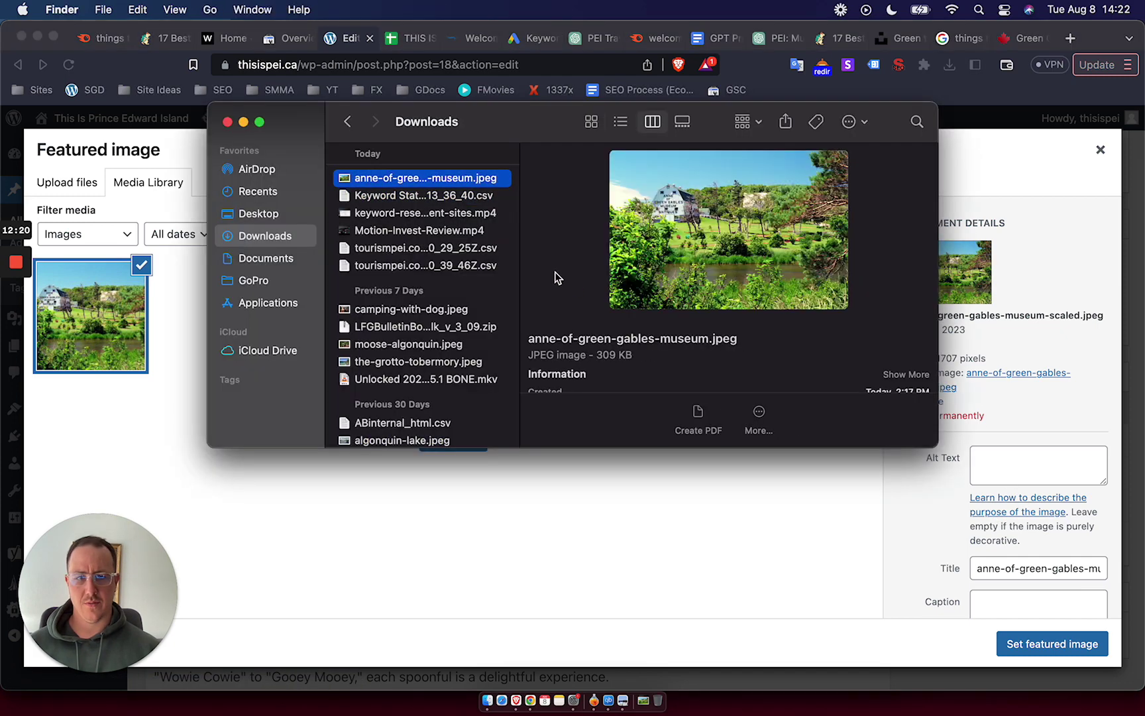
pyautogui.doubleClick(450, 179)
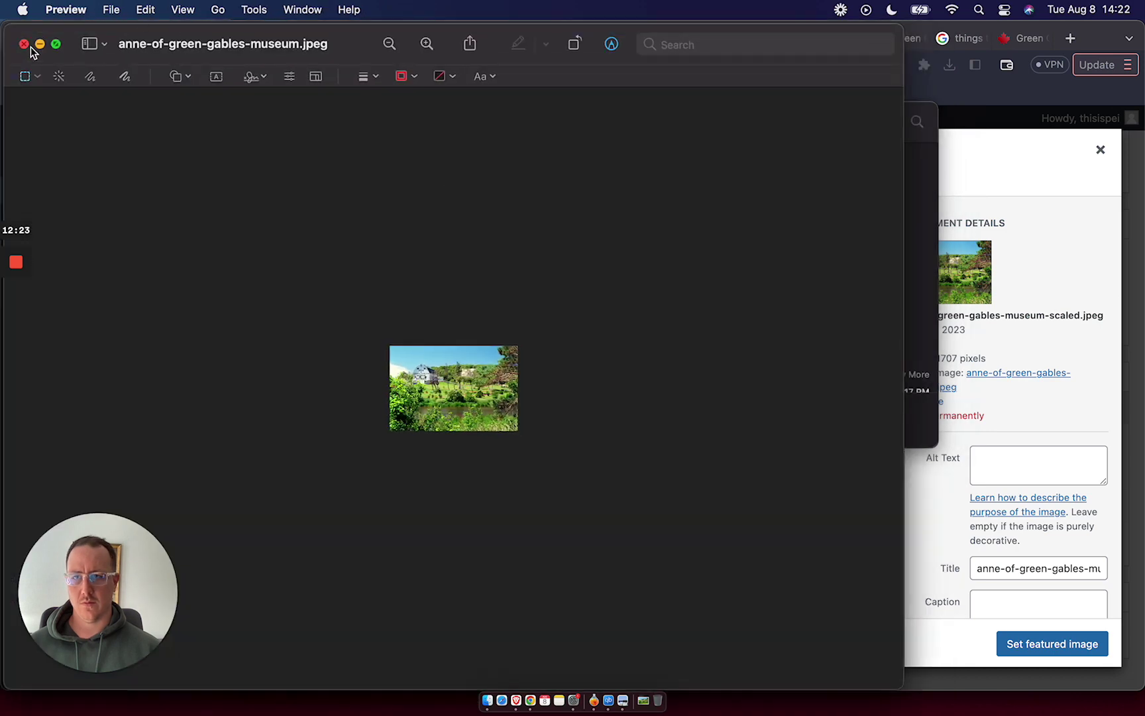
pyautogui.click(24, 44)
pyautogui.click(520, 238)
pyautogui.click(968, 361)
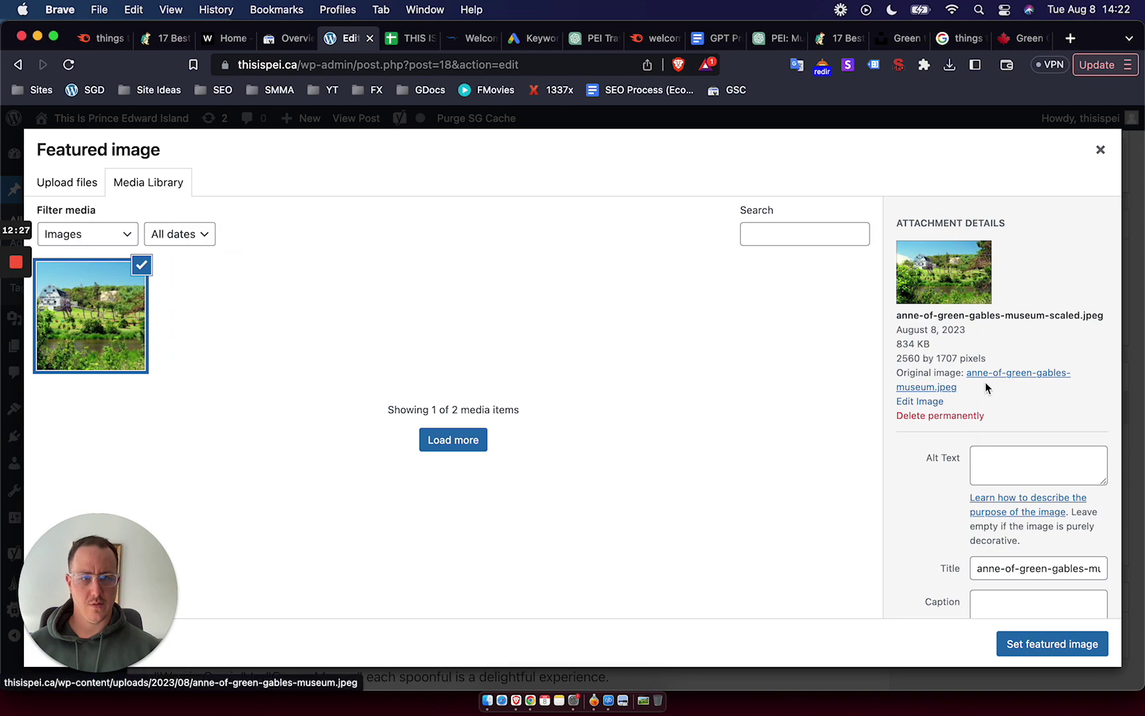
pyautogui.click(1050, 644)
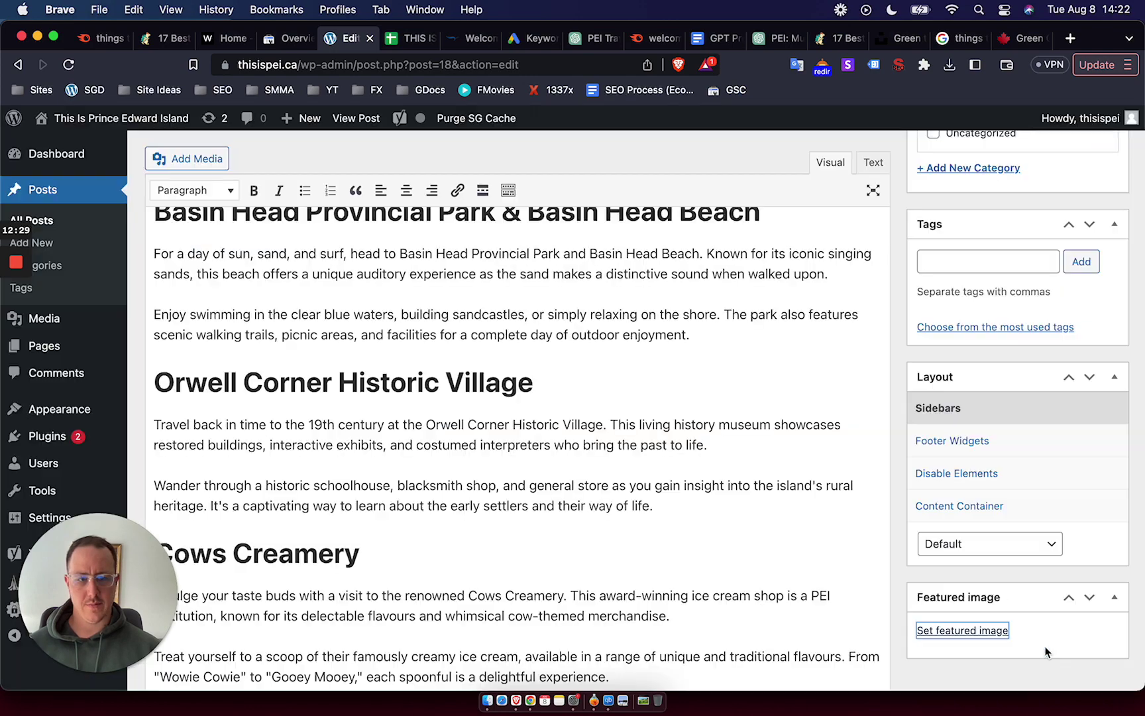
# Publish the PEI things-to-do post.
pyautogui.scroll(10, 1055, 533)
pyautogui.scroll(-1, 1060, 523)
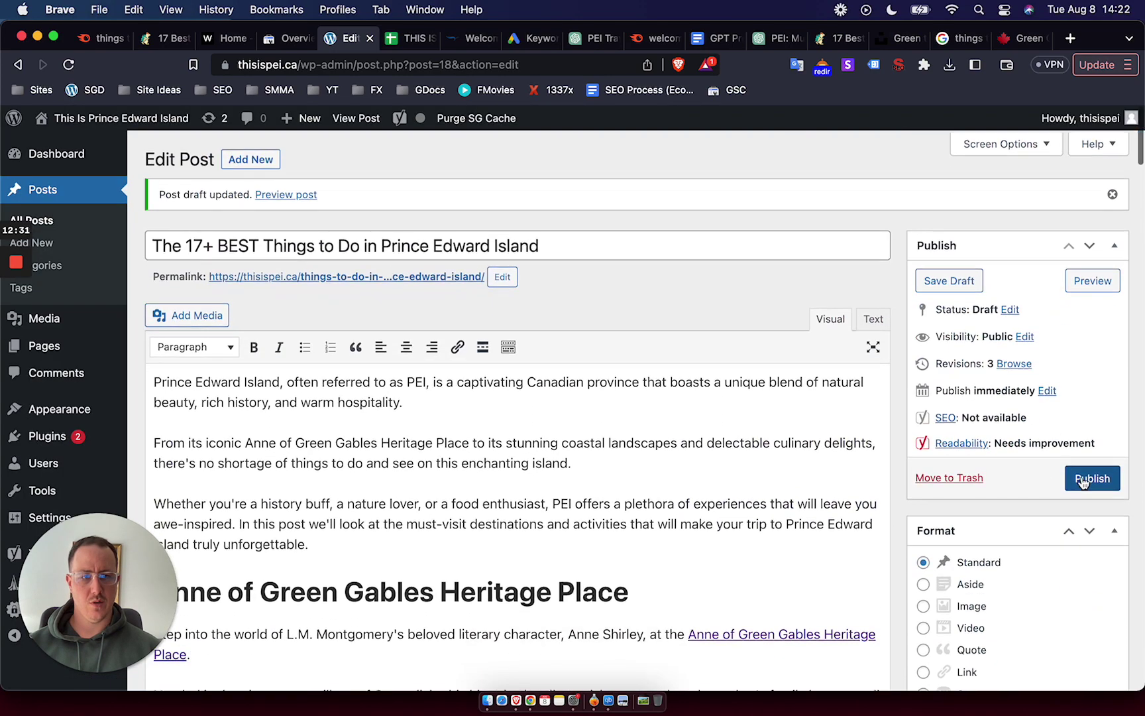
pyautogui.click(1084, 474)
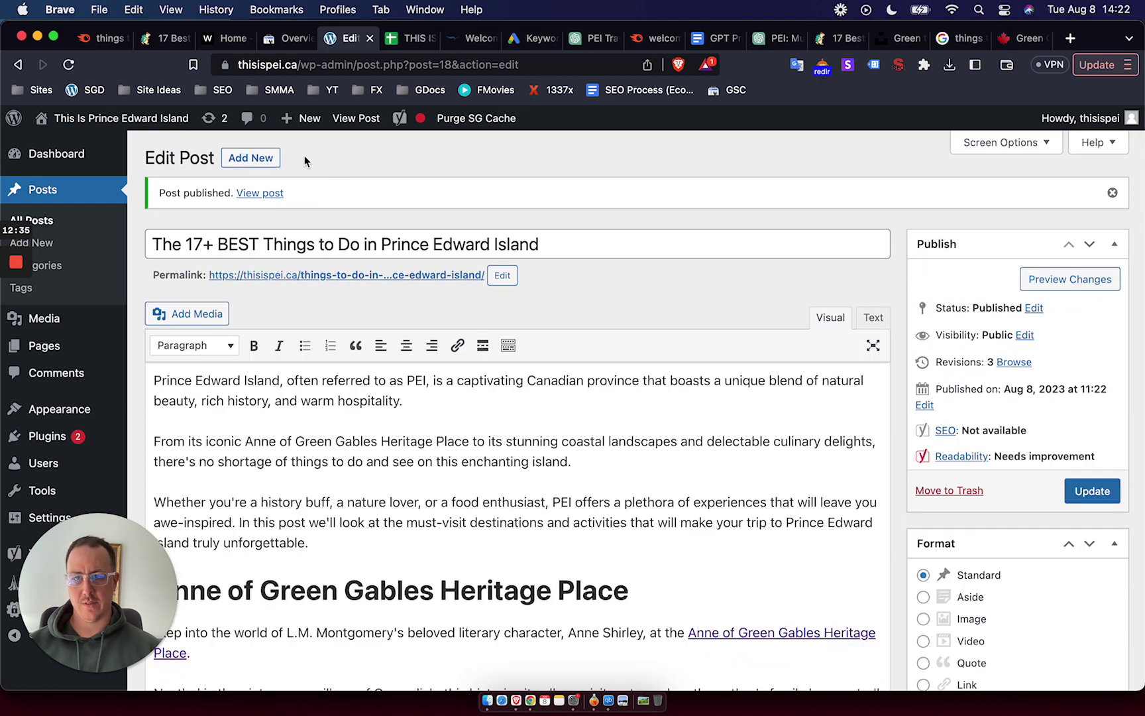
# View the live post with its Anne of Green Gables featured image and select its URL.
pyautogui.click(261, 194)
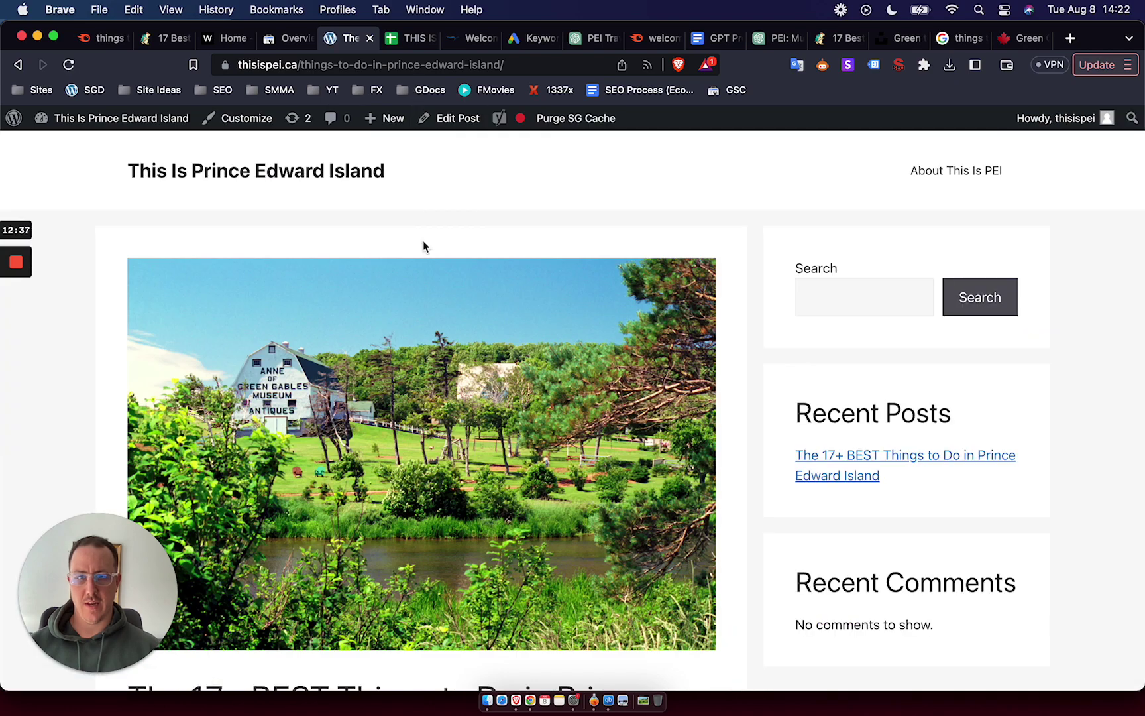
pyautogui.scroll(-15, 460, 368)
pyautogui.scroll(12, 460, 368)
pyautogui.scroll(5, 328, 331)
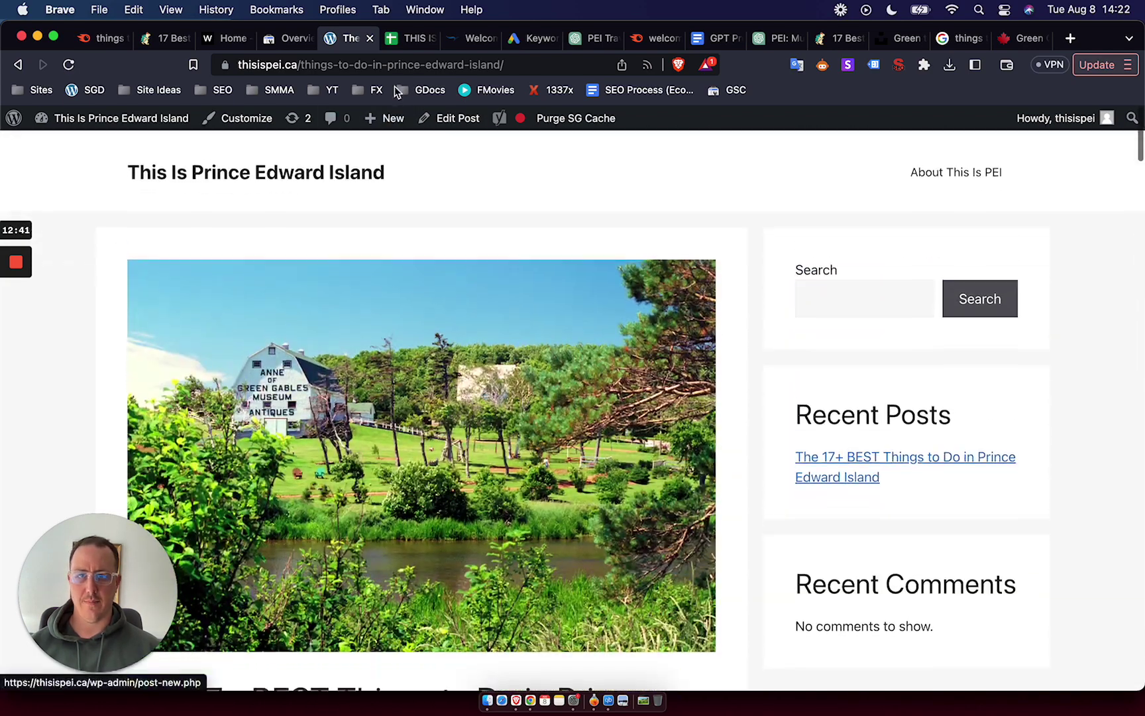
pyautogui.click(394, 71)
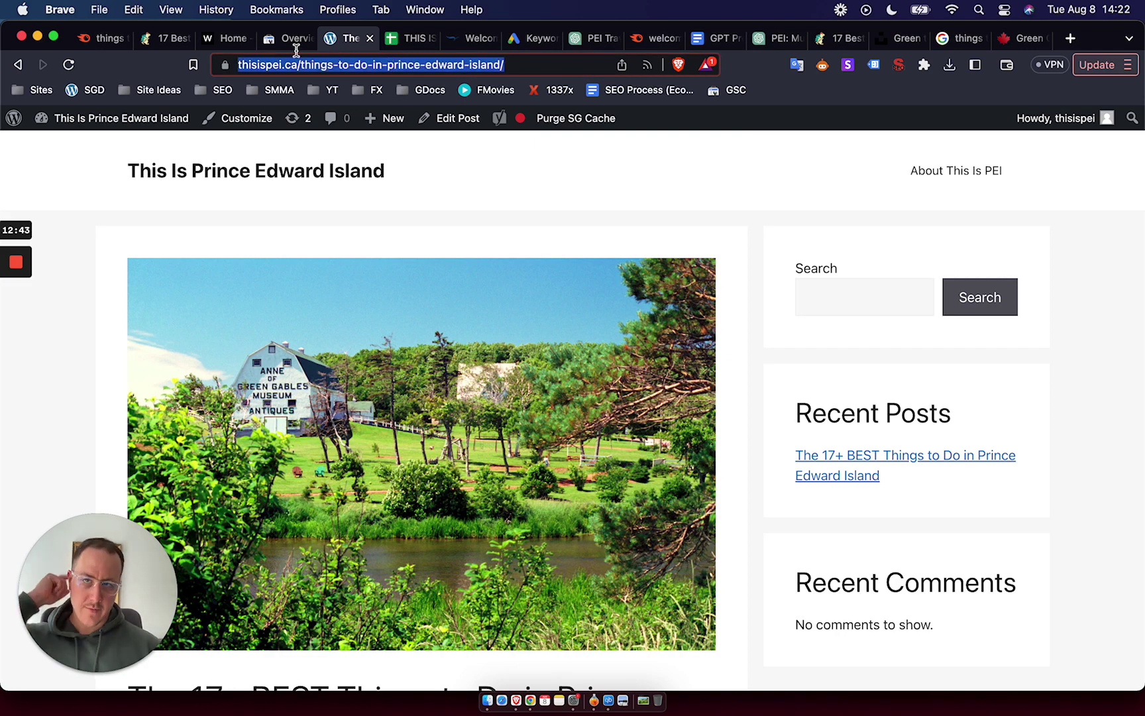
# Inspect the pasted things-to-do-in-prince-edward-island post URL in Search Console and request indexing.
pyautogui.click(292, 40)
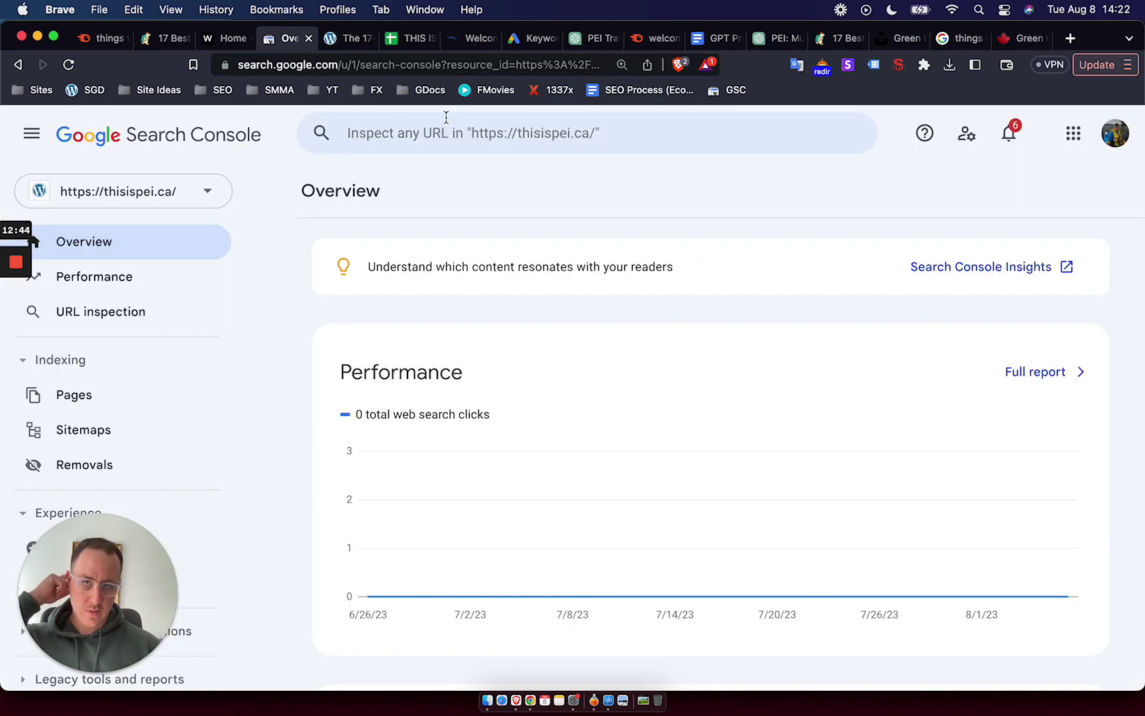
pyautogui.click(493, 130)
pyautogui.press('super+v')
pyautogui.press('Return')
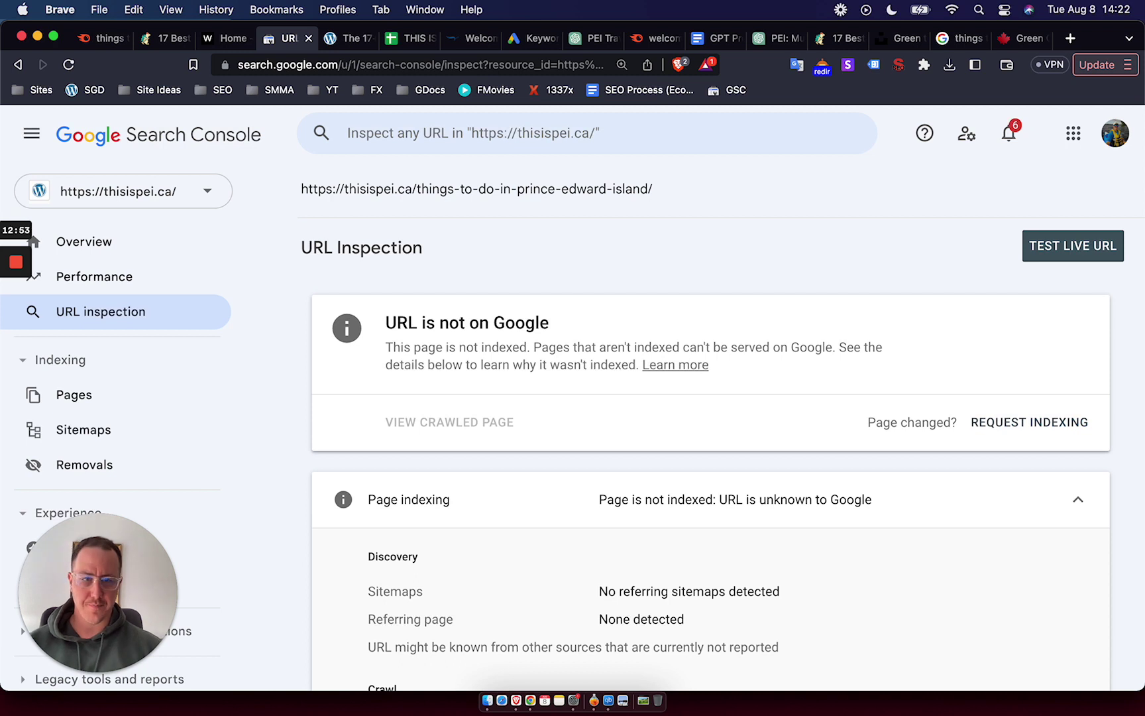
pyautogui.click(1033, 416)
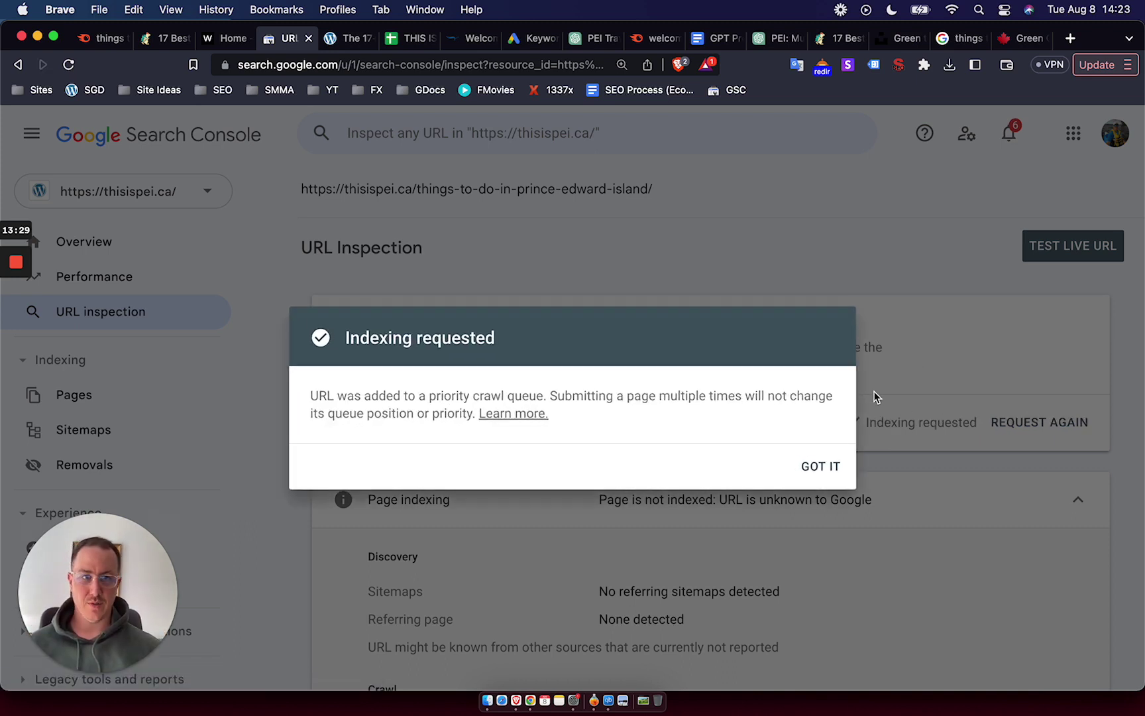
# Dismiss the indexing-requested confirmation and return to the thisispei.ca Overview page.
pyautogui.click(819, 465)
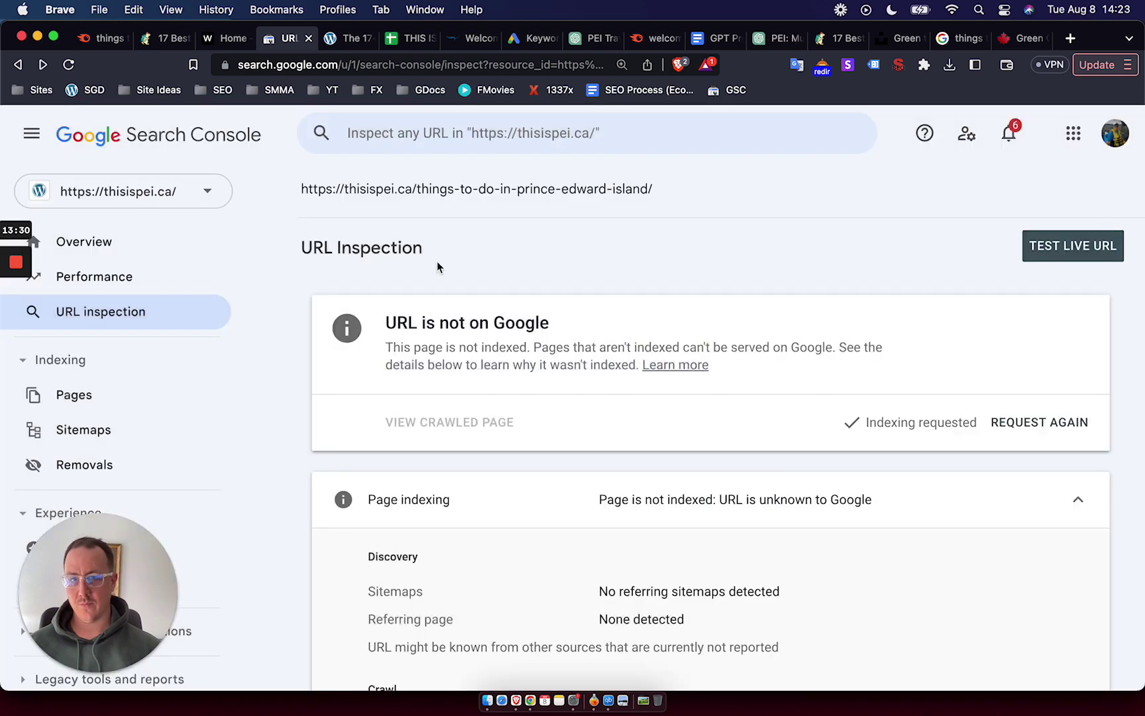
pyautogui.scroll(-3, 606, 429)
pyautogui.click(143, 238)
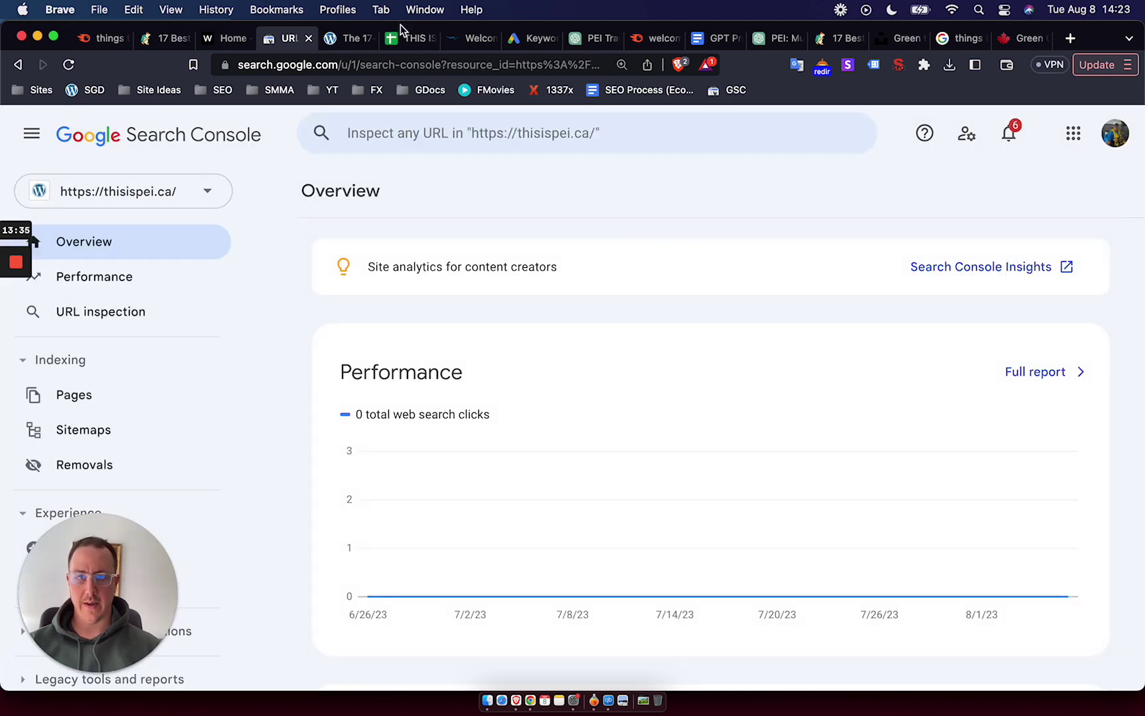